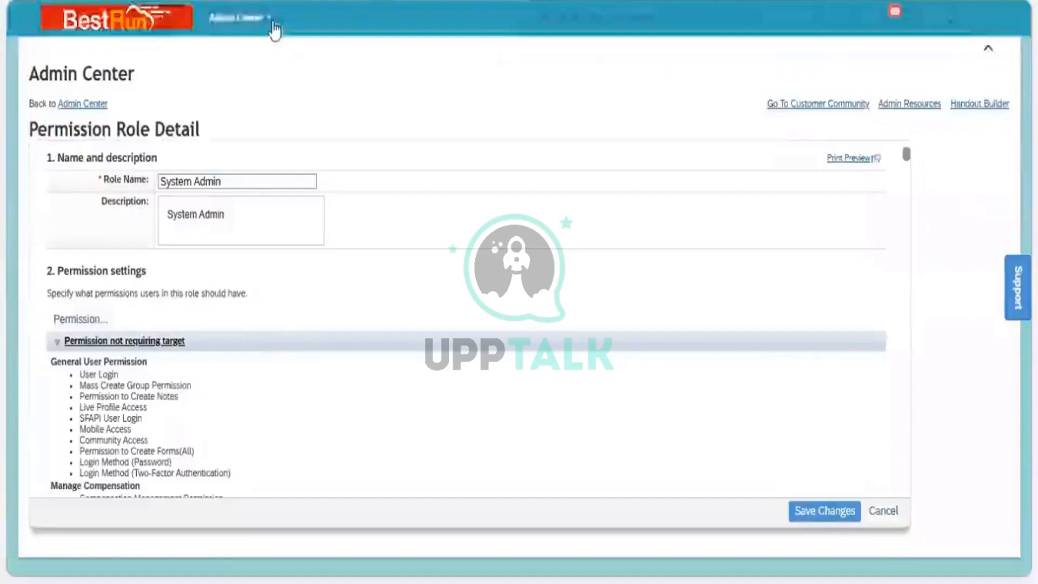
# Step: Search the available actions for "permission" and open Manage Permission Groups
pyautogui.click(273, 23)
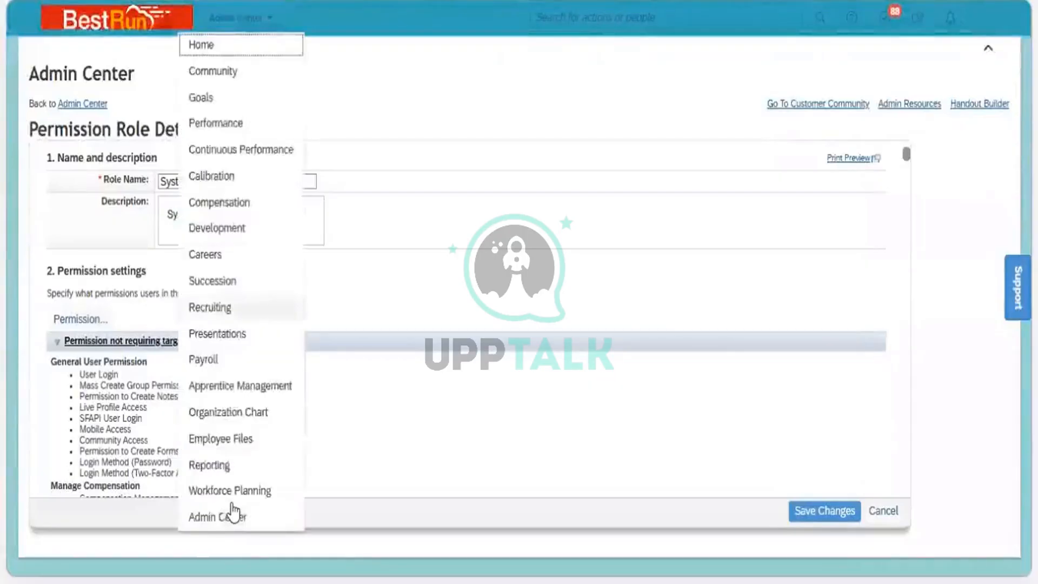
pyautogui.click(575, 20)
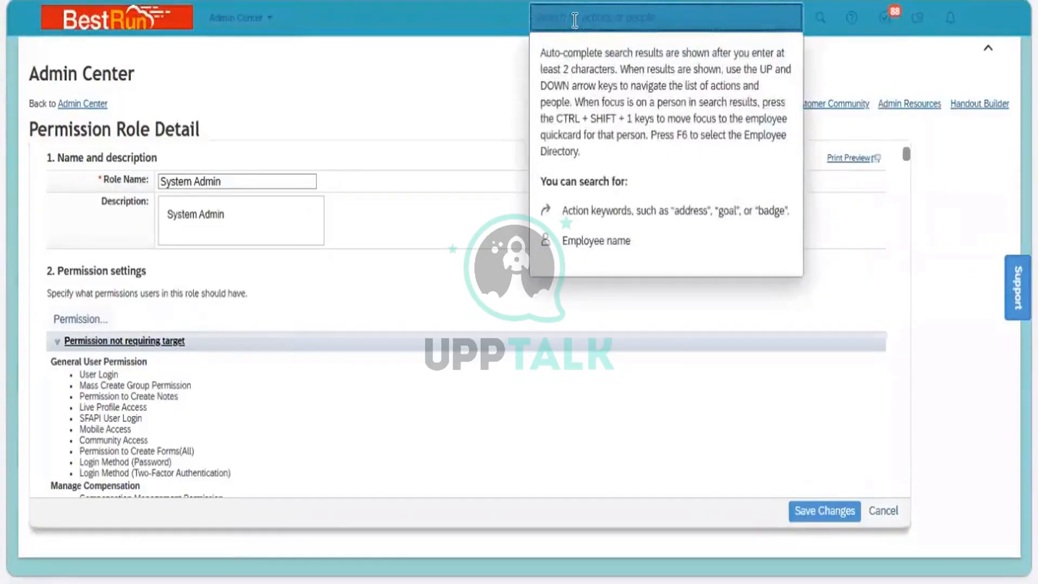
pyautogui.write('p')
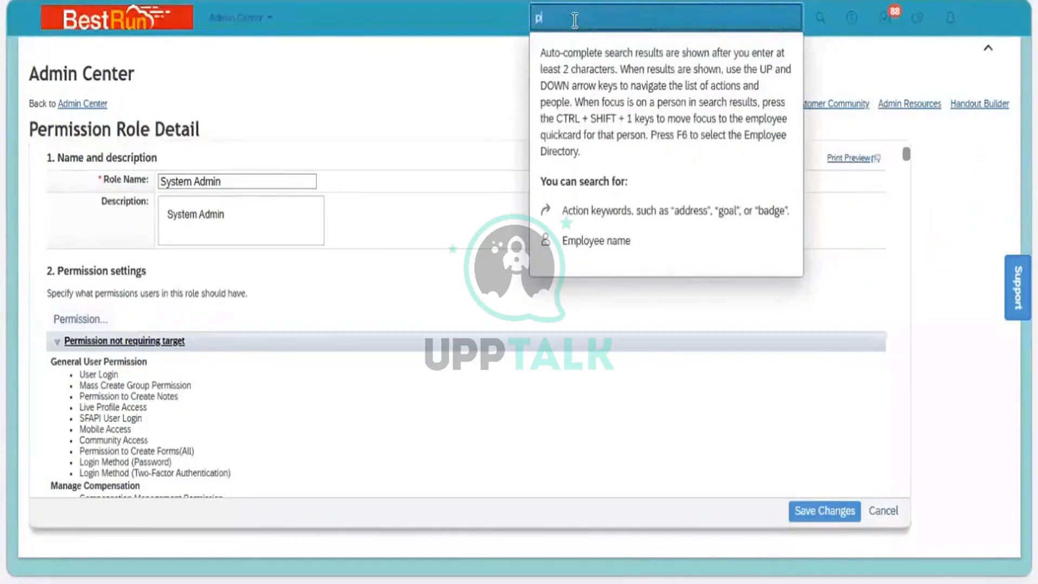
pyautogui.write('ermi')
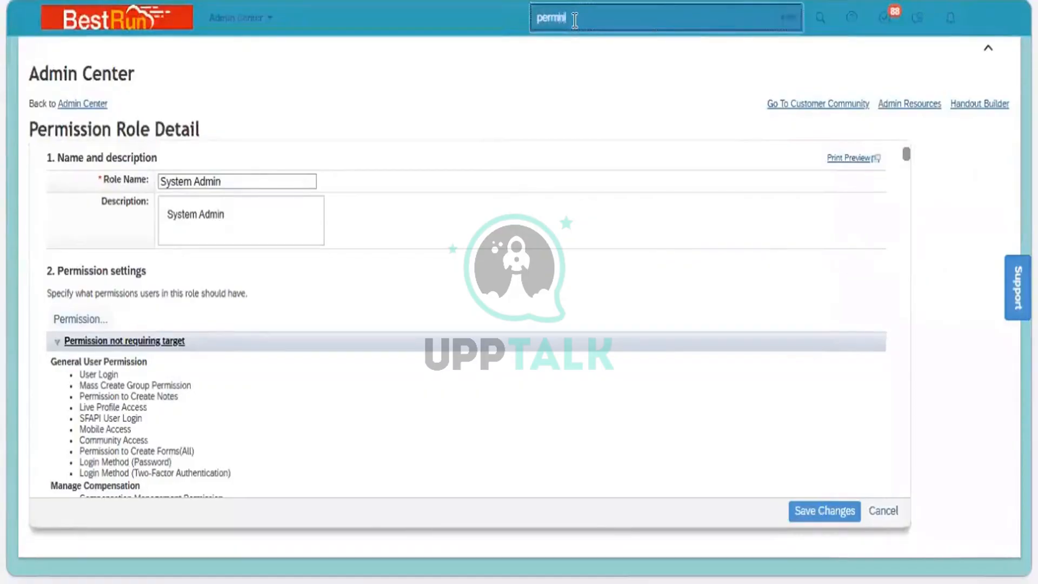
pyautogui.write('ssion')
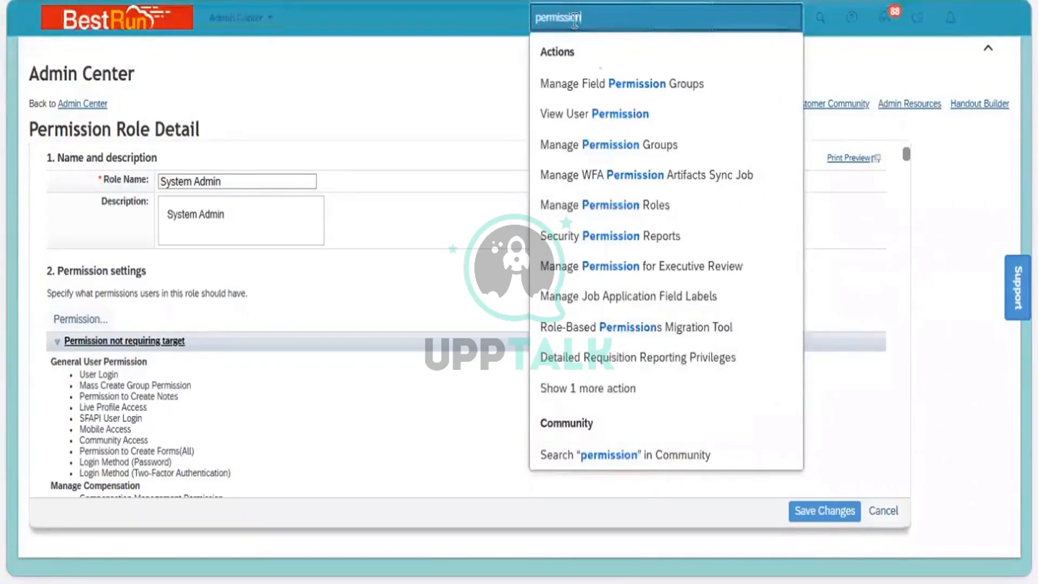
pyautogui.press('Down')
pyautogui.press('Down')
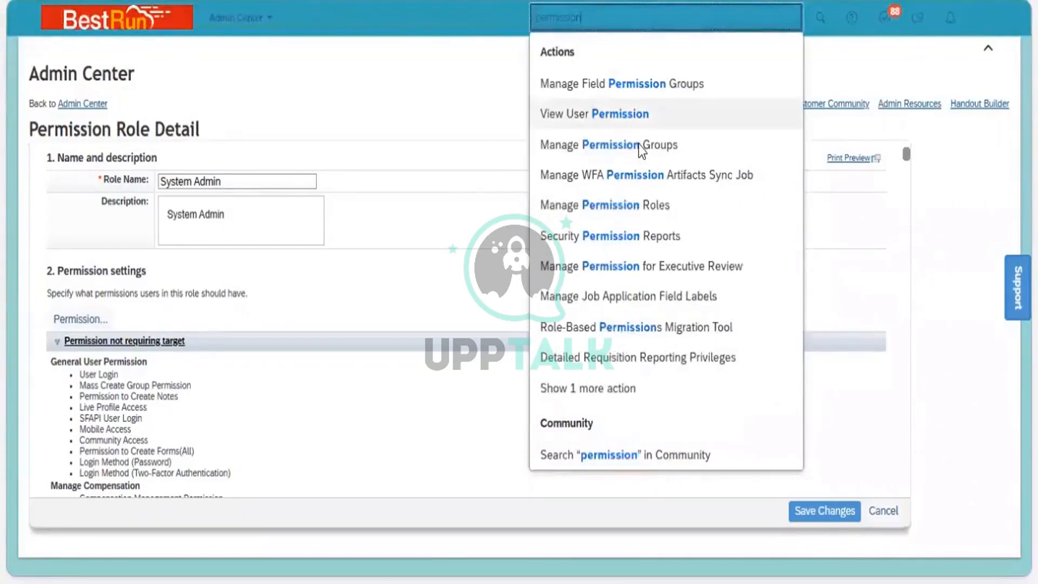
pyautogui.press('Return')
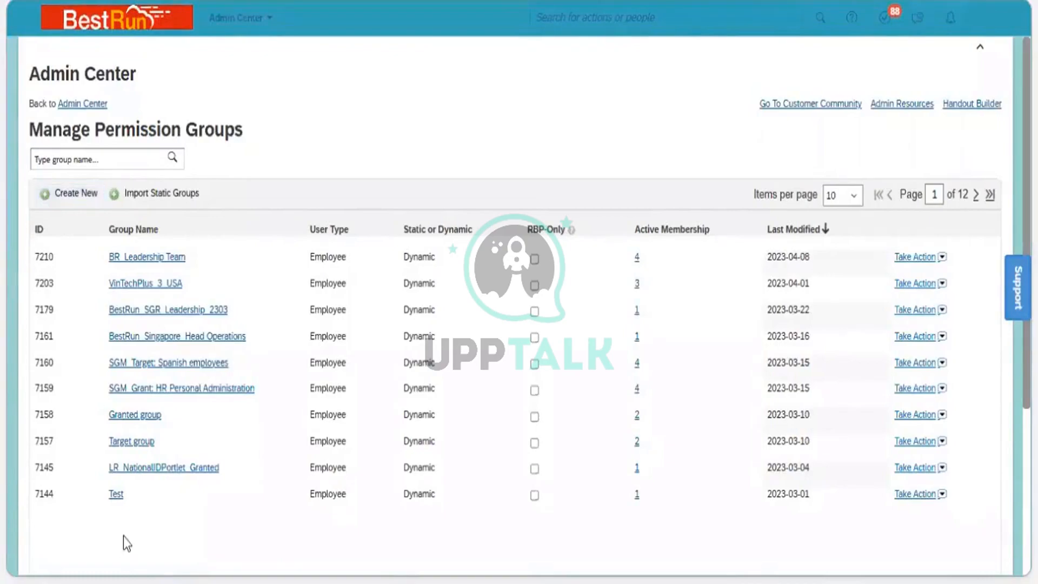
# Step: Search the permission groups for "system"
pyautogui.click(139, 156)
pyautogui.write('system')
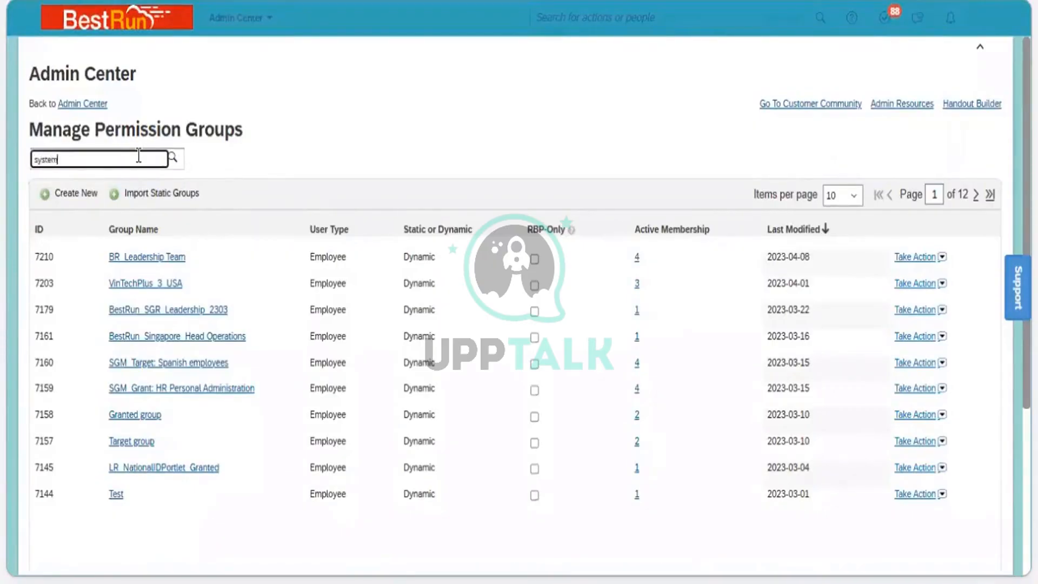
pyautogui.click(174, 162)
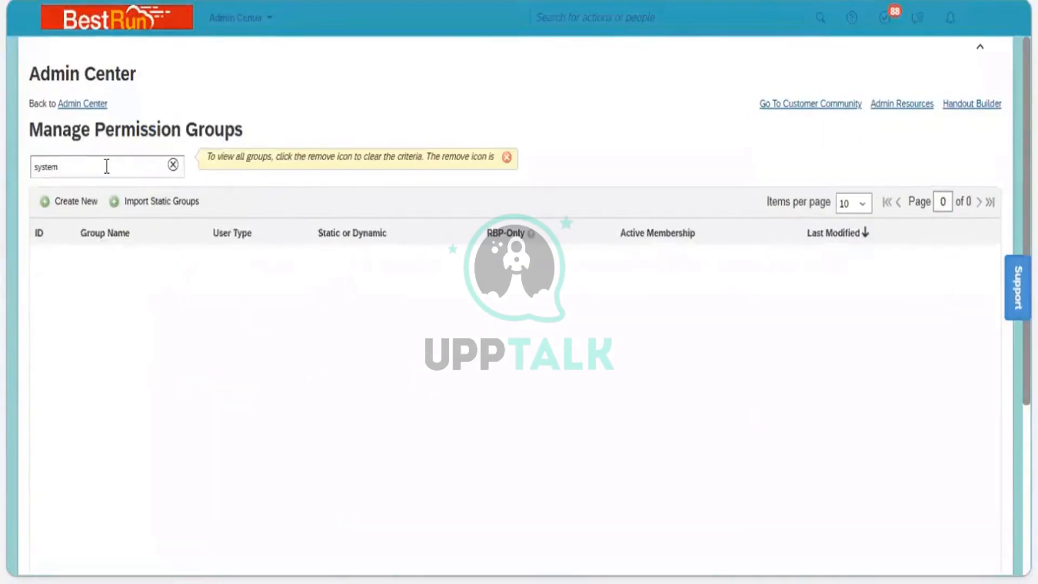
# Step: Search the permission groups for "super" and open the Super Admins group
pyautogui.click(107, 166)
pyautogui.press('BackSpace')
pyautogui.press('BackSpace')
pyautogui.press('BackSpace')
pyautogui.press('BackSpace')
pyautogui.press('BackSpace')
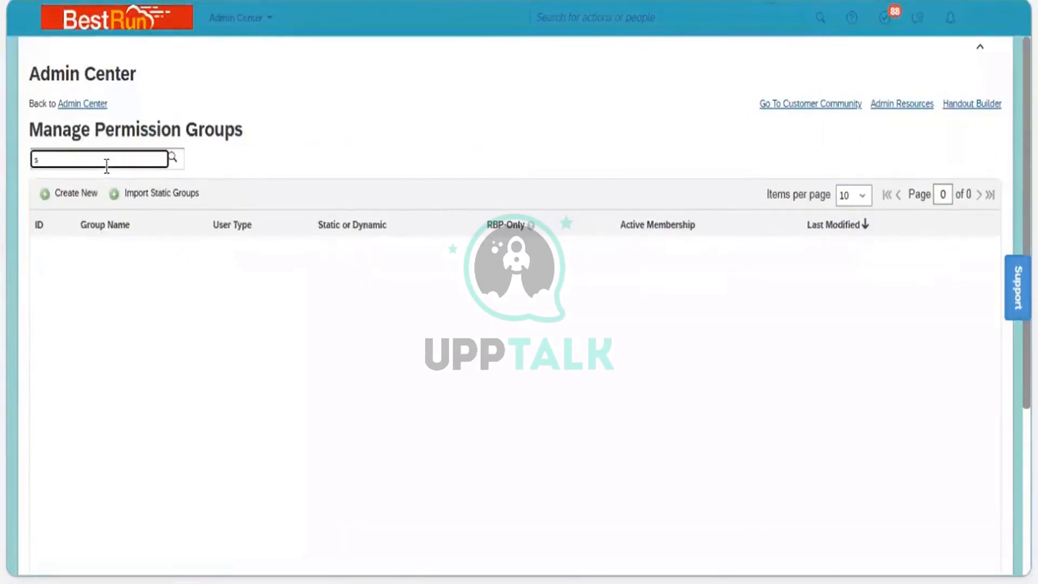
pyautogui.write('uper')
pyautogui.press('Return')
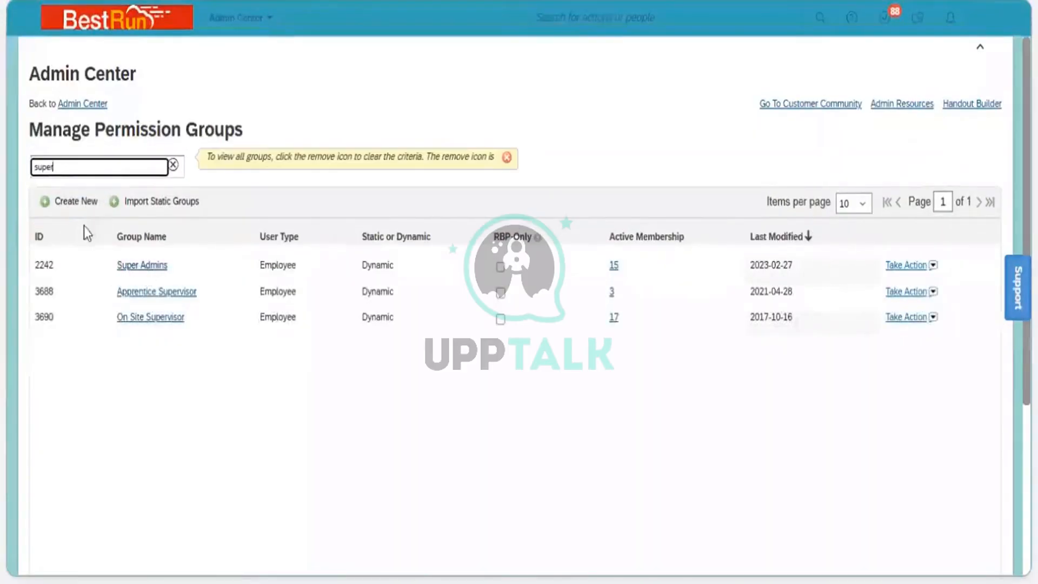
pyautogui.click(138, 264)
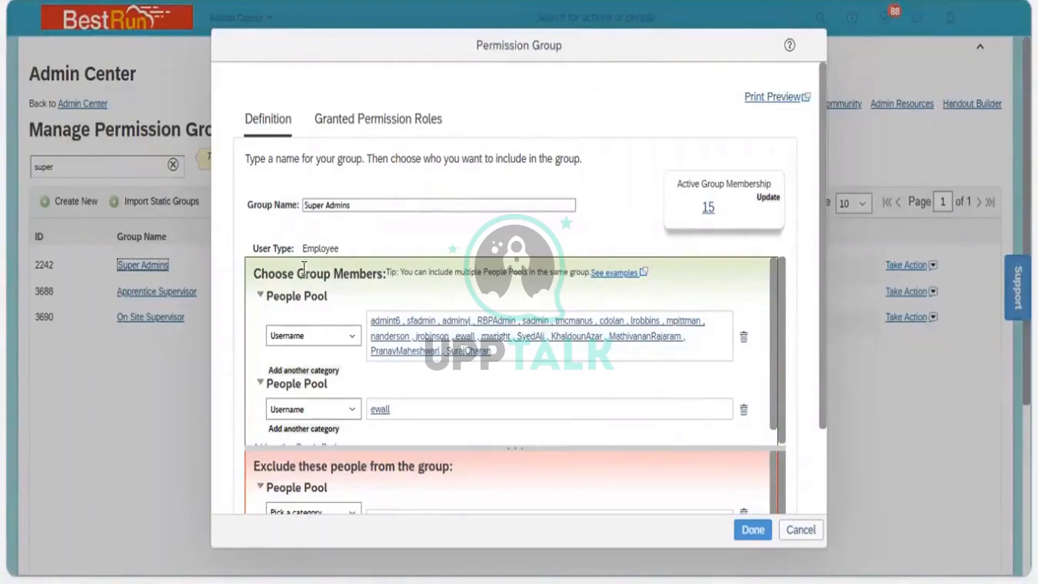
# Step: Examine the group definition, including the sections for choosing group members and for excluding people
pyautogui.moveTo(385, 276); pyautogui.dragTo(261, 272)
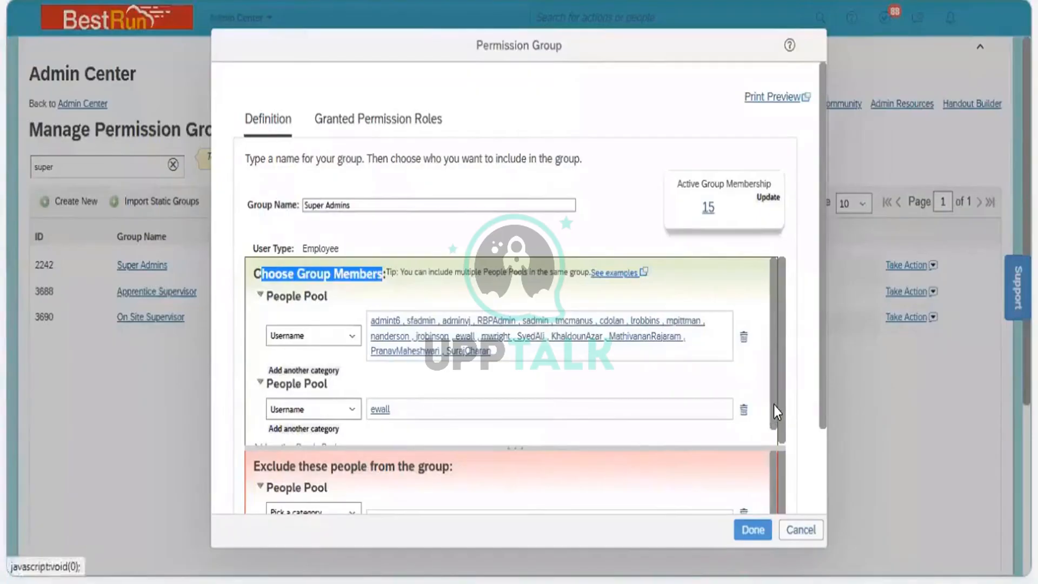
pyautogui.scroll(-1, 795, 427)
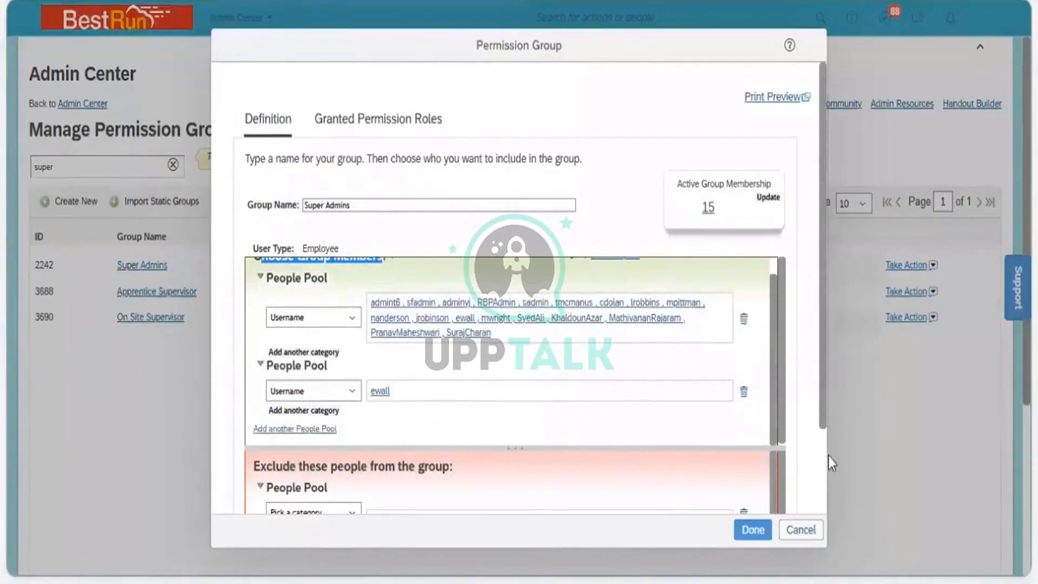
pyautogui.scroll(-2, 832, 462)
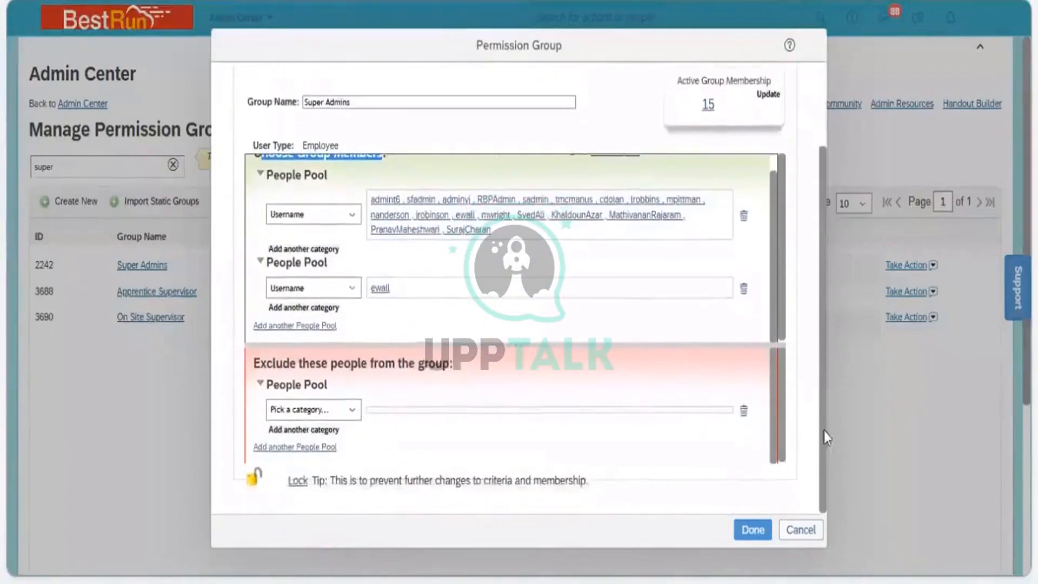
pyautogui.scroll(1, 824, 431)
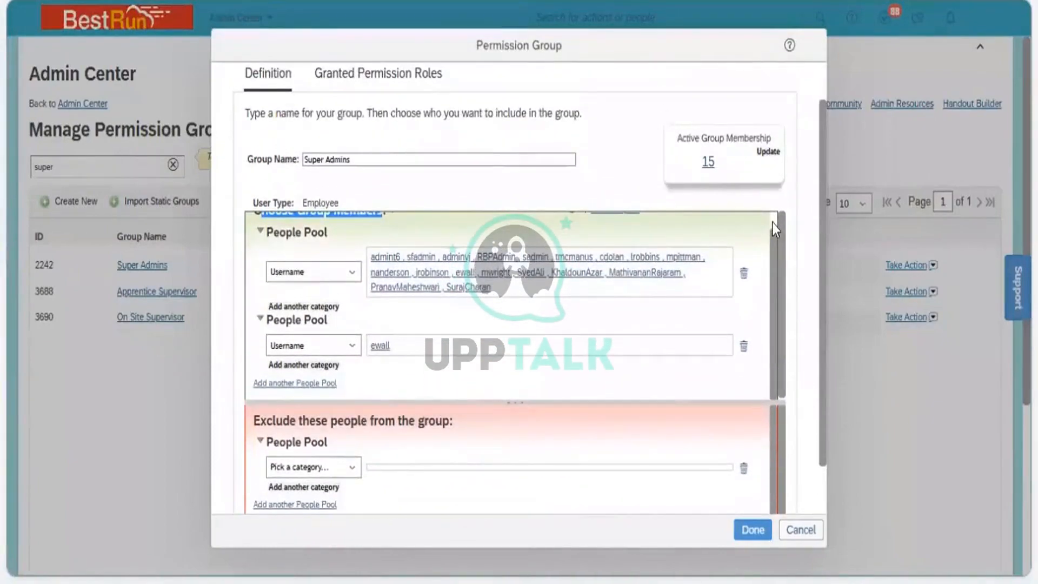
pyautogui.scroll(1, 303, 268)
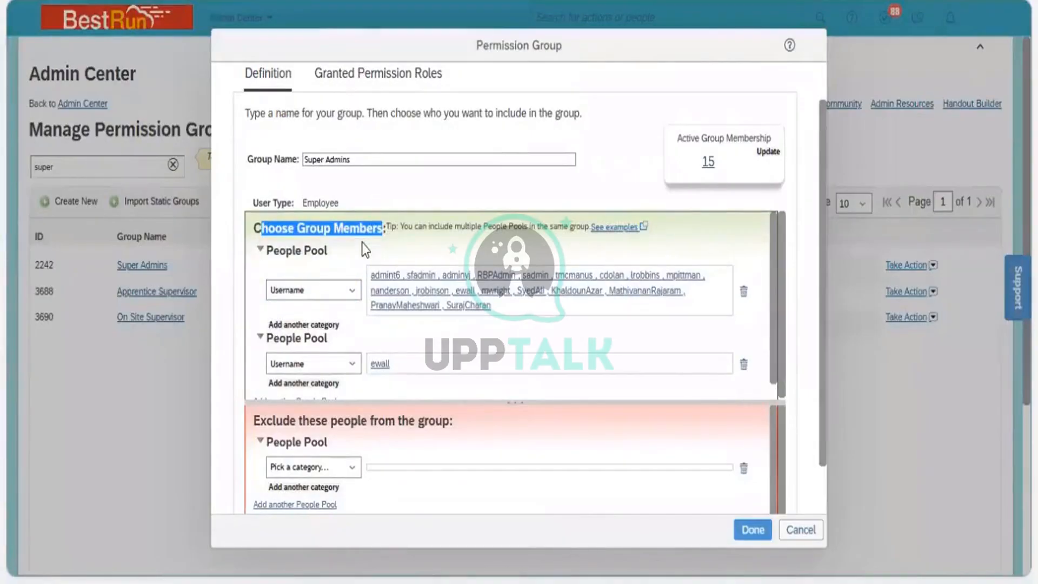
pyautogui.click(333, 257)
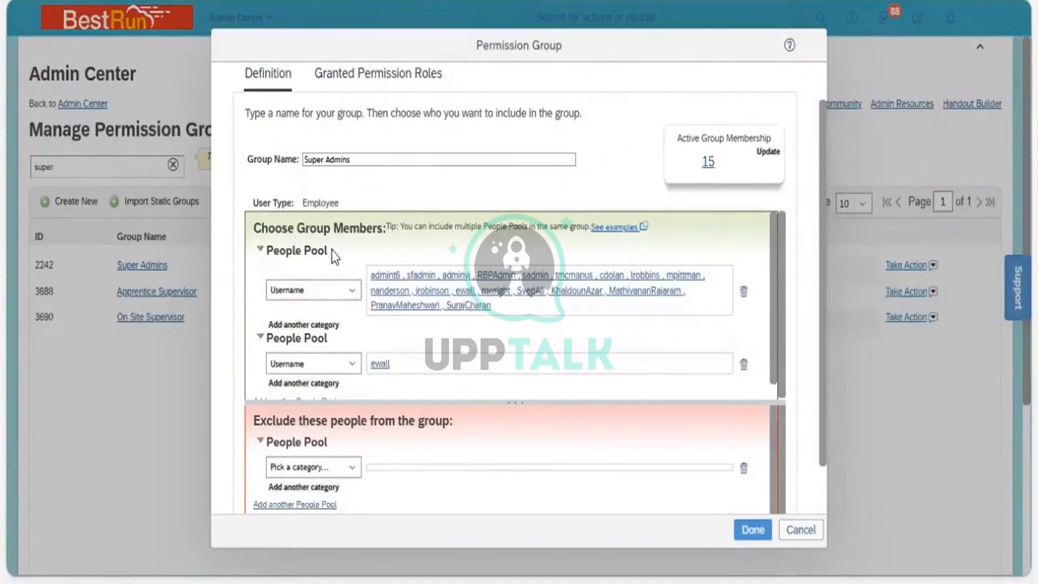
# Step: Look through the categories available for the first People Pool under Choose Group Members, keeping Username as the category
pyautogui.moveTo(327, 253); pyautogui.dragTo(266, 253)
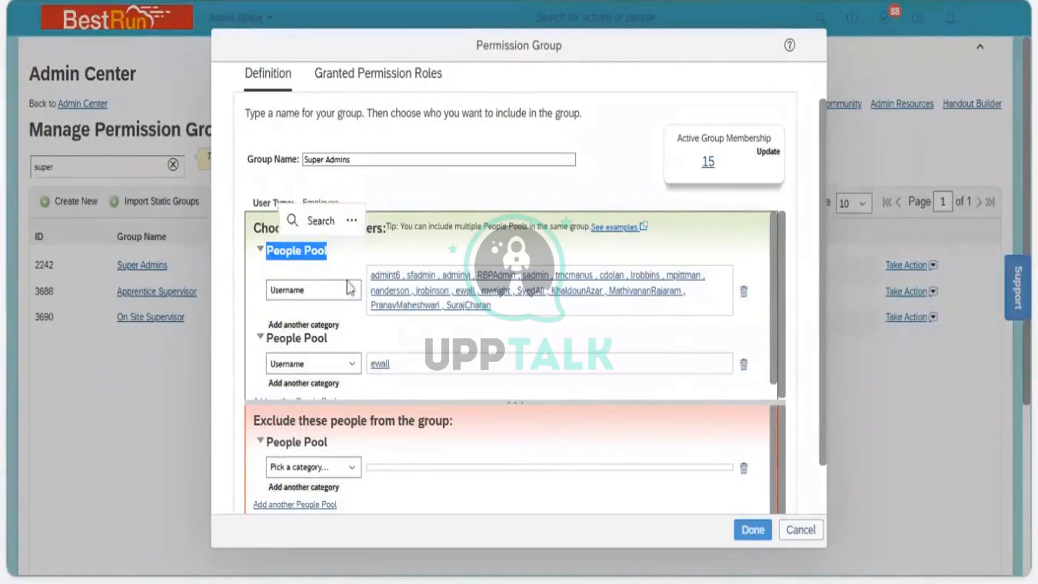
pyautogui.click(354, 300)
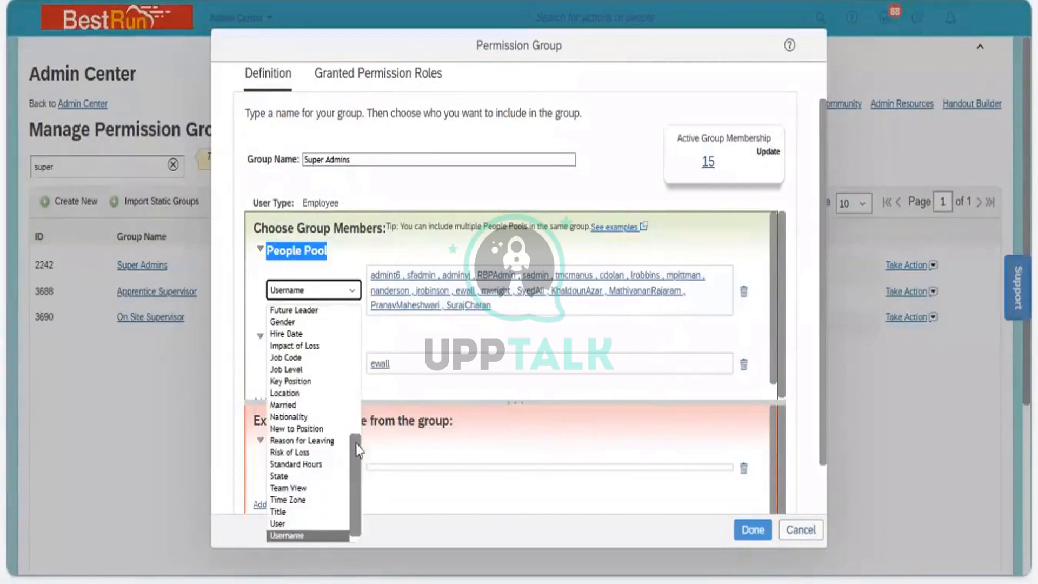
pyautogui.scroll(8, 357, 378)
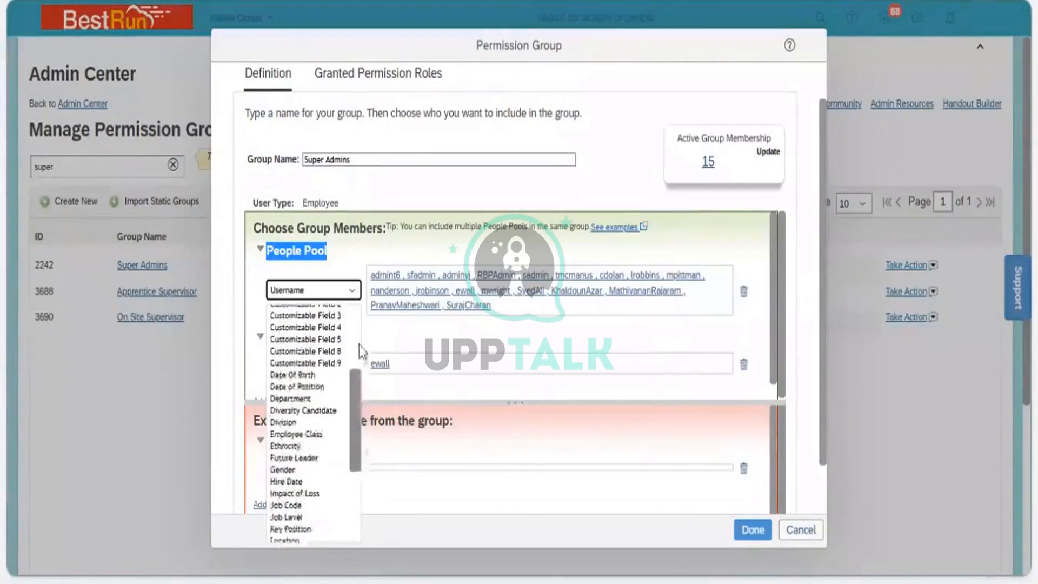
pyautogui.scroll(1, 362, 345)
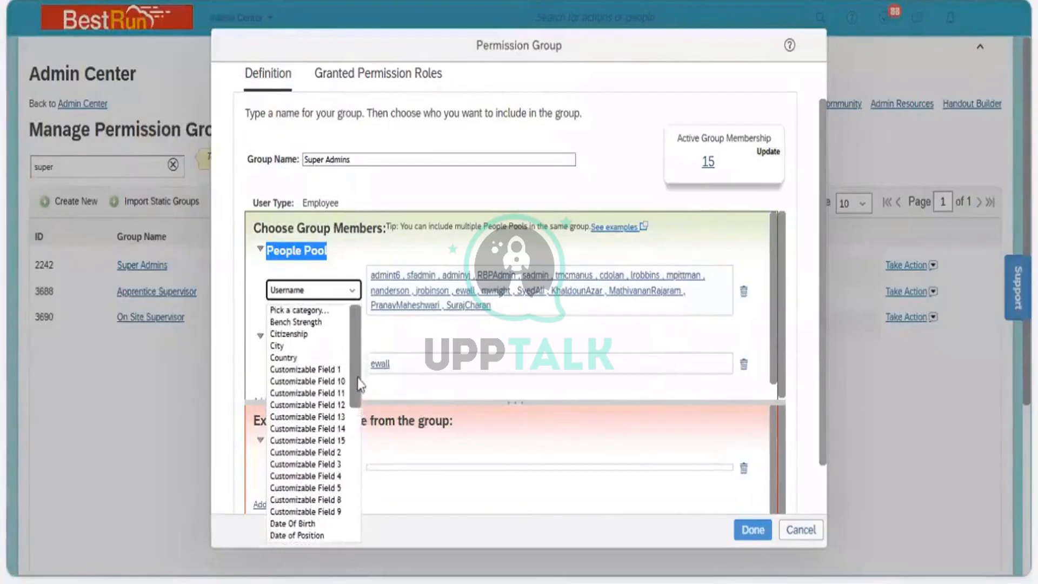
pyautogui.scroll(-6, 351, 411)
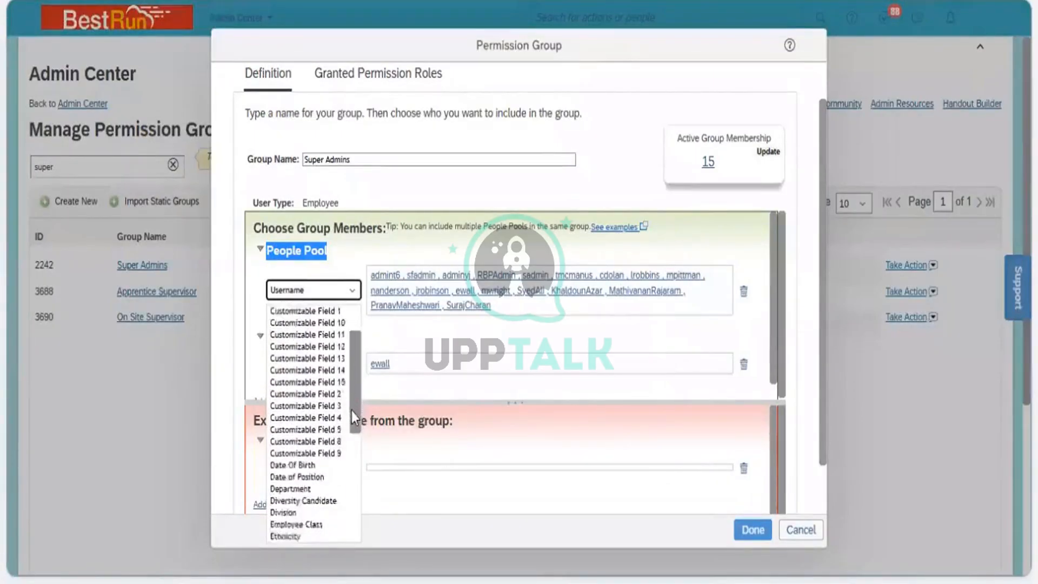
pyautogui.scroll(-3, 352, 457)
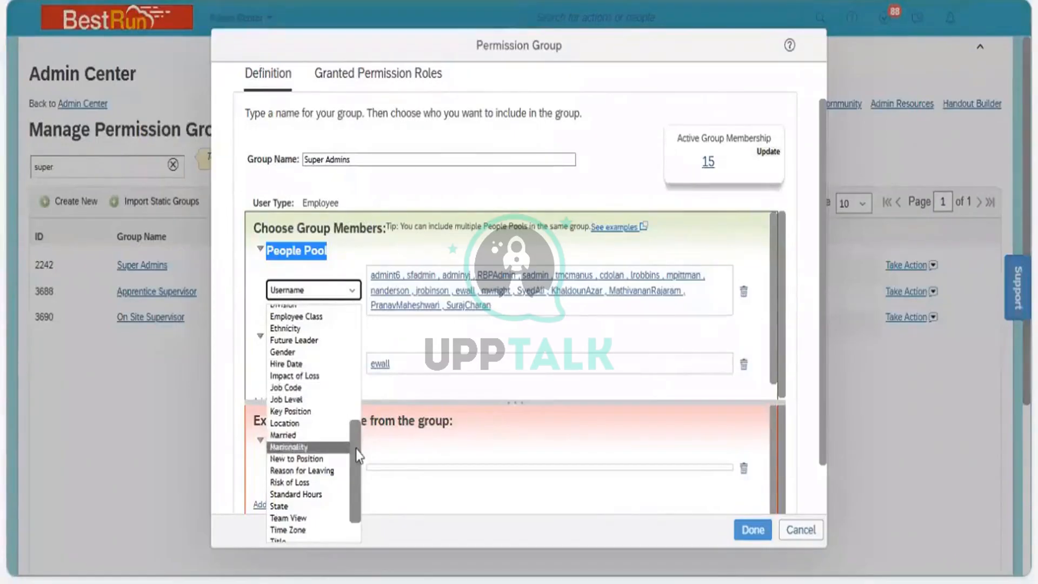
pyautogui.scroll(-2, 358, 490)
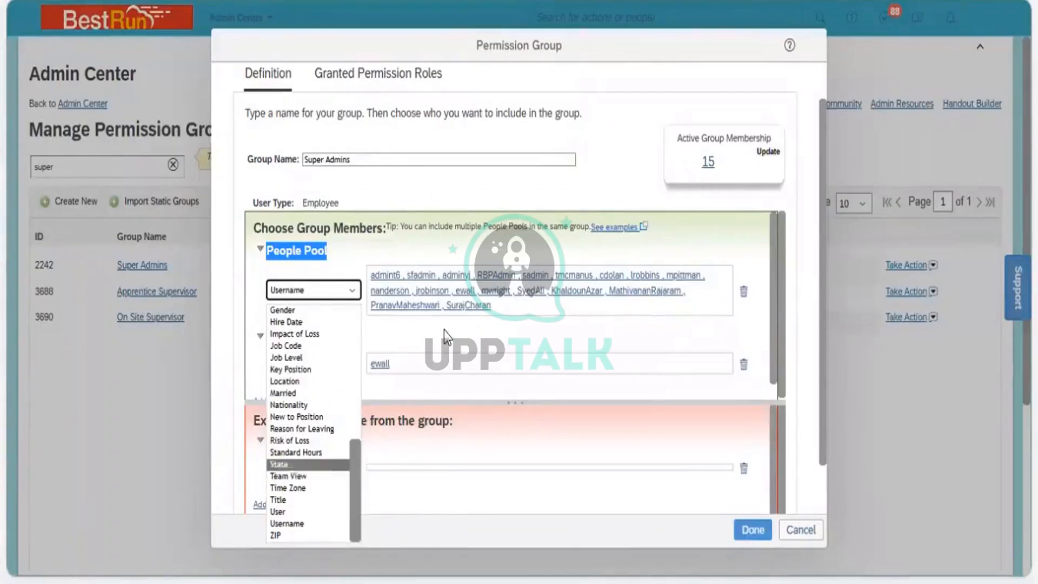
pyautogui.click(300, 295)
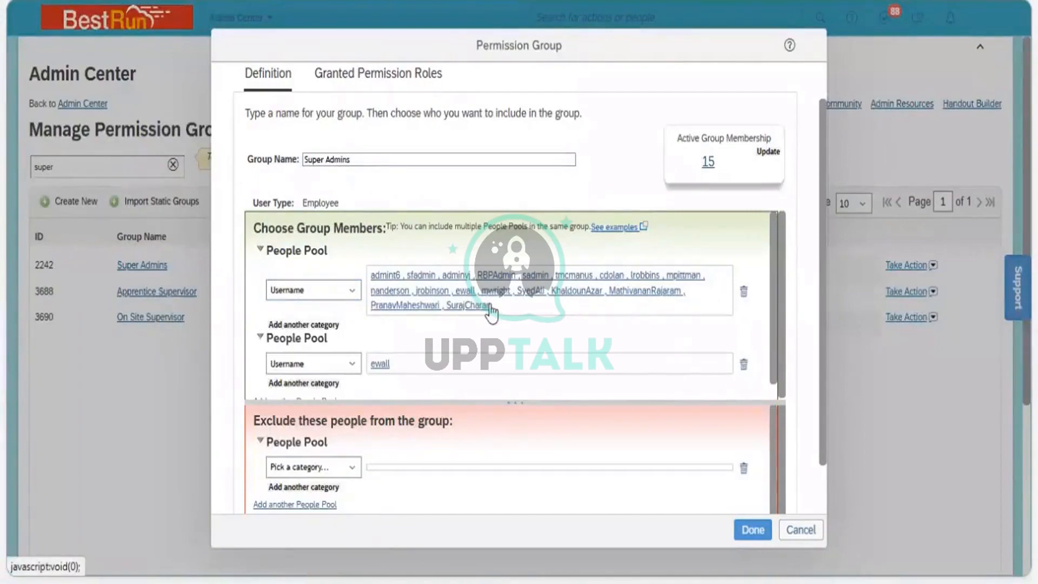
# Step: Review the active group membership list, and check the usernames selected in the first People Pool
pyautogui.click(709, 161)
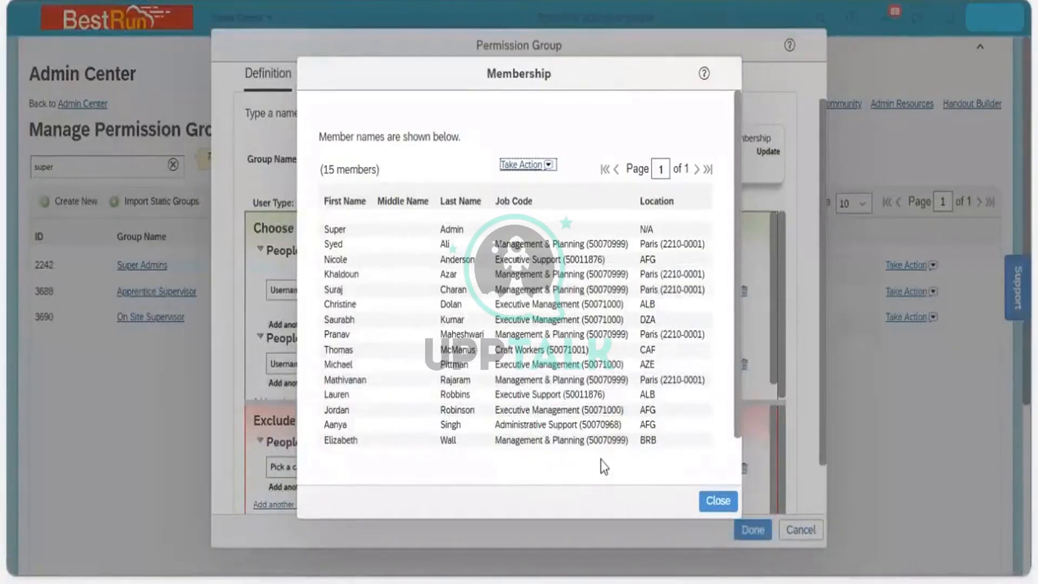
pyautogui.click(705, 502)
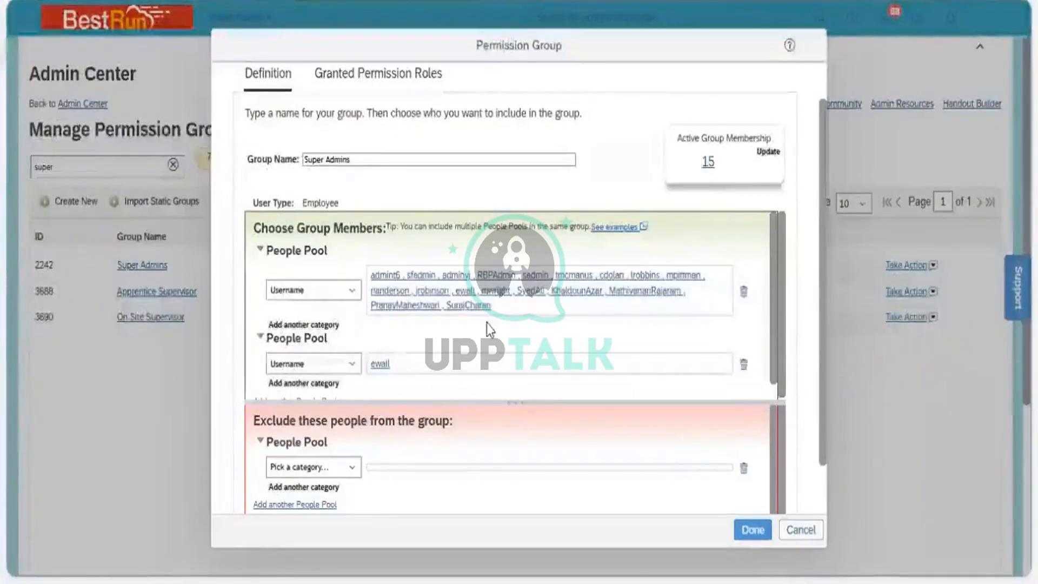
pyautogui.click(454, 307)
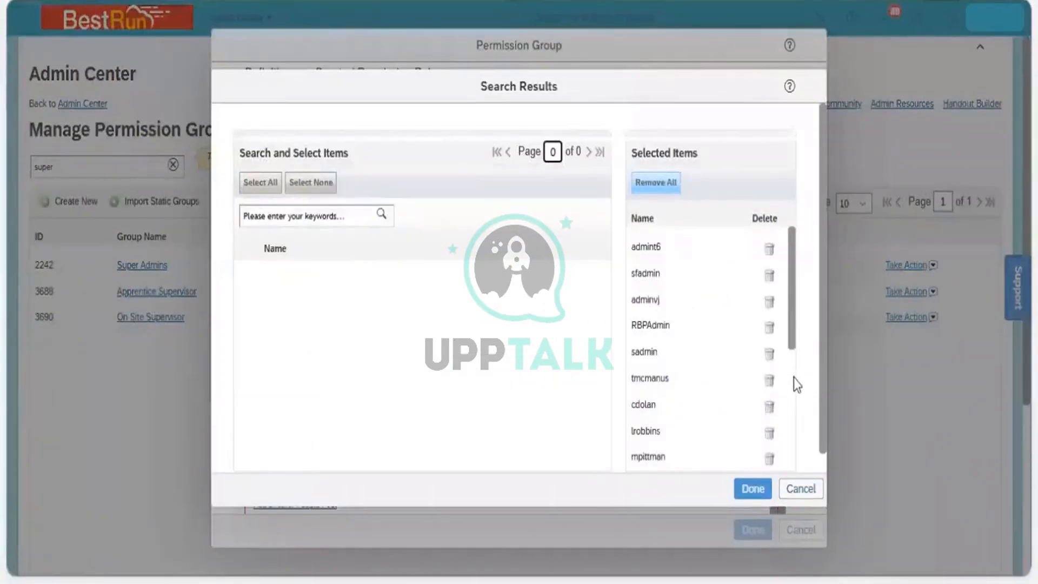
pyautogui.scroll(-4, 794, 378)
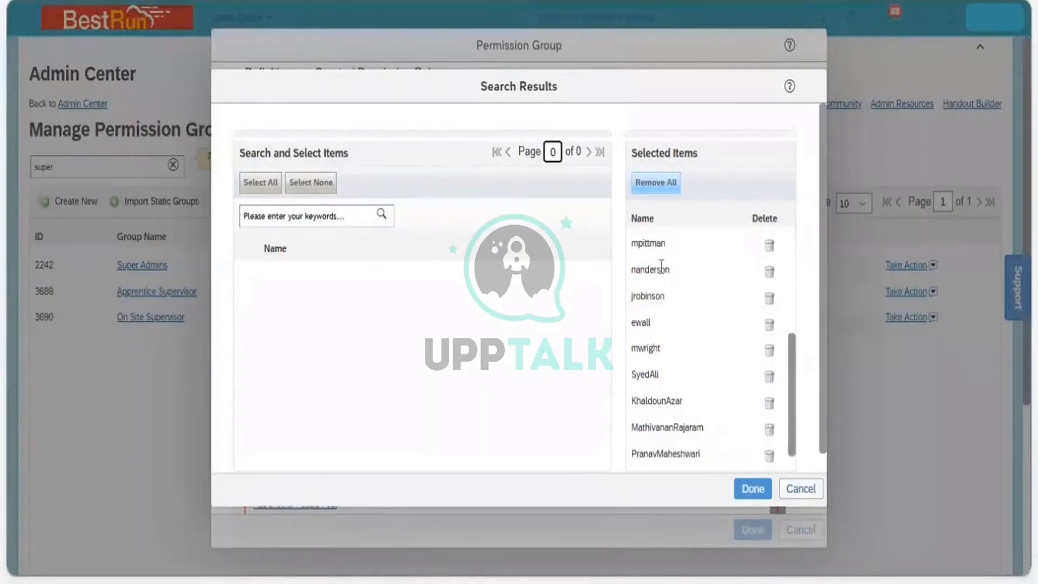
# Step: Search the selectable usernames by an employee's first name
pyautogui.click(316, 215)
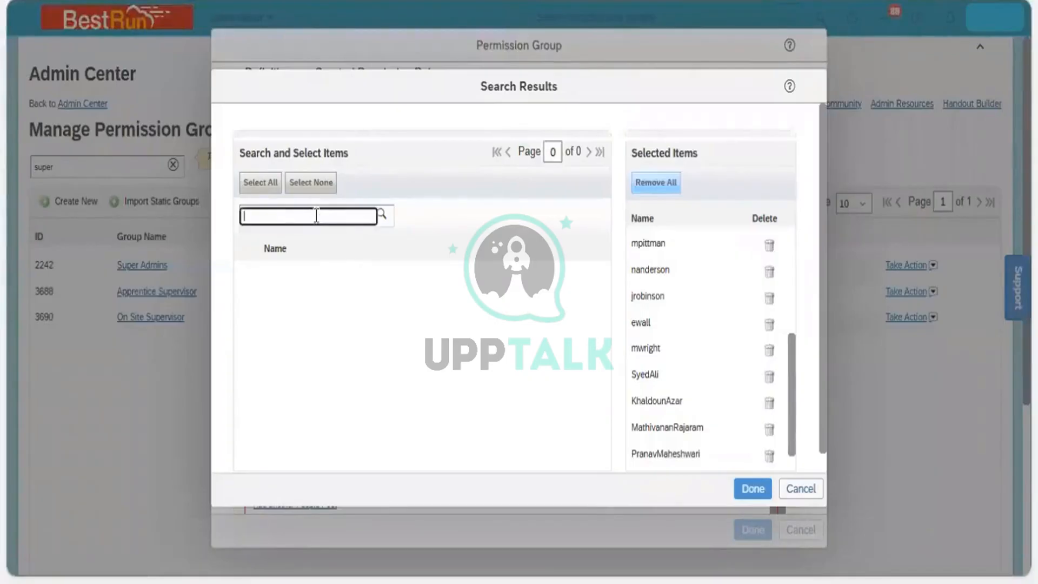
pyautogui.write('alex')
pyautogui.click(381, 216)
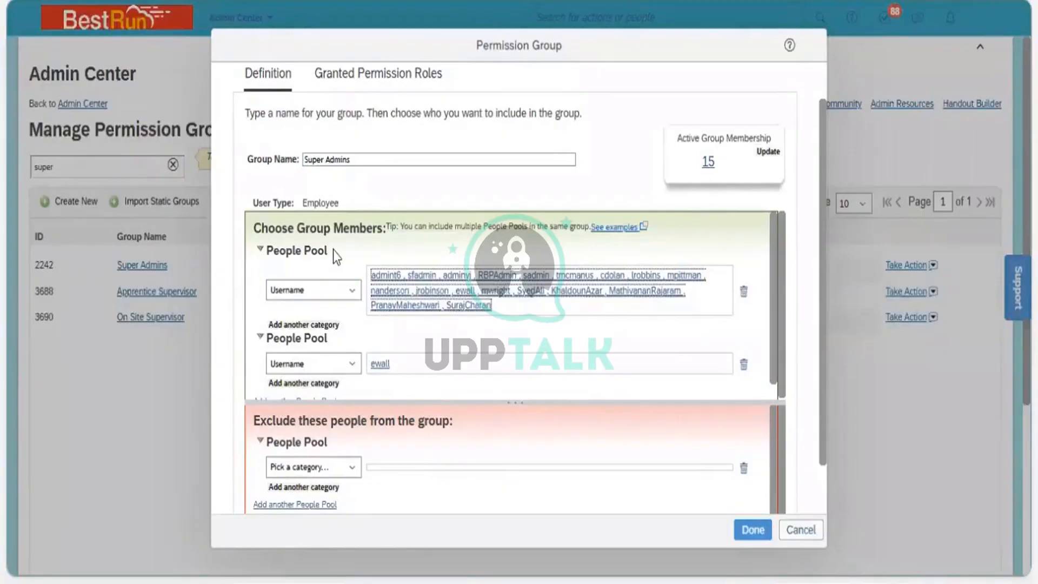
# Step: Review the category options for the first People Pool under Choose Group Members, and close the Super Admins group without changes
pyautogui.moveTo(331, 250); pyautogui.dragTo(269, 242)
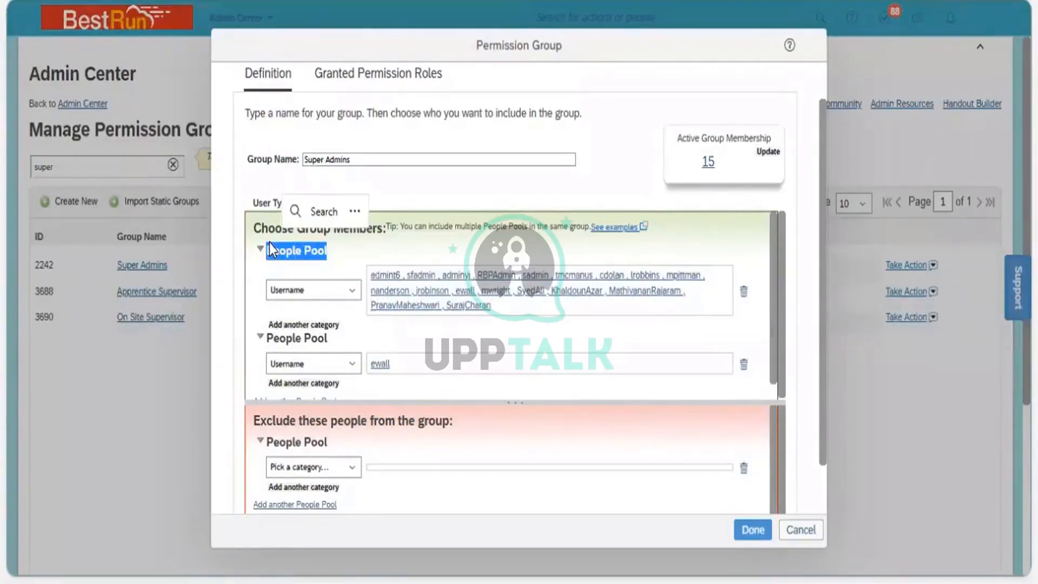
pyautogui.click(350, 293)
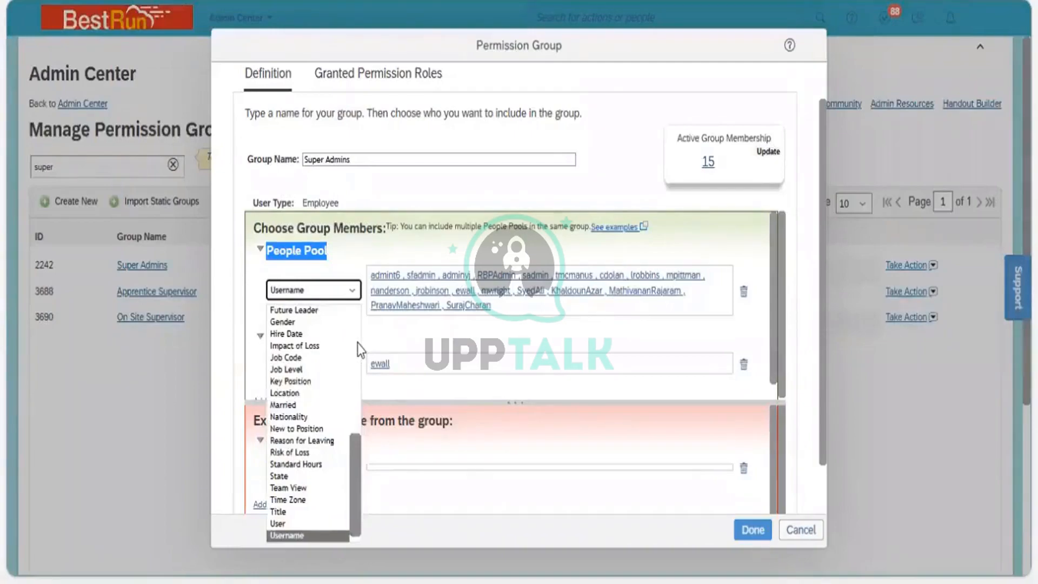
pyautogui.scroll(10, 358, 343)
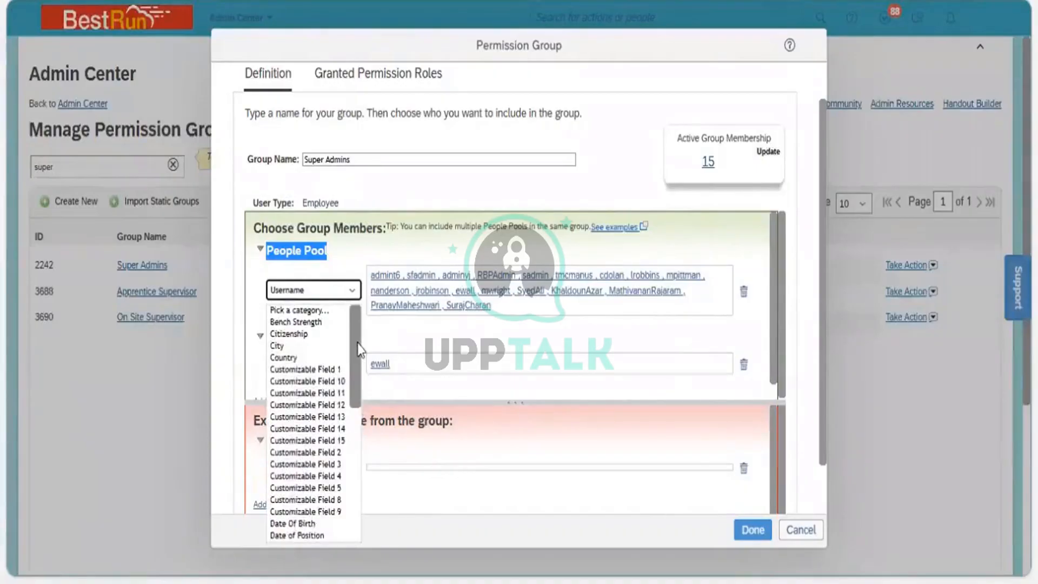
pyautogui.click(400, 343)
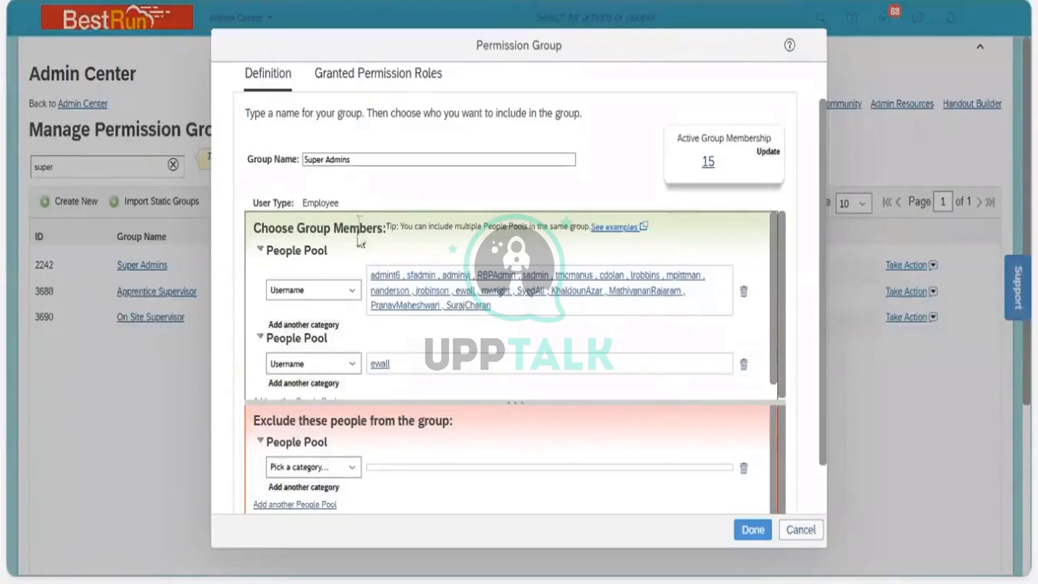
pyautogui.click(344, 162)
pyautogui.click(805, 533)
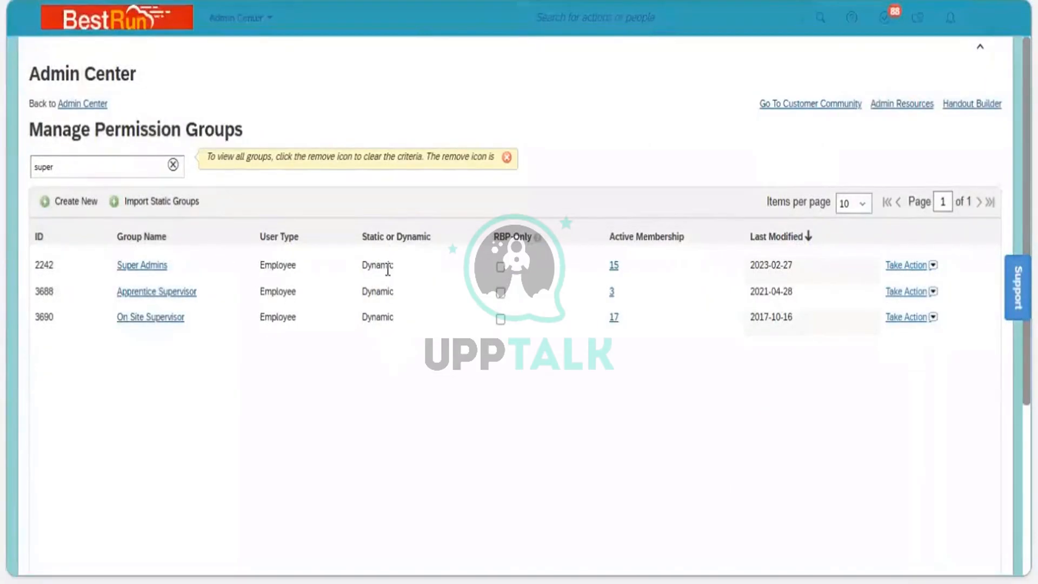
# Step: Open a blank permission group definition, view the categories available for its People Pool, and cancel the group creation
pyautogui.click(74, 204)
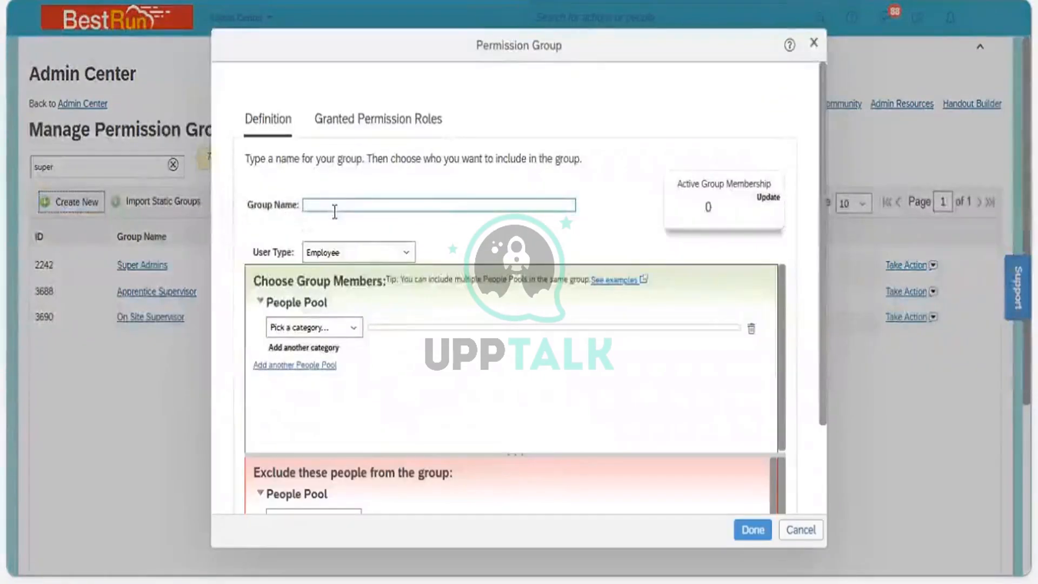
pyautogui.click(329, 333)
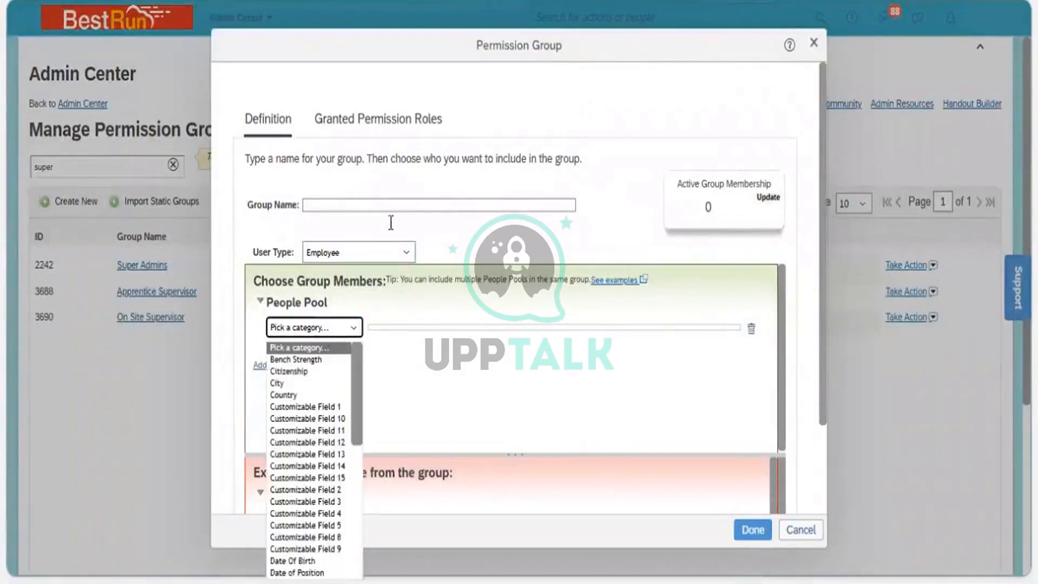
pyautogui.click(566, 296)
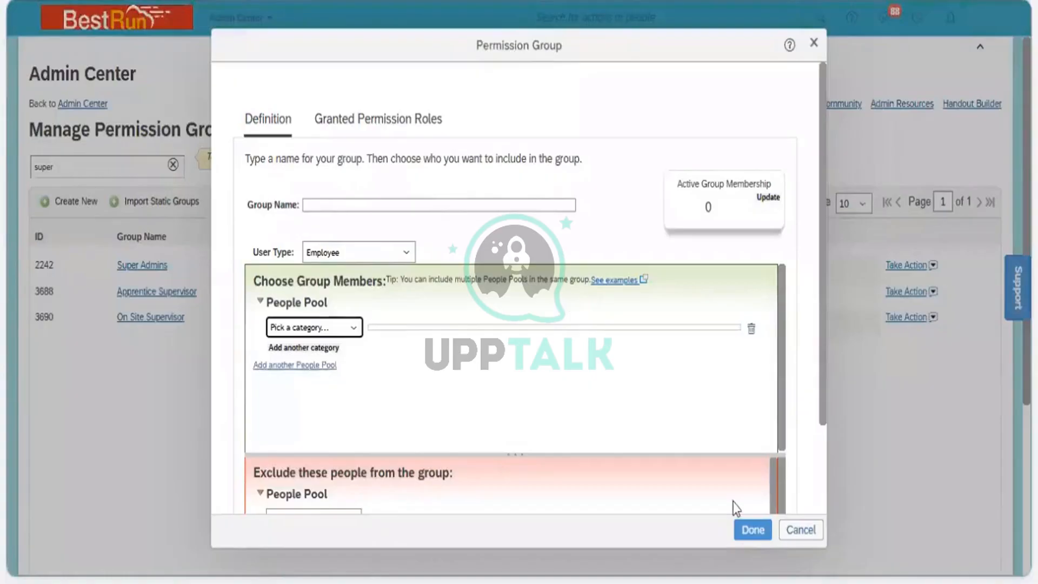
pyautogui.click(797, 534)
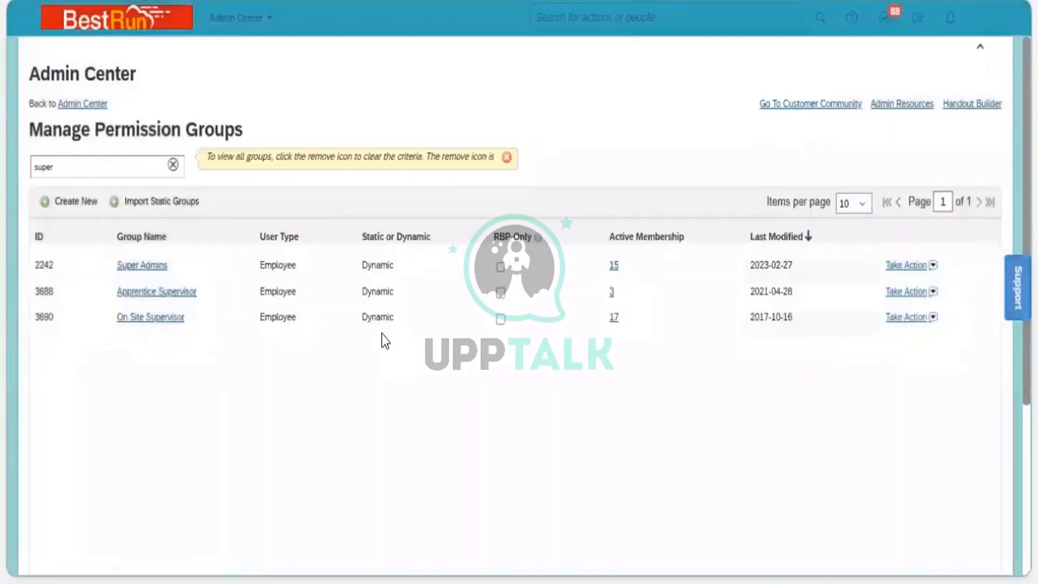
# Step: View the static group import options, including the file choice, blank CSV template and import type, and cancel the import
pyautogui.click(162, 209)
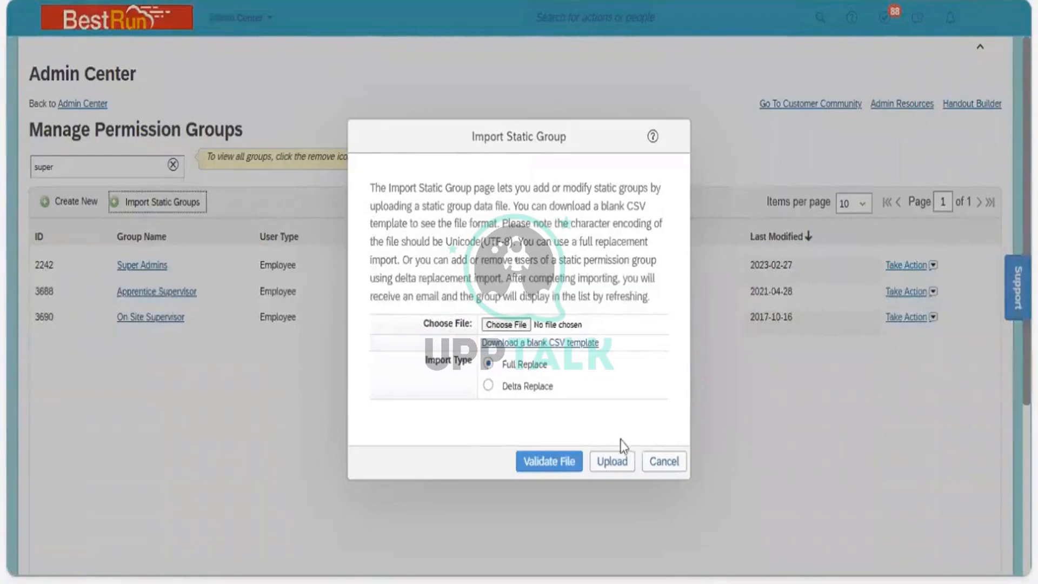
pyautogui.click(659, 462)
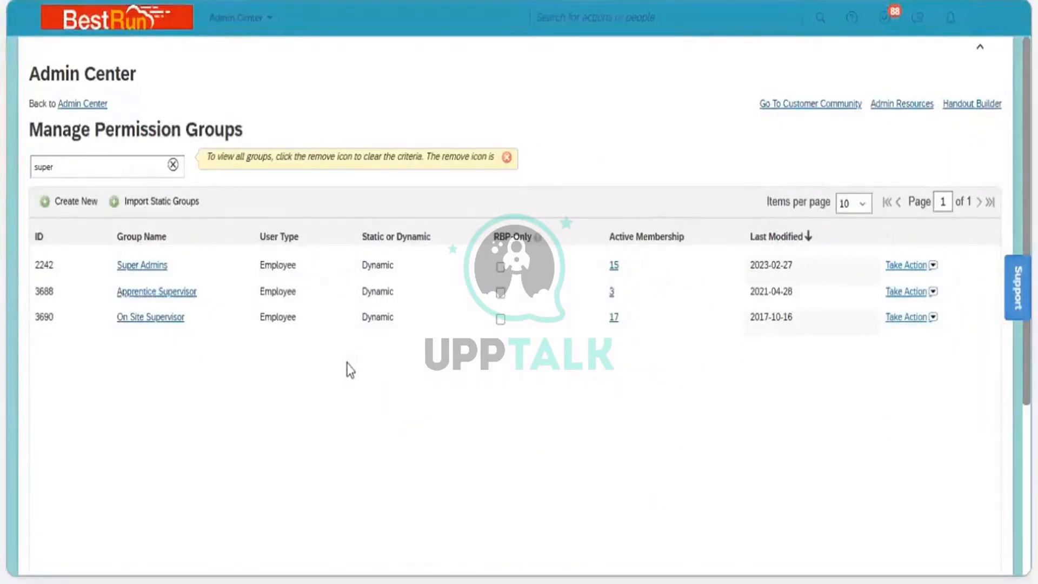
pyautogui.click(75, 202)
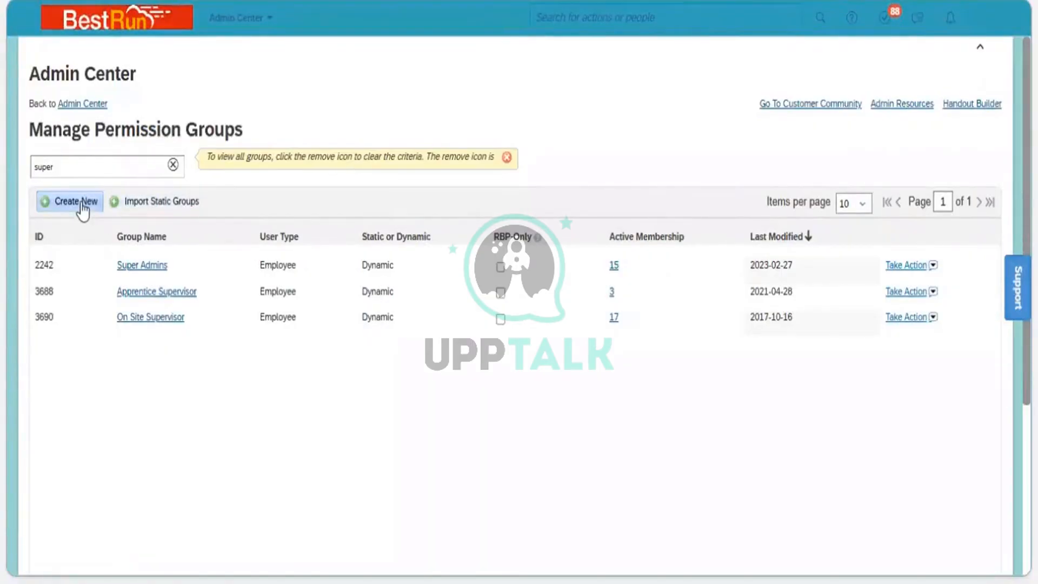
# Step: Review the usernames selected in the Super Admins group's first People Pool, close the group, and clear the group name filter
pyautogui.click(142, 266)
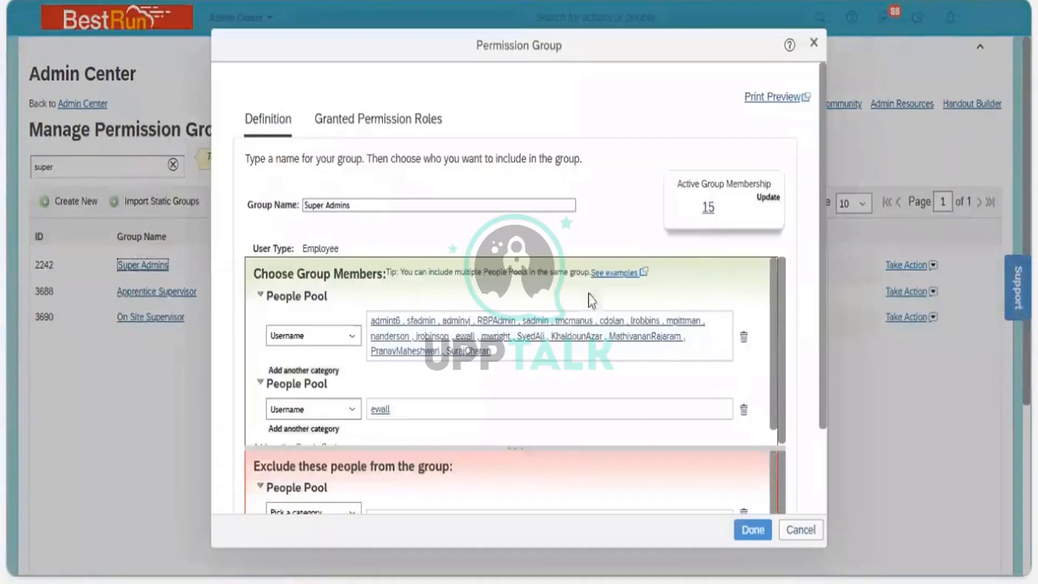
pyautogui.click(483, 323)
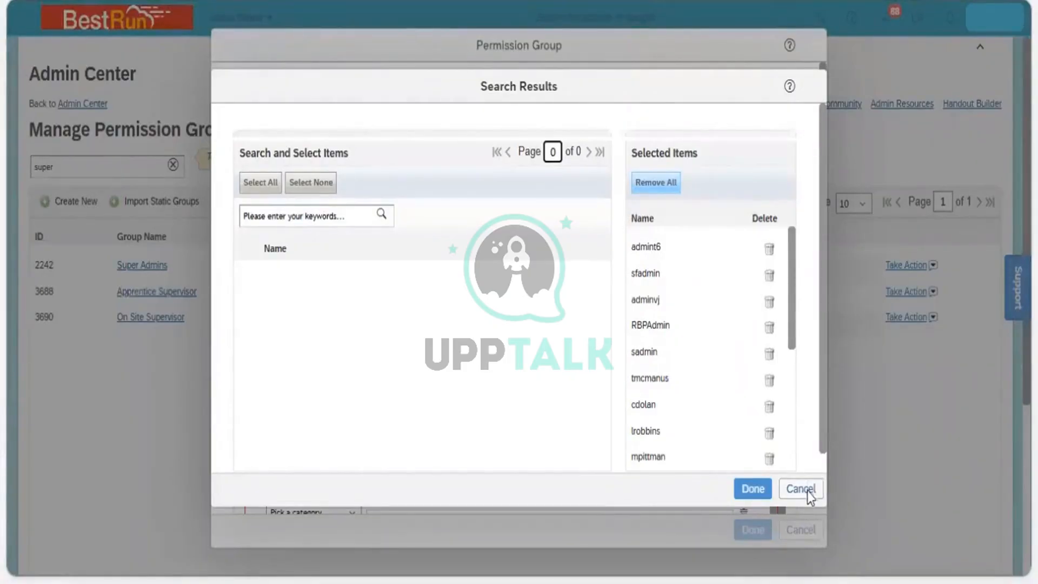
pyautogui.click(753, 489)
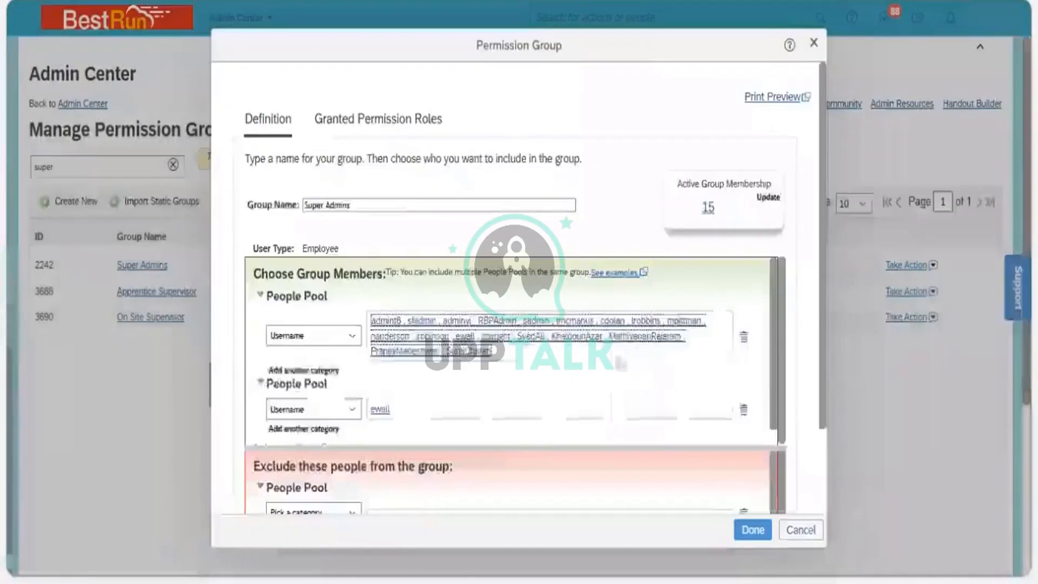
pyautogui.click(795, 535)
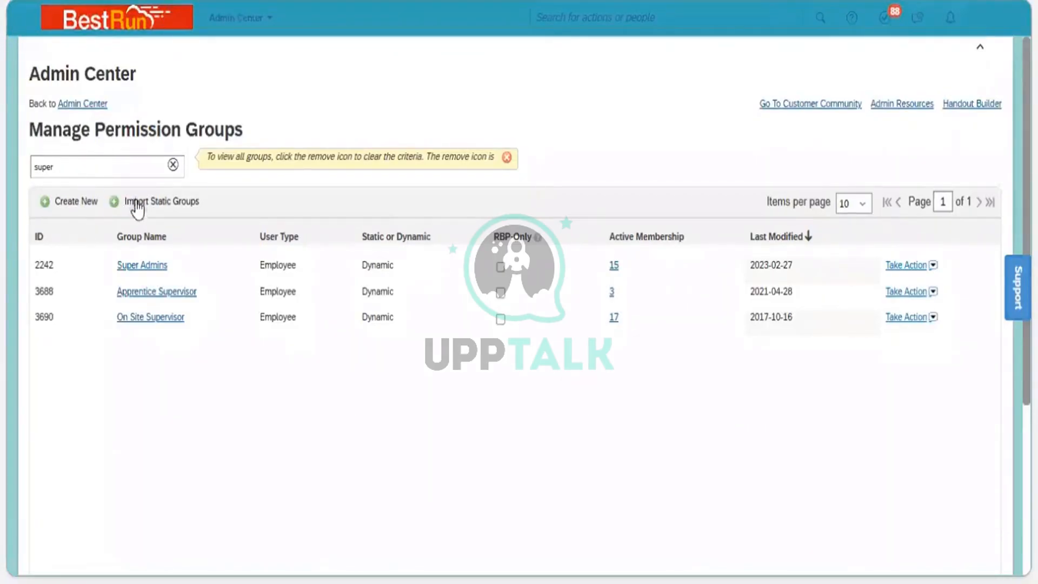
pyautogui.click(173, 165)
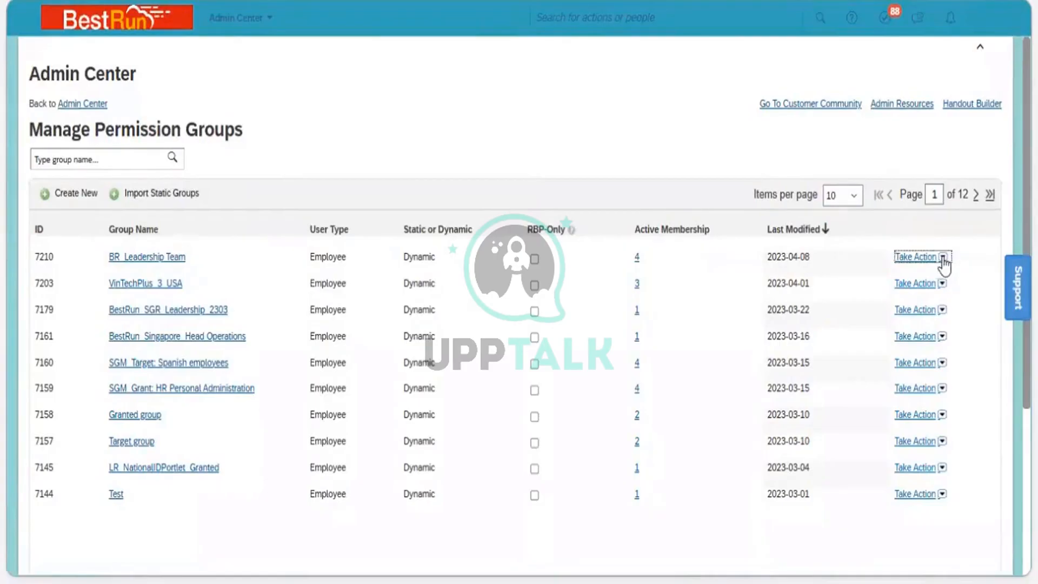
# Step: Try to delete the BR_Leadership Team permission group, and dismiss the deletion dialog
pyautogui.click(944, 259)
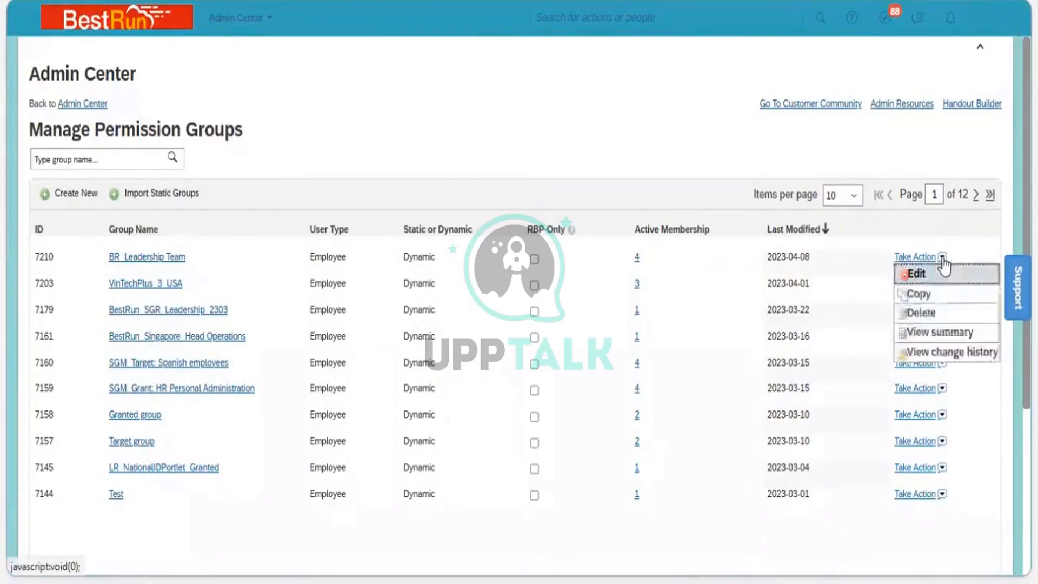
pyautogui.click(932, 316)
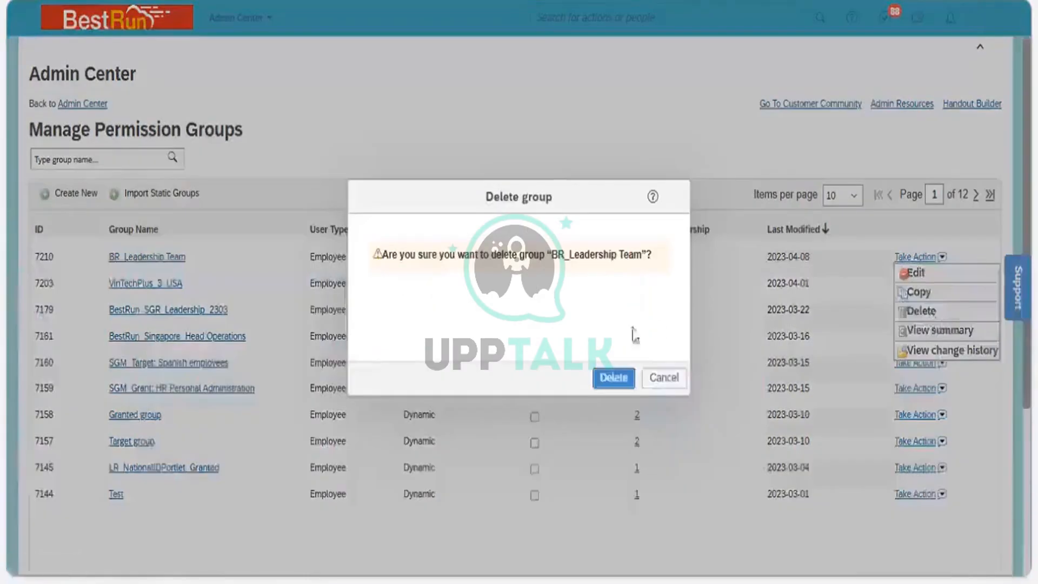
pyautogui.click(617, 380)
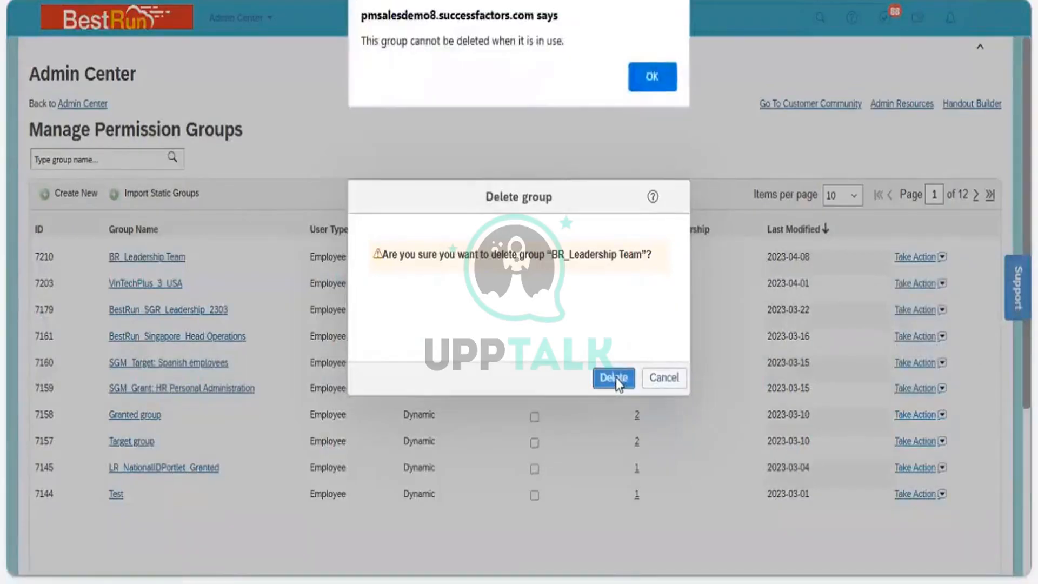
pyautogui.click(657, 78)
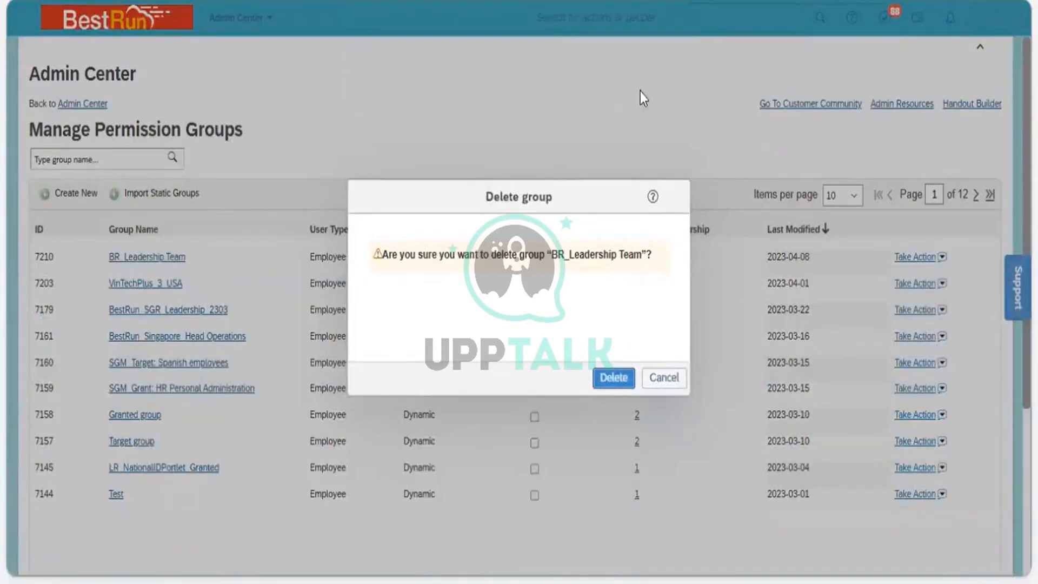
pyautogui.click(613, 379)
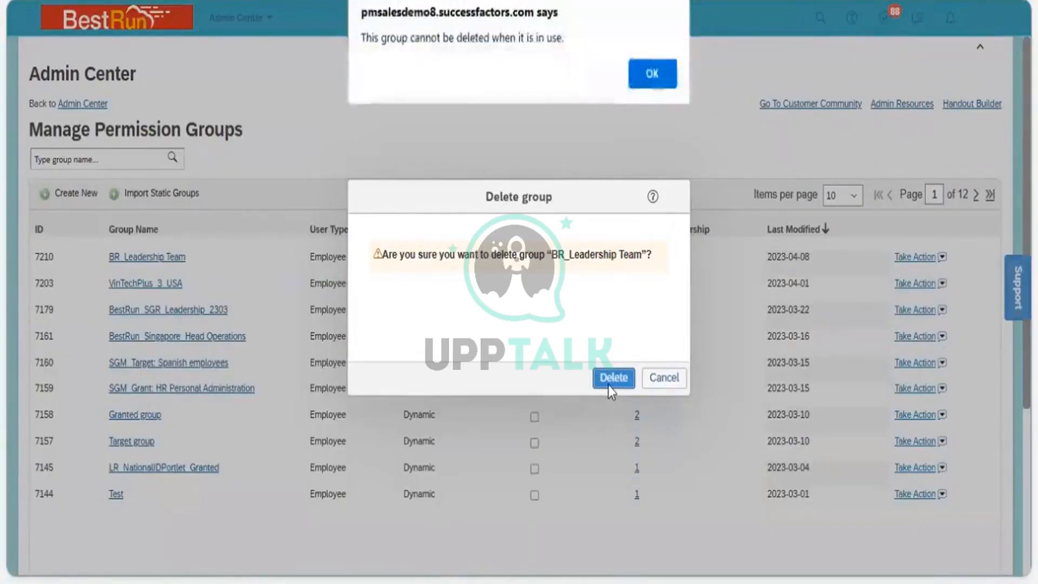
pyautogui.click(640, 75)
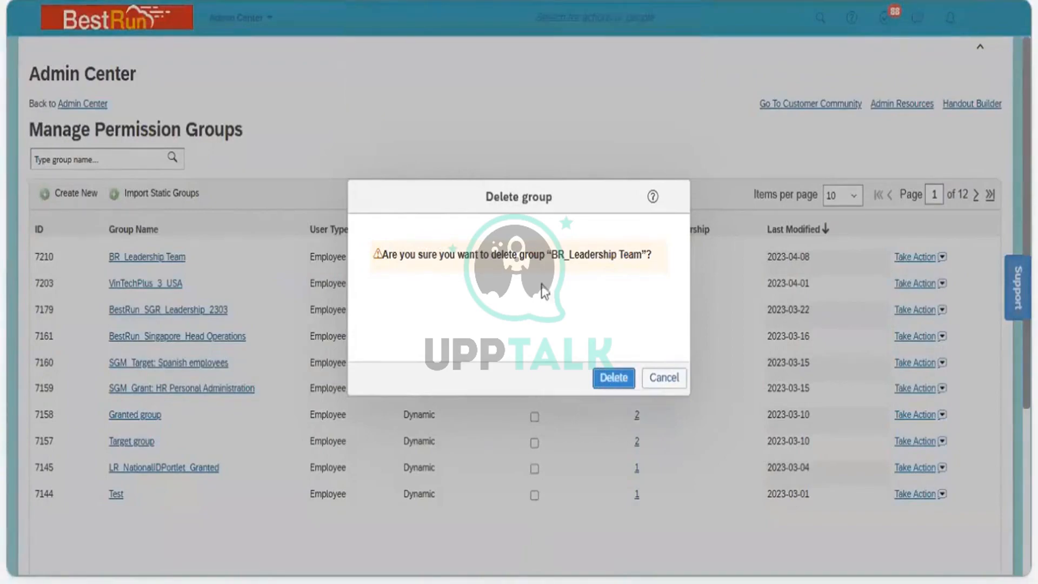
pyautogui.click(660, 385)
# Step: Start a new permission group and name it BestRunSGR_Leadership Group
pyautogui.click(72, 197)
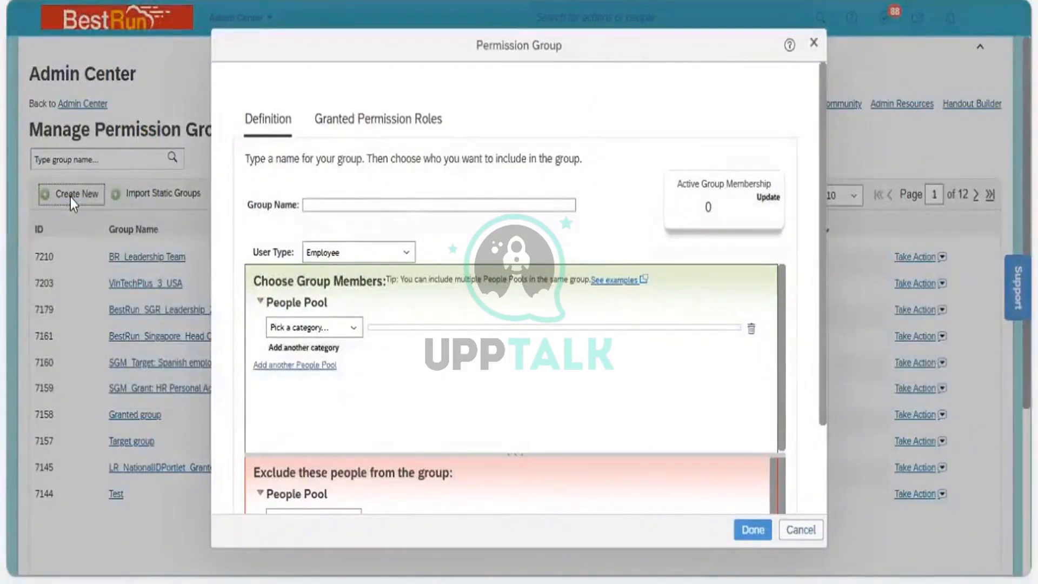
pyautogui.click(321, 207)
pyautogui.click(322, 206)
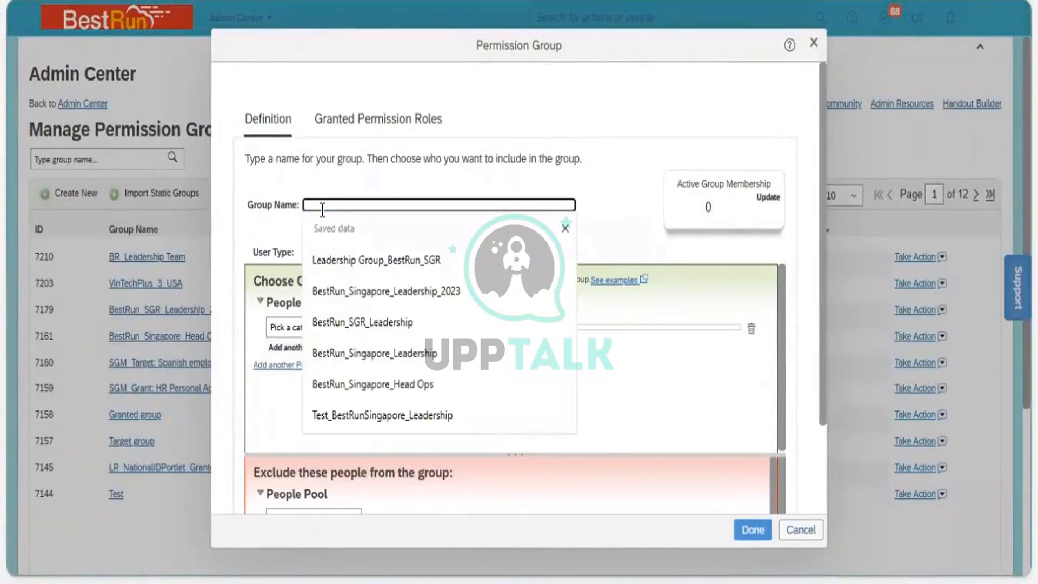
pyautogui.write('Best')
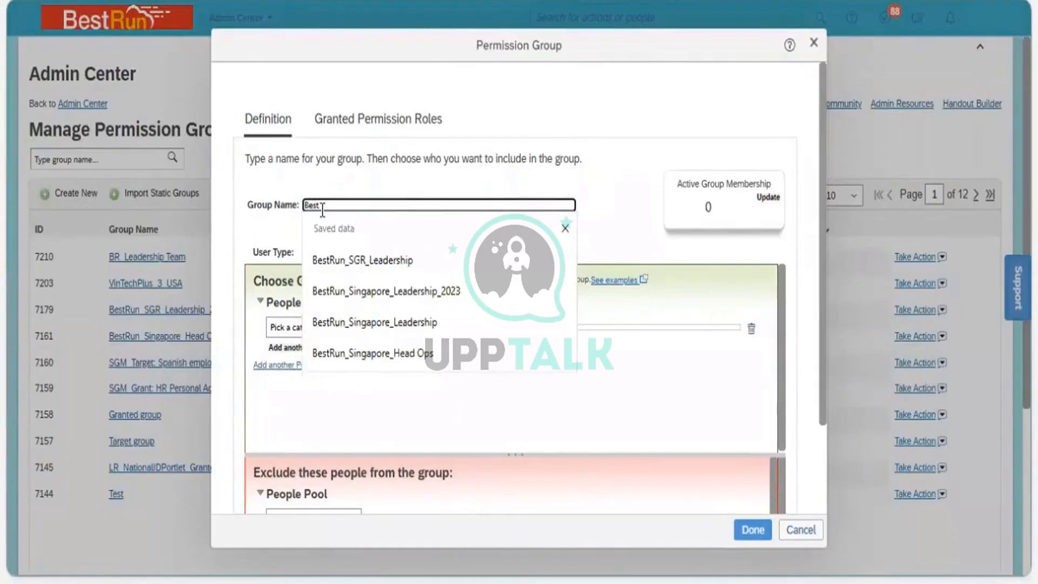
pyautogui.write('RunSGR')
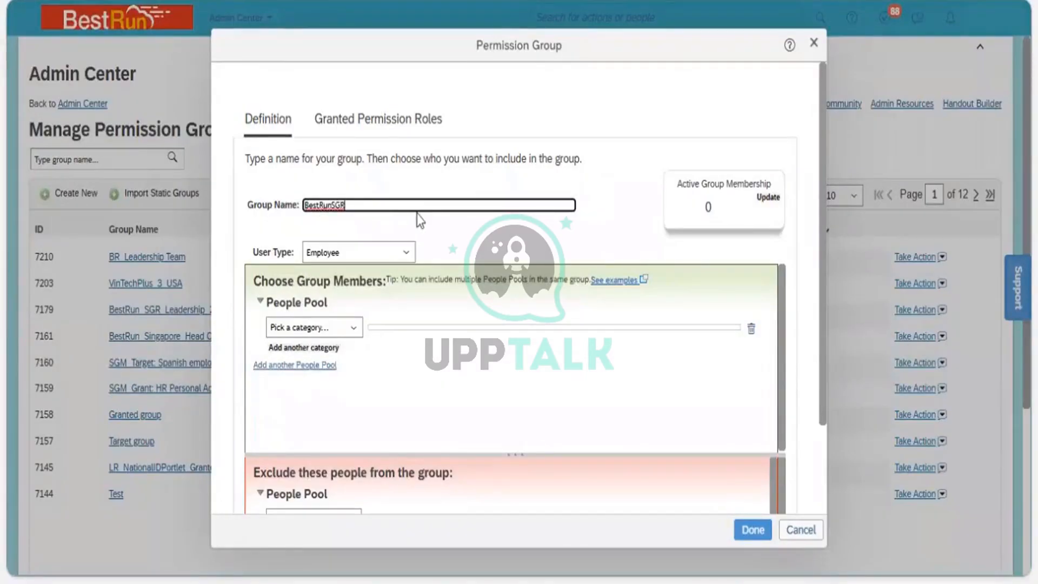
pyautogui.write('_Leadership')
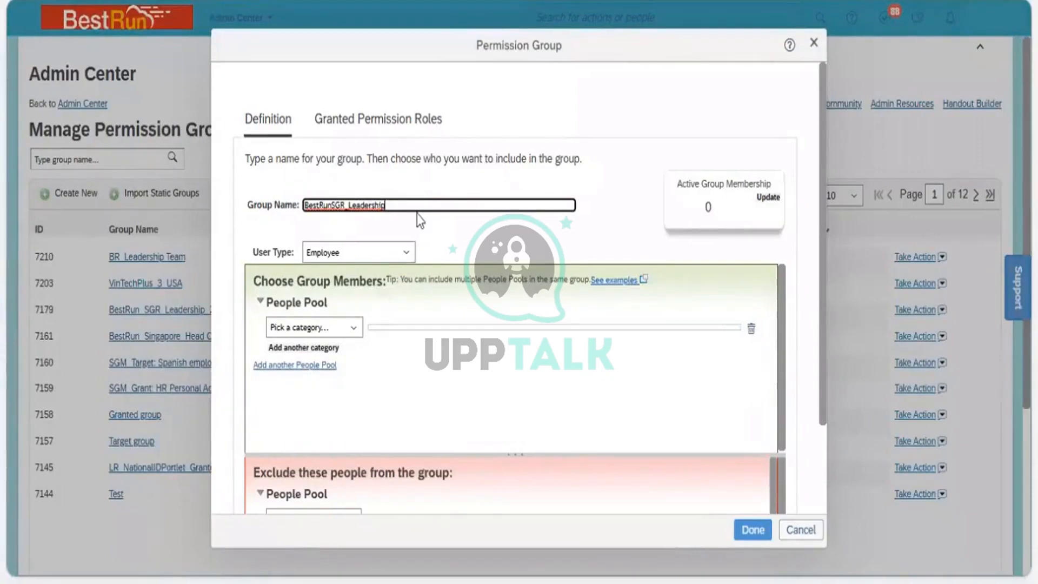
pyautogui.write('Group')
pyautogui.click(513, 246)
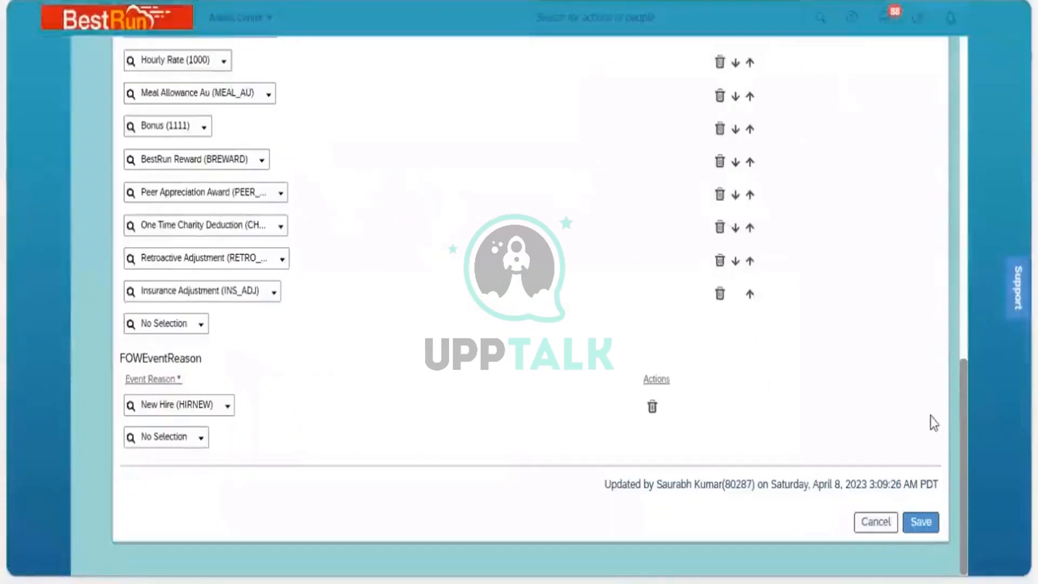
# Step: Cancel the open record edit, search people by an employee's first name, and view the President SEA's Organizational Information under Employment
pyautogui.click(867, 522)
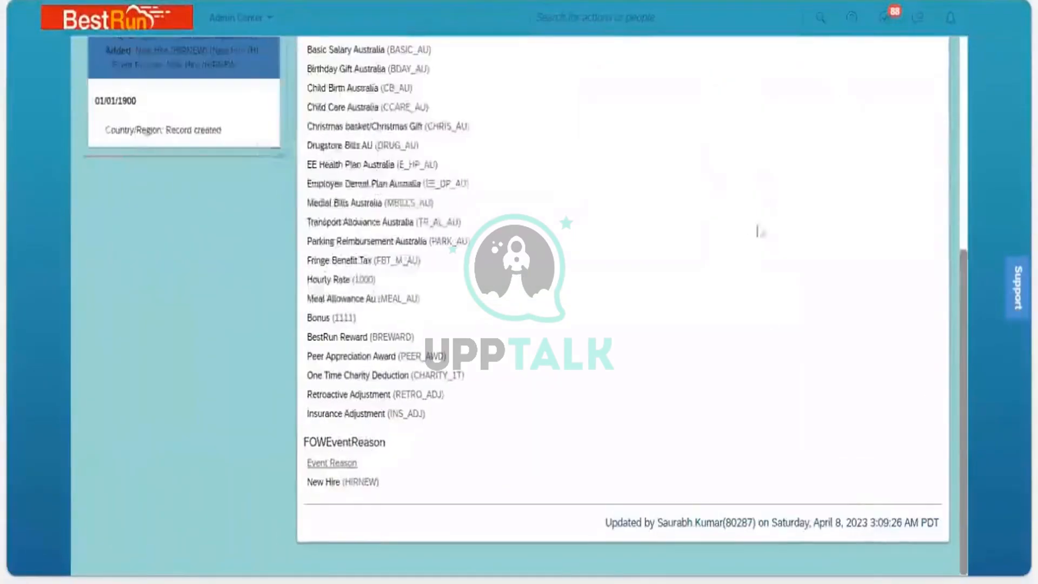
pyautogui.click(589, 16)
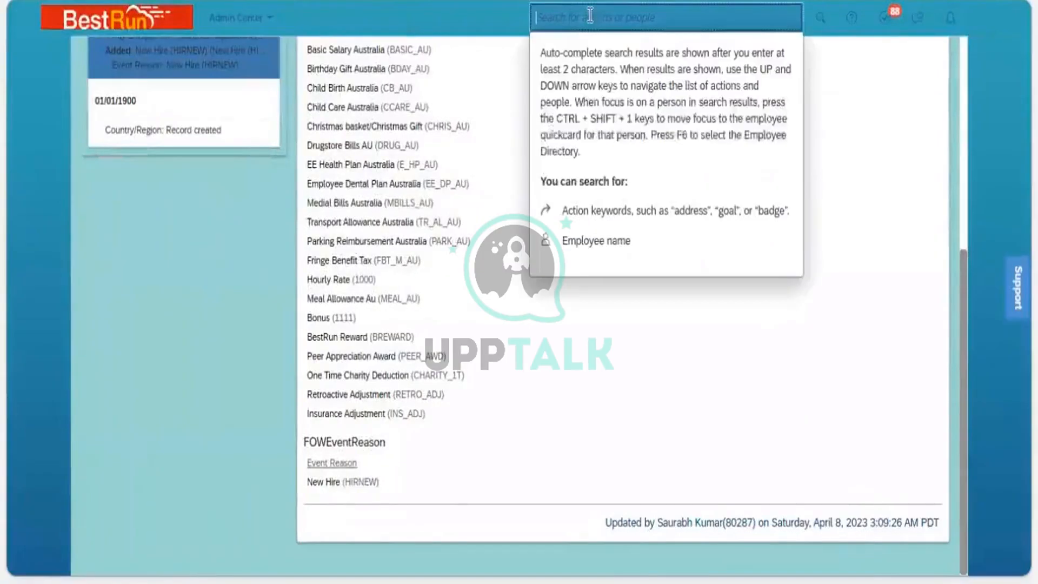
pyautogui.write('alex')
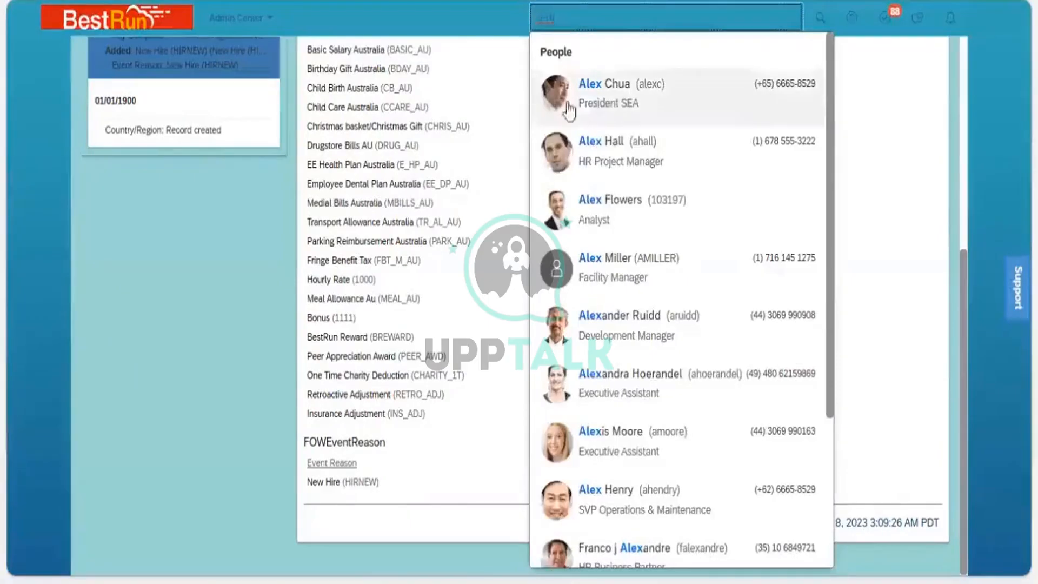
pyautogui.click(598, 111)
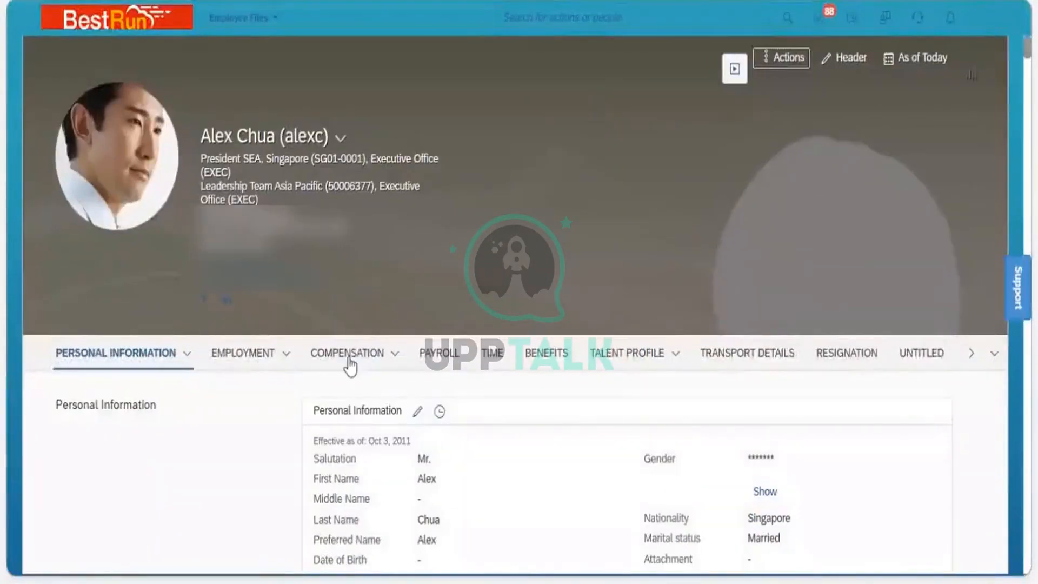
pyautogui.click(290, 353)
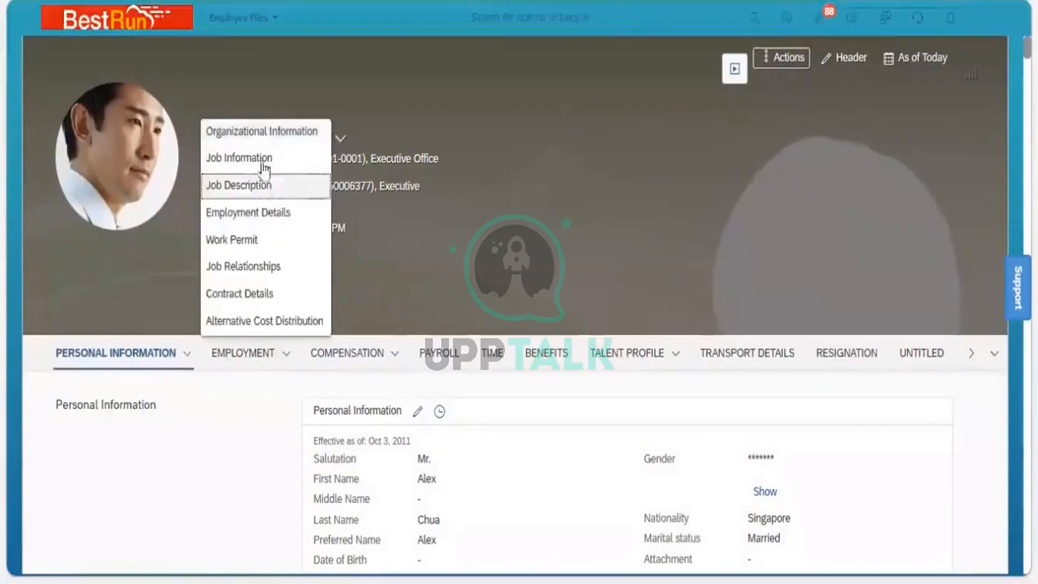
pyautogui.click(281, 135)
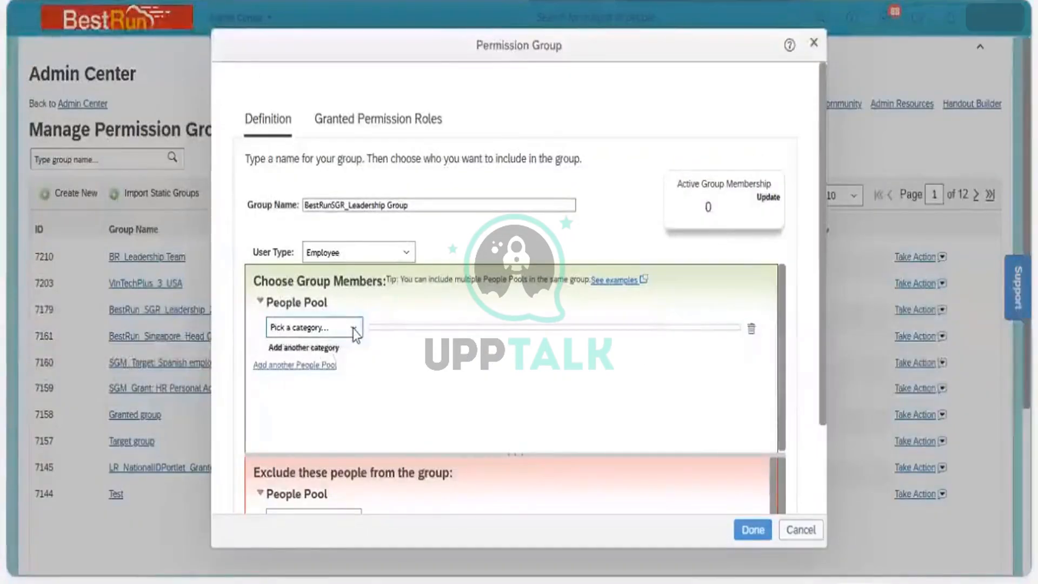
# Step: Examine the categories available for defining the People Pool of group members
pyautogui.click(355, 328)
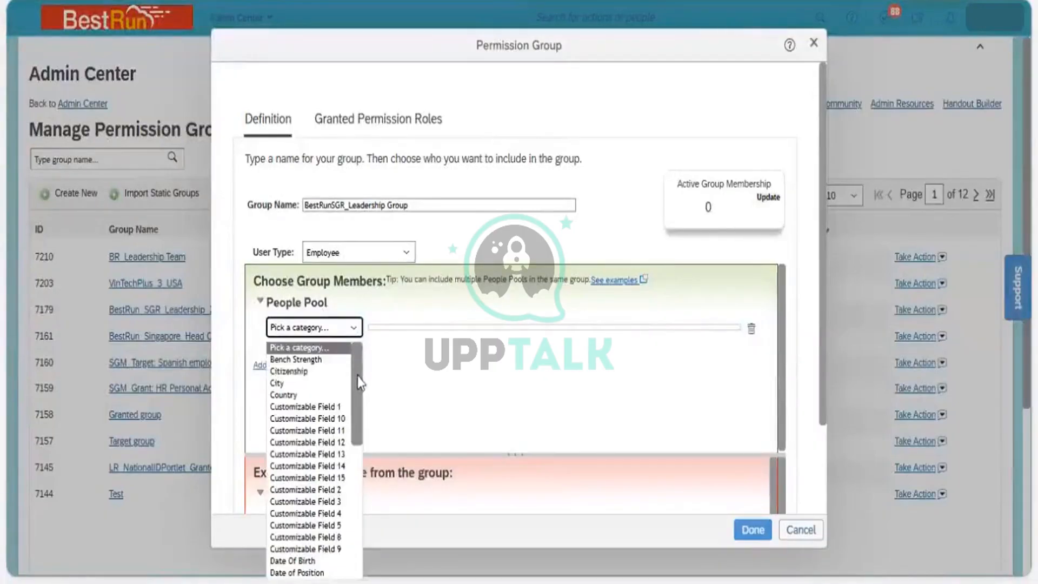
pyautogui.moveTo(360, 383); pyautogui.dragTo(366, 518)
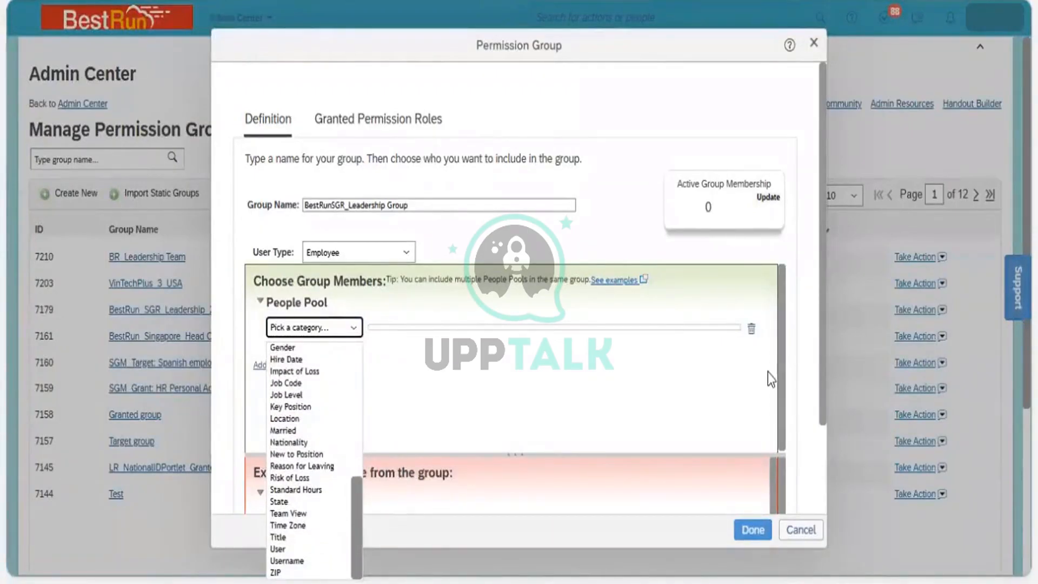
pyautogui.moveTo(822, 396); pyautogui.dragTo(822, 492)
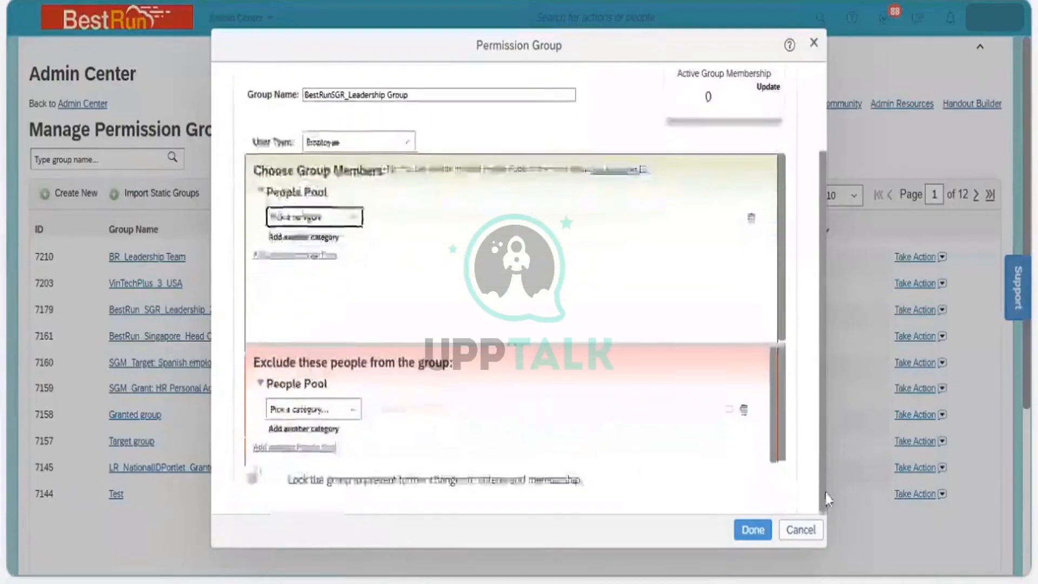
pyautogui.click(353, 219)
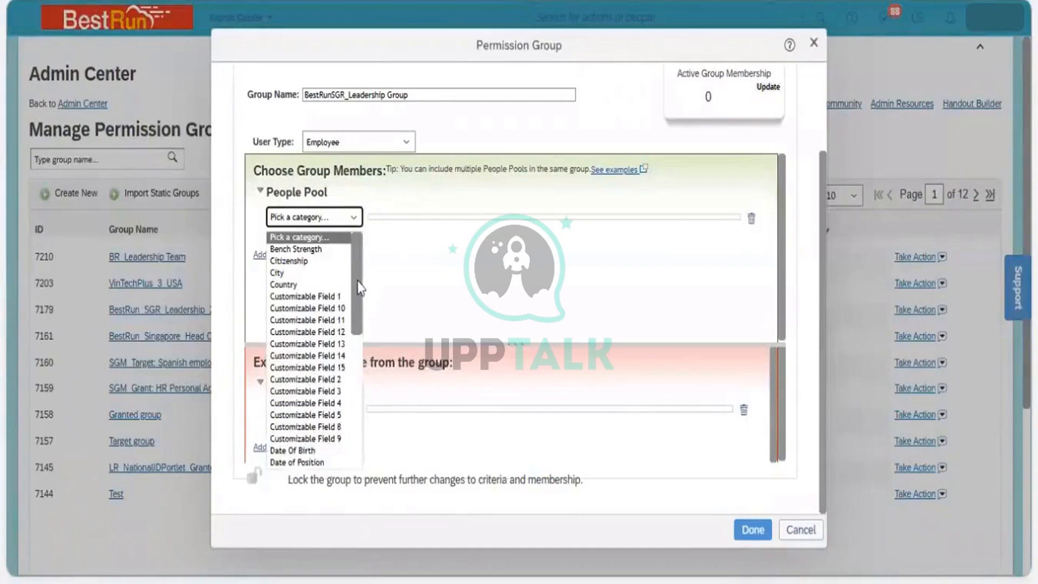
pyautogui.moveTo(361, 288); pyautogui.dragTo(357, 425)
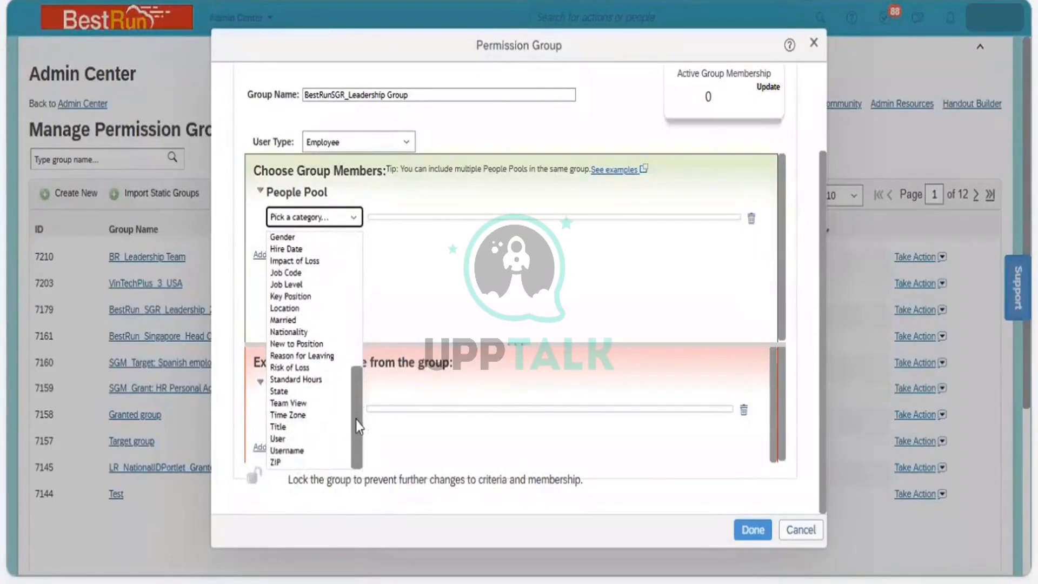
pyautogui.moveTo(352, 371); pyautogui.dragTo(347, 249)
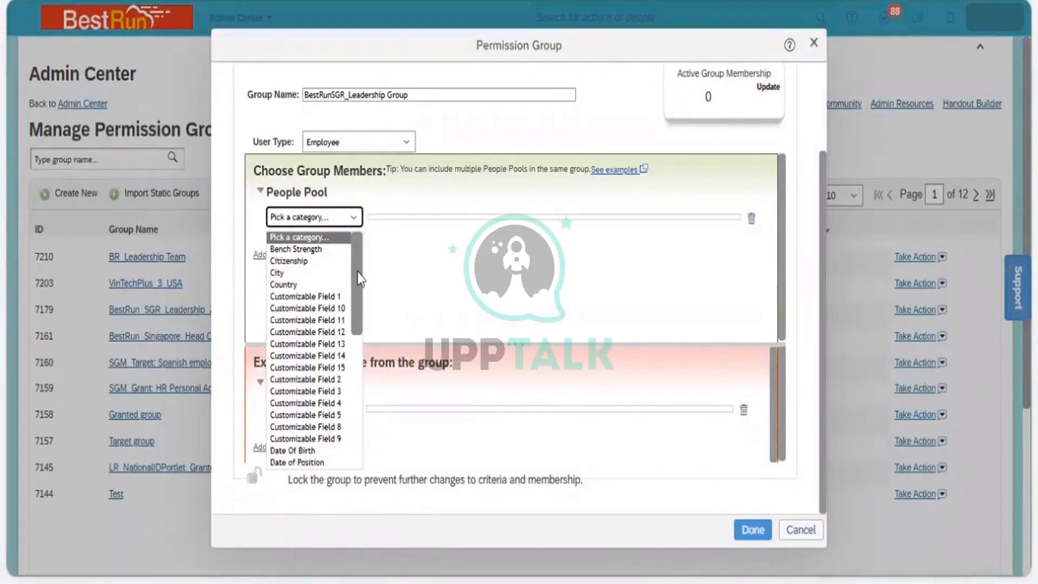
pyautogui.scroll(-1, 358, 289)
pyautogui.moveTo(357, 282); pyautogui.dragTo(360, 401)
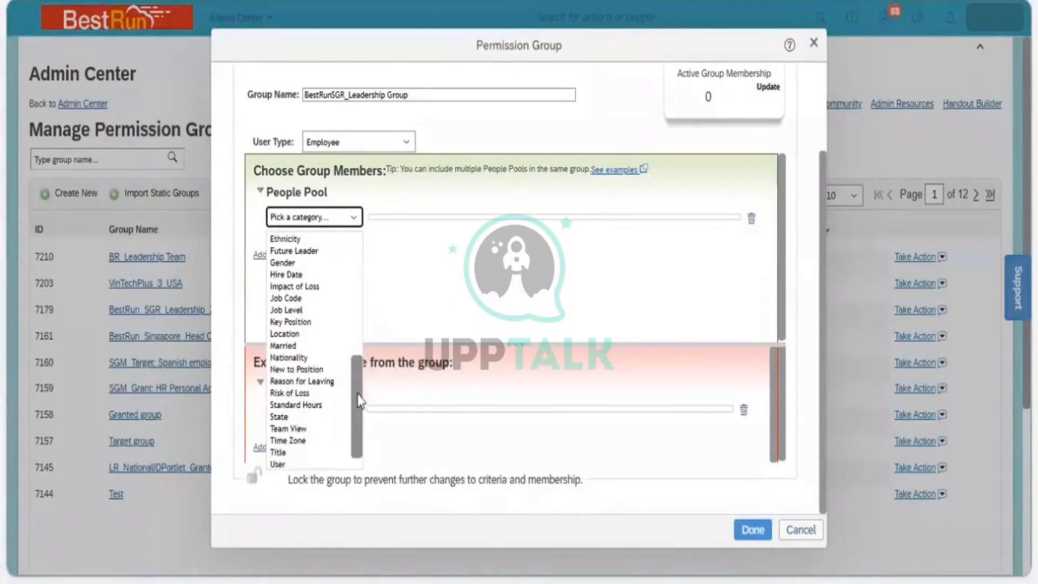
pyautogui.moveTo(360, 401); pyautogui.dragTo(363, 438)
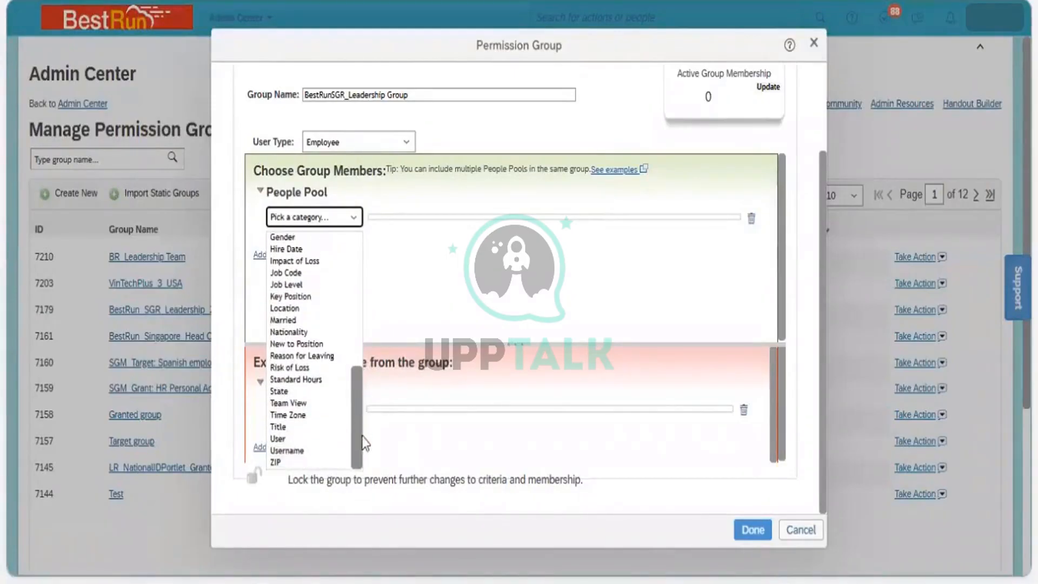
# Step: Try to define the People Pool by Location, searching its values for the code SG01-0001 copied from the employee's record
pyautogui.click(306, 311)
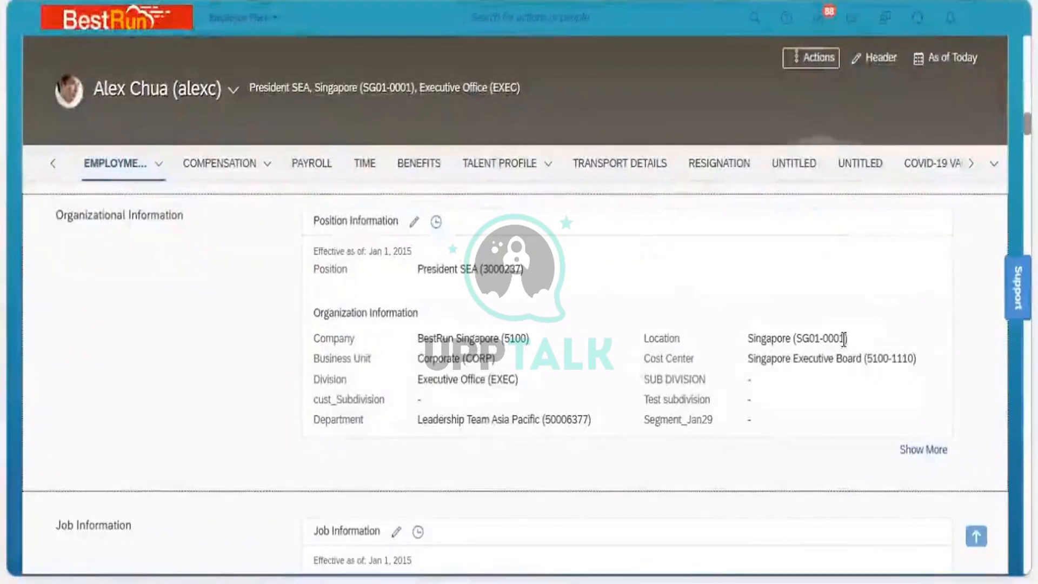
pyautogui.moveTo(844, 339); pyautogui.dragTo(795, 340)
pyautogui.hotkey('ctrl', 'c')
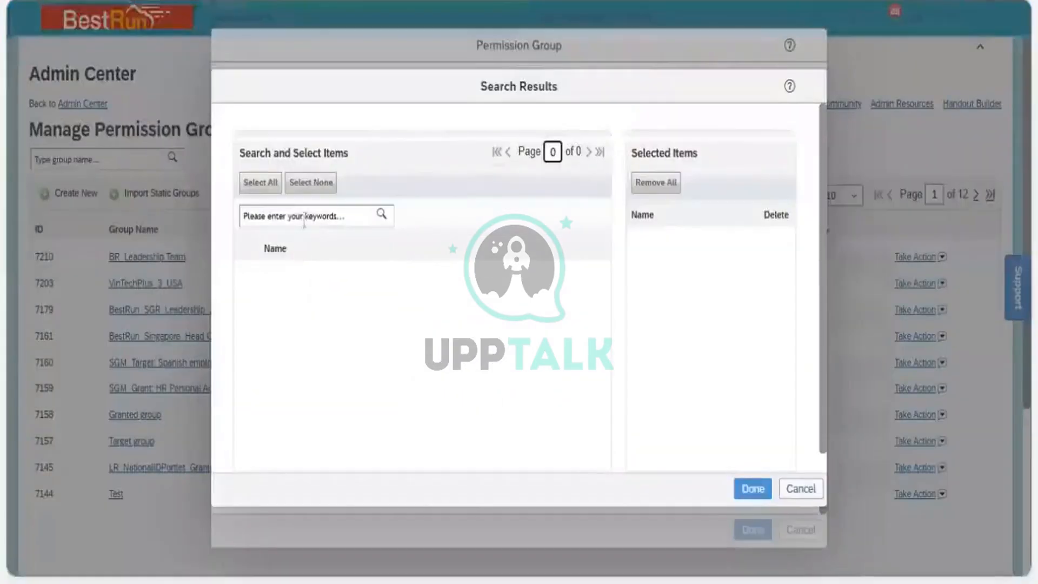
pyautogui.click(307, 216)
pyautogui.hotkey('ctrl', 'v')
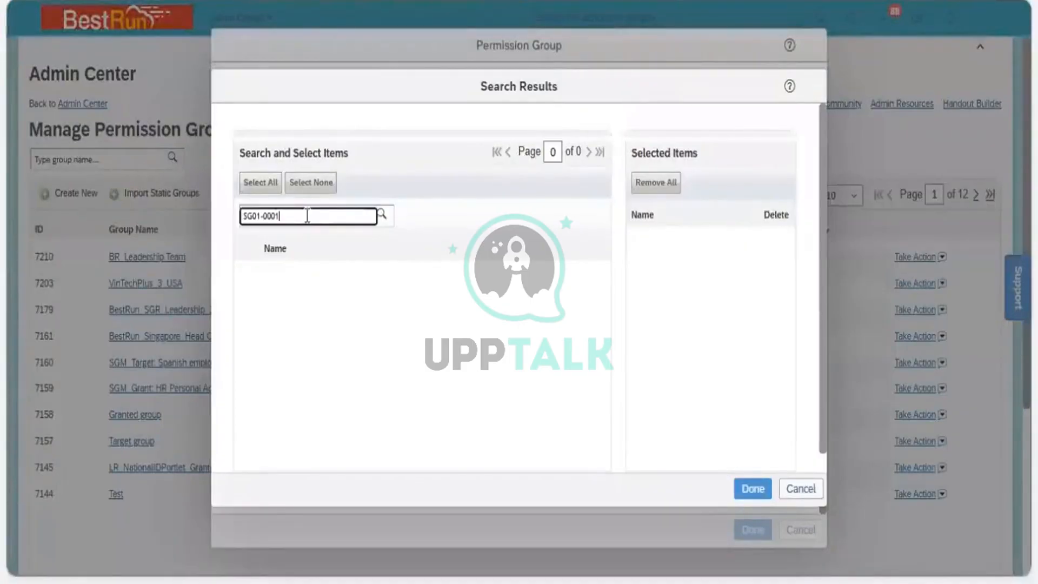
pyautogui.click(382, 214)
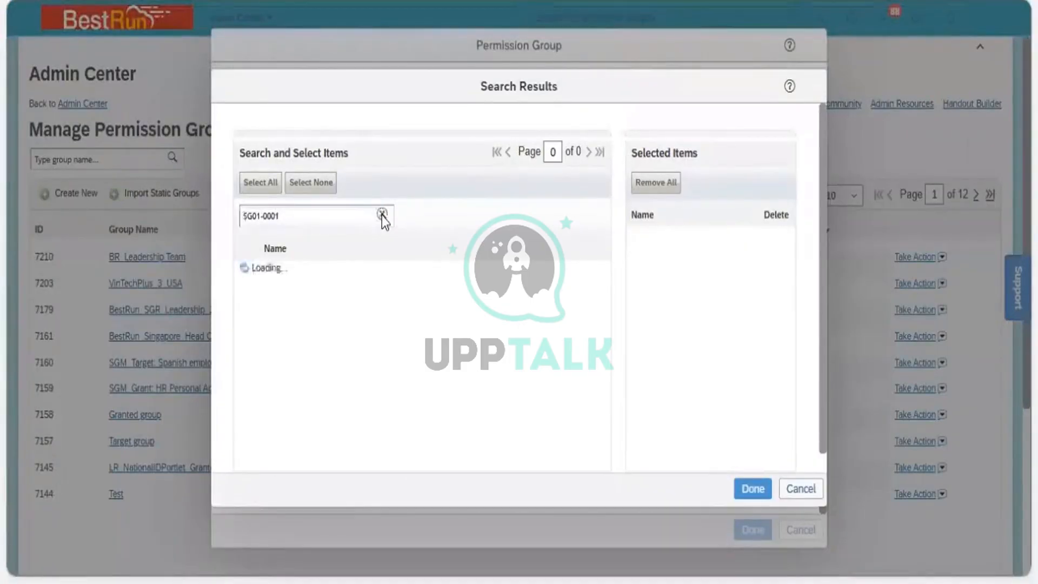
# Step: Replace the location code in the value search with Singapore and run the search
pyautogui.click(317, 215)
pyautogui.press('BackSpace')
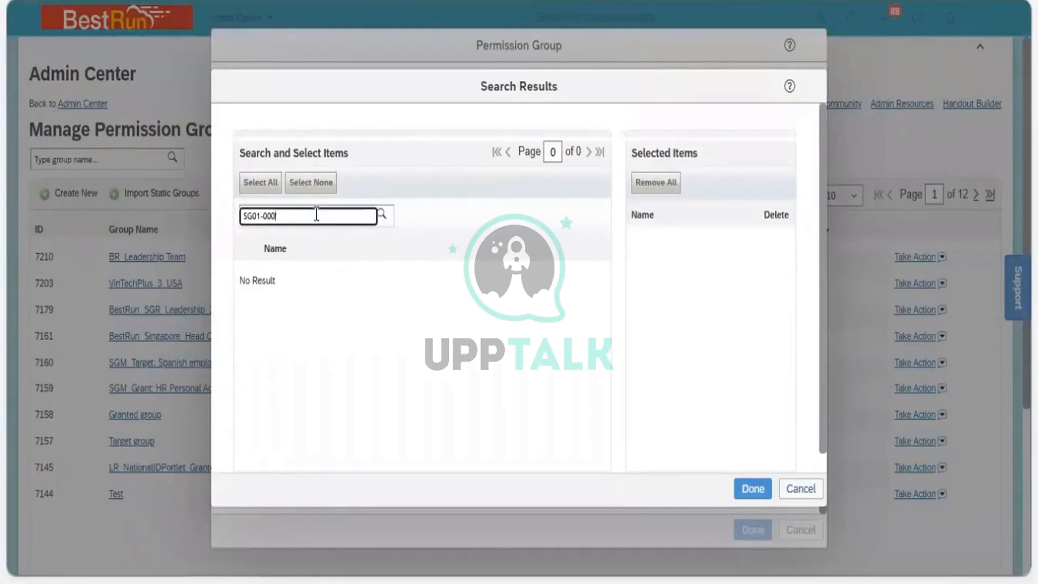
pyautogui.press('BackSpace')
pyautogui.press('BackSpace')
pyautogui.press('BackSpace')
pyautogui.press('BackSpace')
pyautogui.press('BackSpace')
pyautogui.press('BackSpace')
pyautogui.press('BackSpace')
pyautogui.press('BackSpace')
pyautogui.write('Singa')
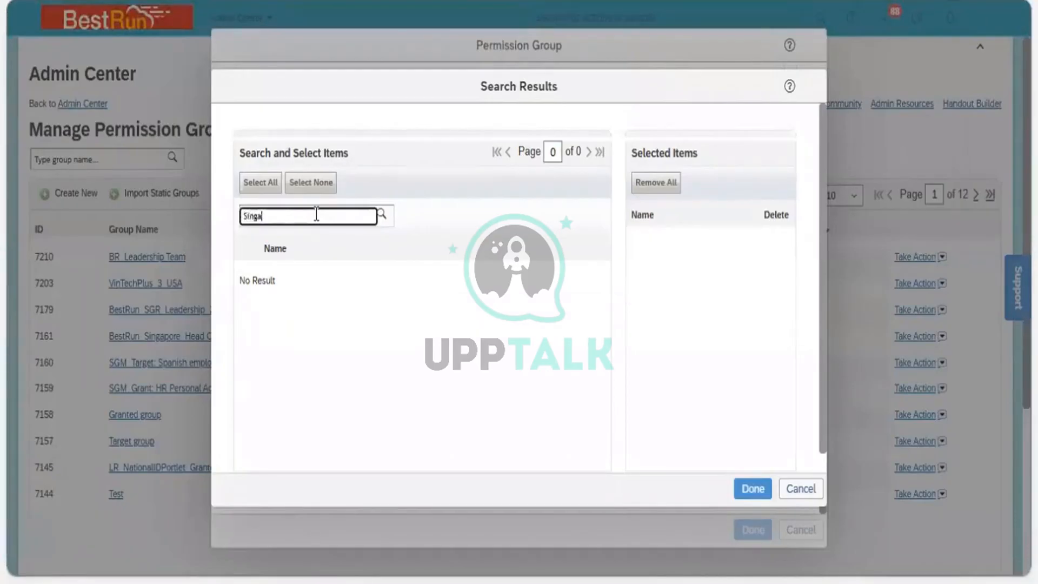
pyautogui.write('pore')
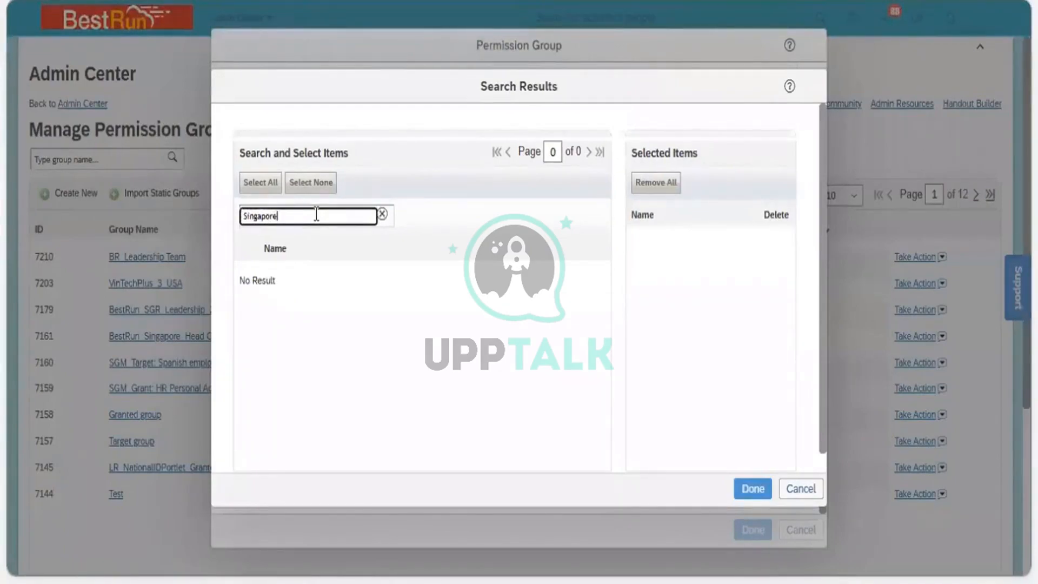
# Step: Clear the search keyword and search the location values again using Singapore copied from the employee's Location field
pyautogui.press('BackSpace')
pyautogui.press('BackSpace')
pyautogui.press('BackSpace')
pyautogui.press('BackSpace')
pyautogui.press('BackSpace')
pyautogui.press('BackSpace')
pyautogui.press('BackSpace')
pyautogui.press('BackSpace')
pyautogui.press('BackSpace')
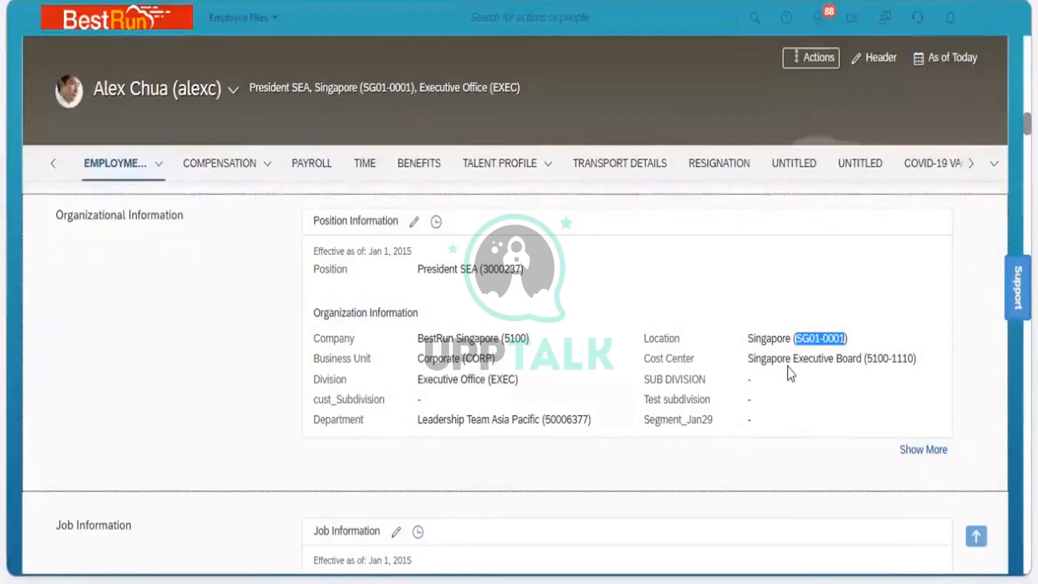
pyautogui.moveTo(794, 339); pyautogui.dragTo(744, 339)
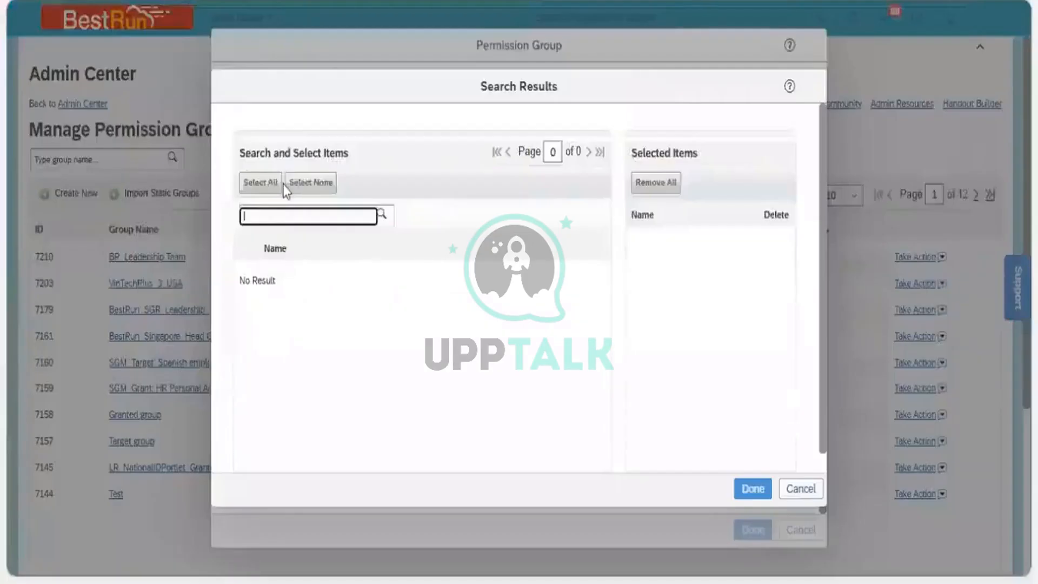
pyautogui.write('Singapore')
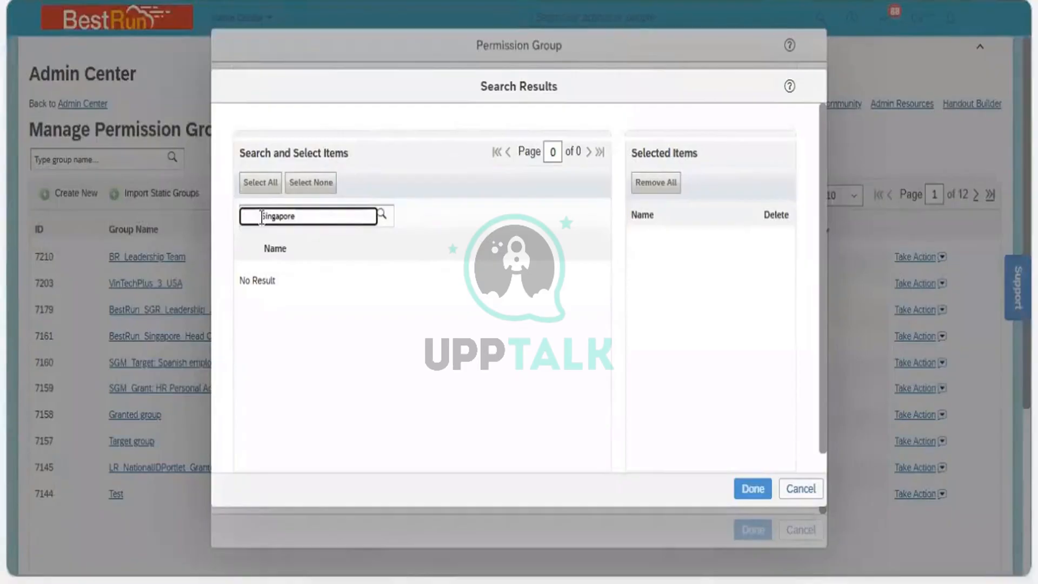
pyautogui.press('BackSpace')
pyautogui.click(382, 214)
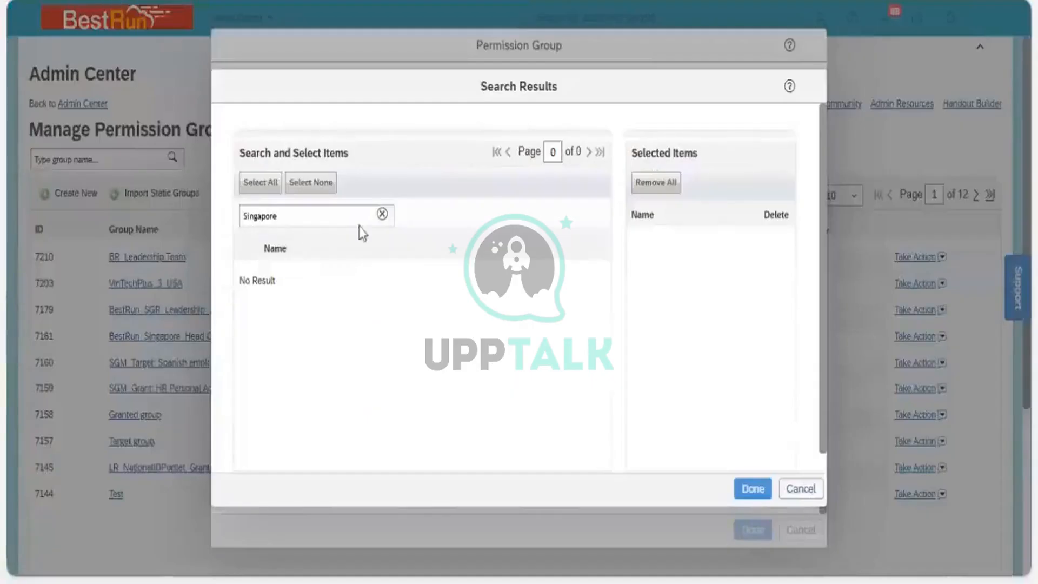
# Step: Discard the Location condition from the People Pool and add an empty category in its place
pyautogui.click(799, 489)
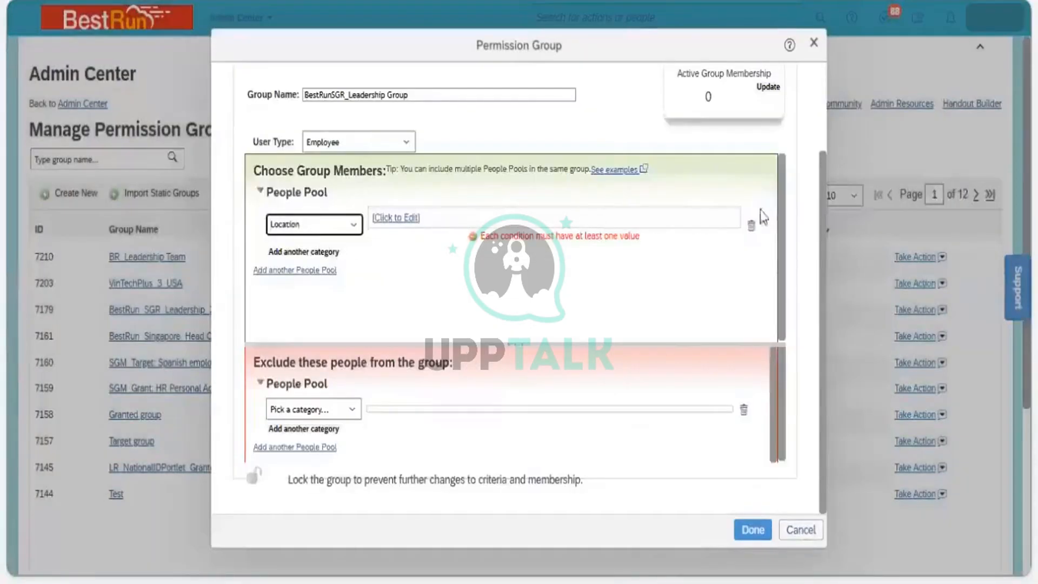
pyautogui.click(752, 227)
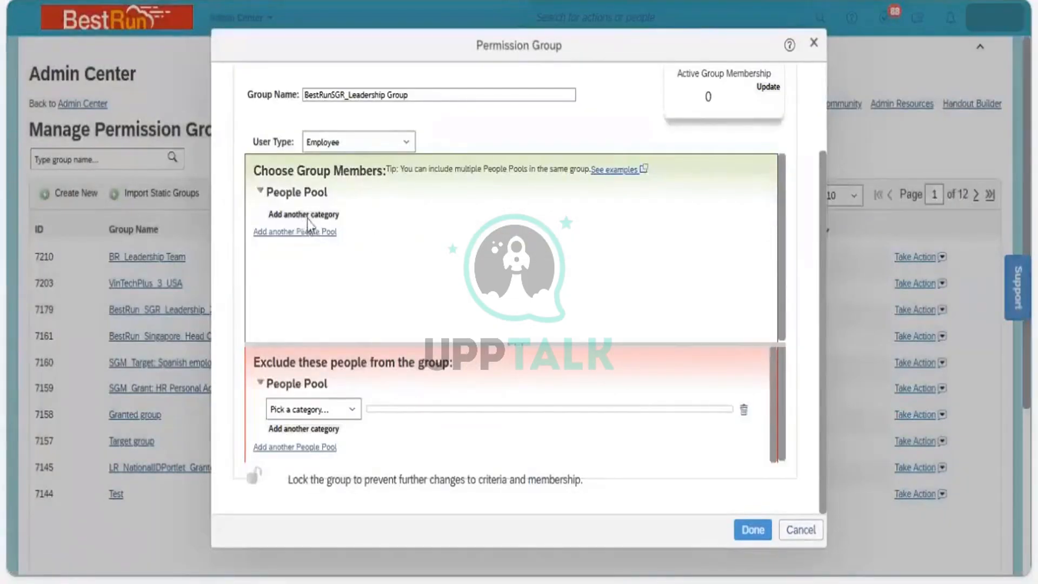
pyautogui.click(312, 216)
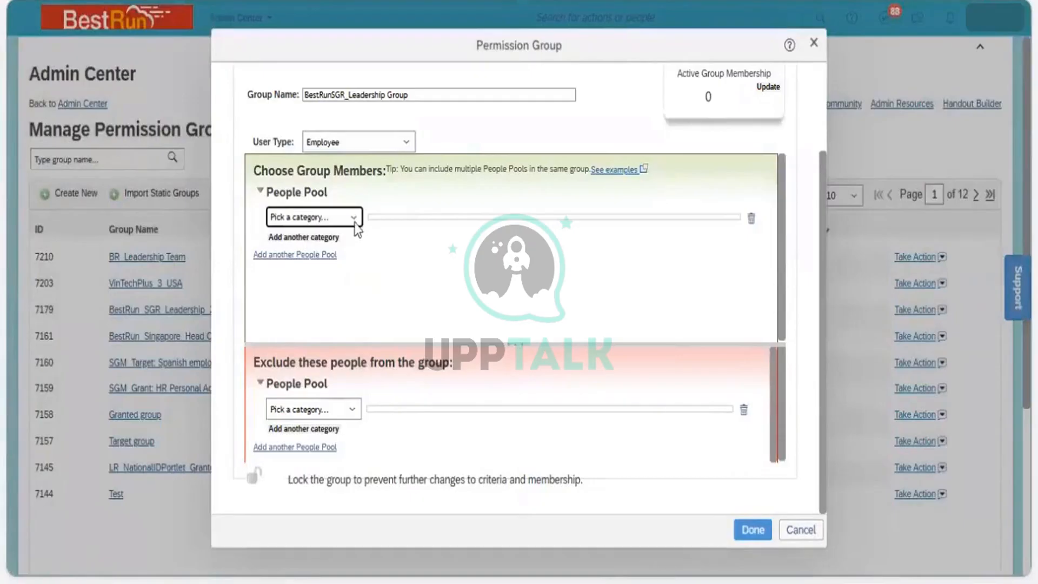
# Step: Set the People Pool category to Department and include Leadership Team Asia Pacific, searched by the code 50006377 copied from the employee's record
pyautogui.click(353, 217)
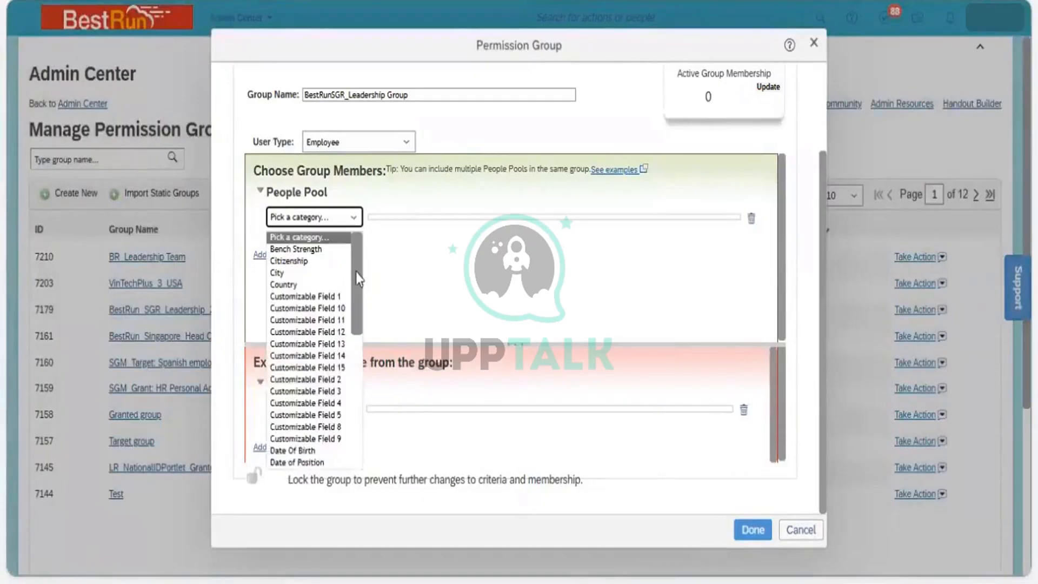
pyautogui.moveTo(359, 279); pyautogui.dragTo(357, 327)
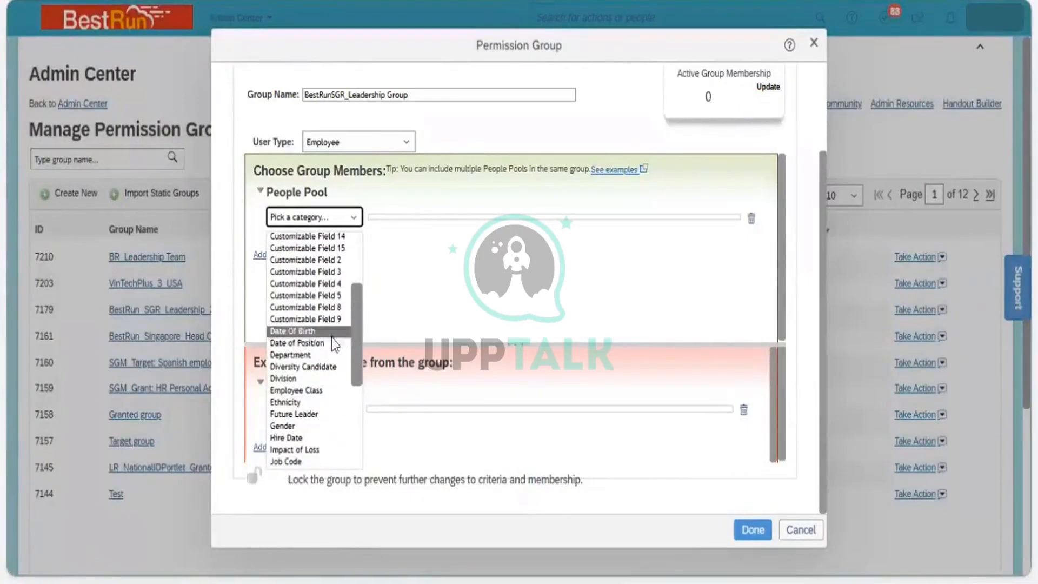
pyautogui.click(304, 359)
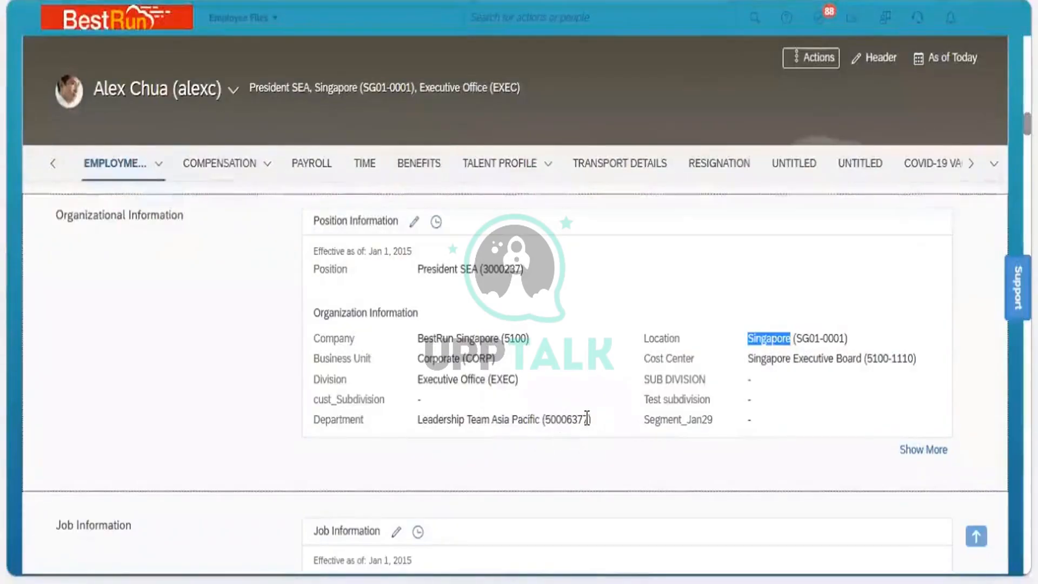
pyautogui.moveTo(588, 420); pyautogui.dragTo(544, 422)
pyautogui.hotkey('ctrl', 'c')
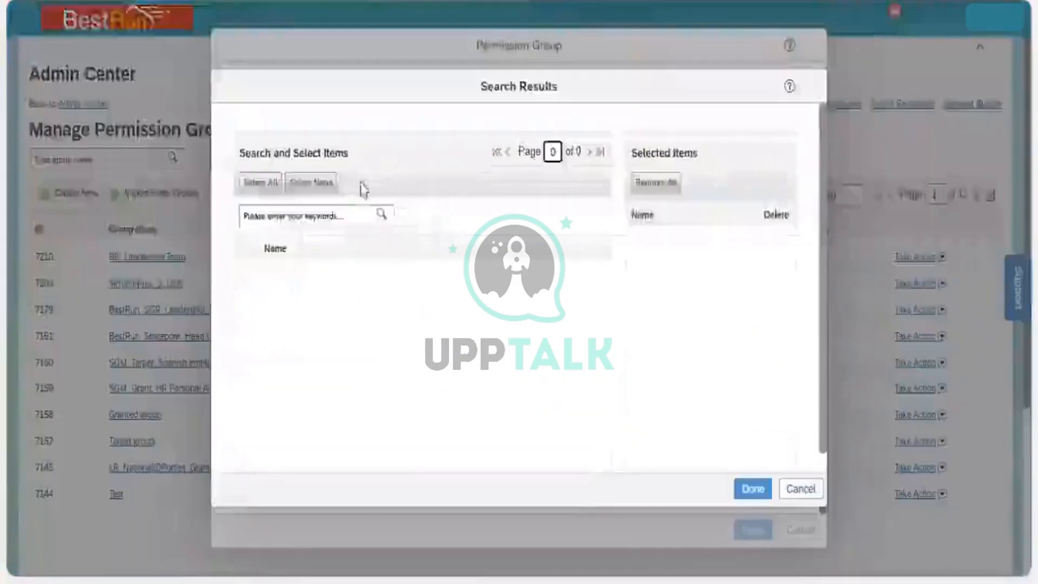
pyautogui.click(323, 219)
pyautogui.hotkey('ctrl', 'v')
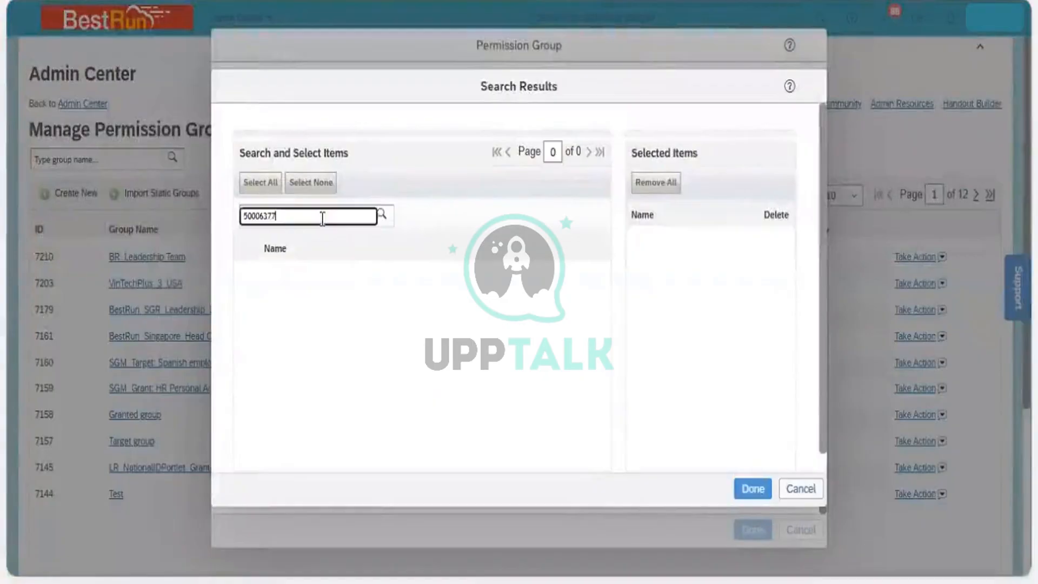
pyautogui.click(382, 214)
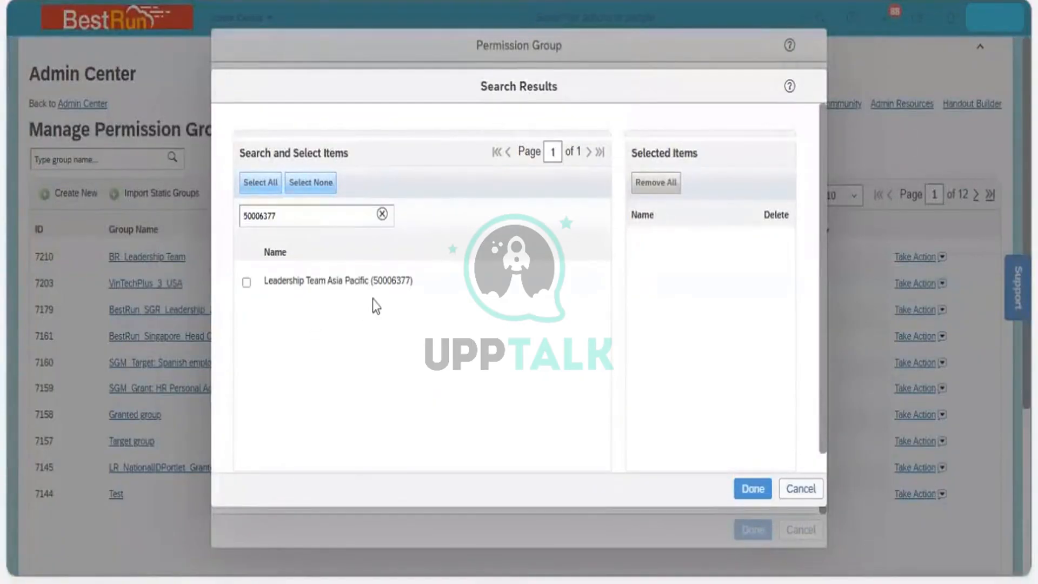
pyautogui.click(247, 283)
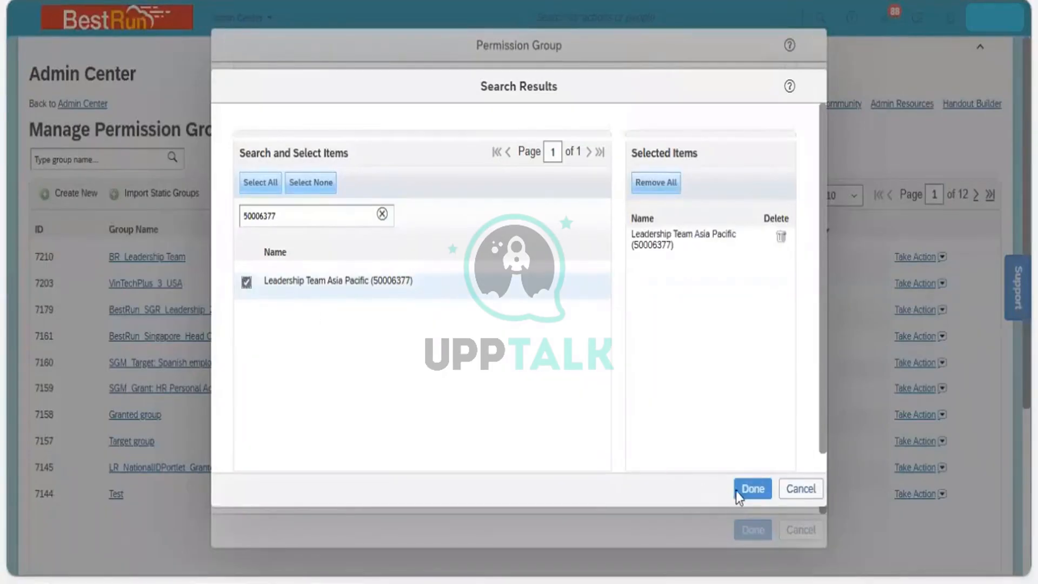
pyautogui.click(752, 489)
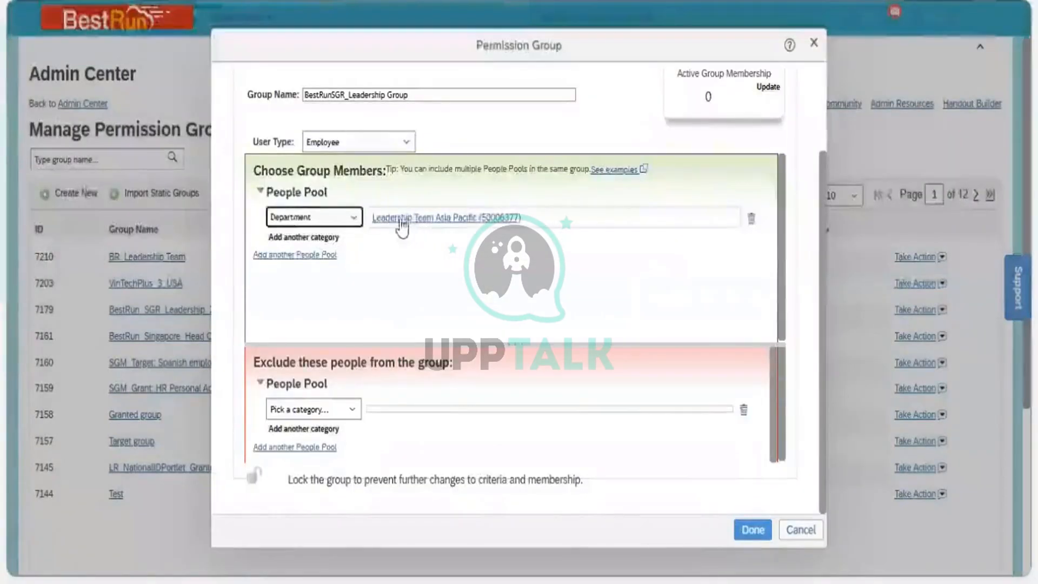
# Step: Update the active group membership, review the list of members, and close it
pyautogui.click(767, 90)
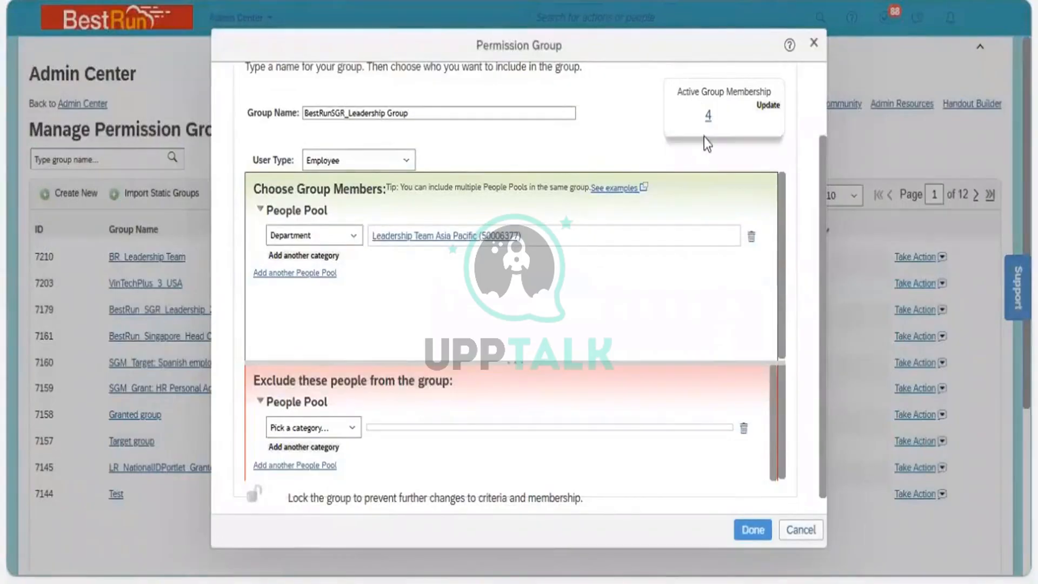
pyautogui.click(707, 120)
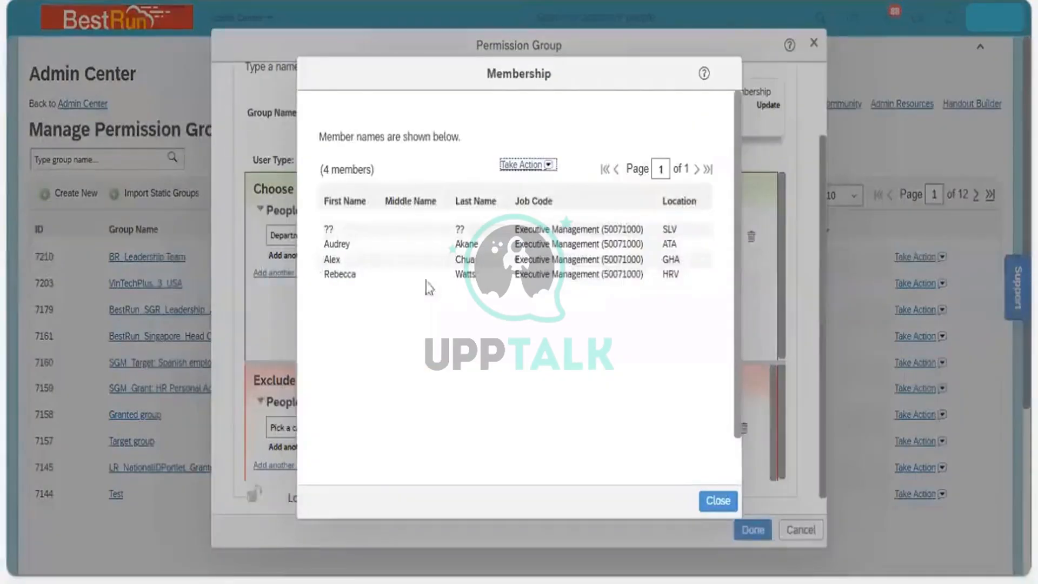
pyautogui.click(716, 500)
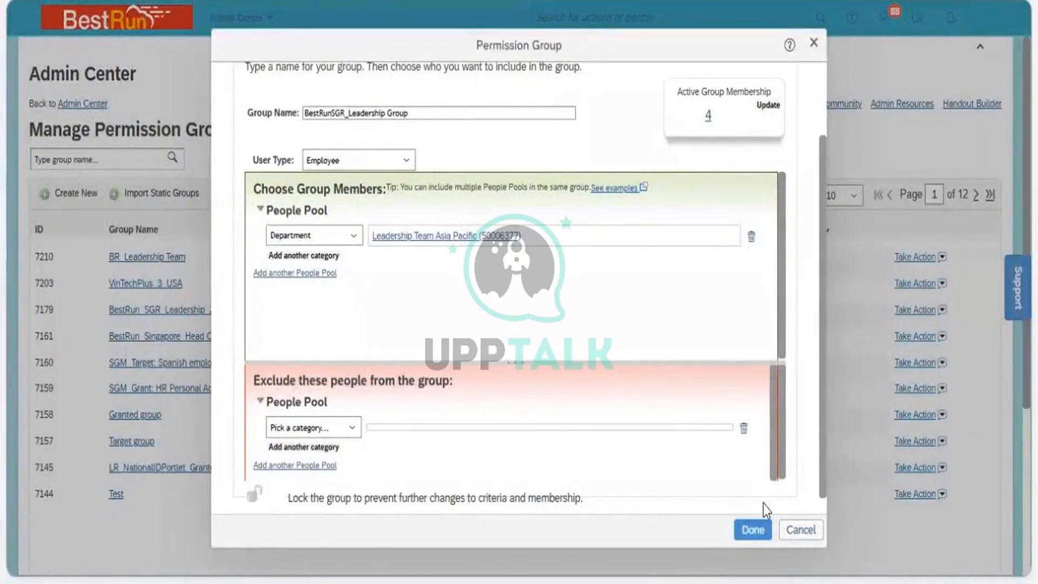
# Step: Save the new permission group and reopen BestRunSGR_Leadership Group from the group list
pyautogui.click(755, 528)
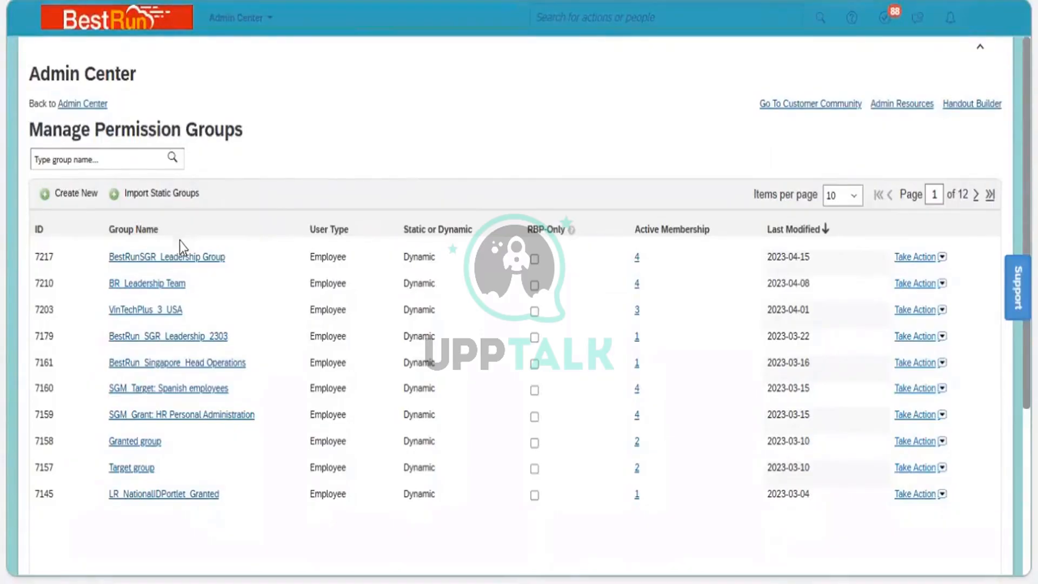
pyautogui.click(179, 258)
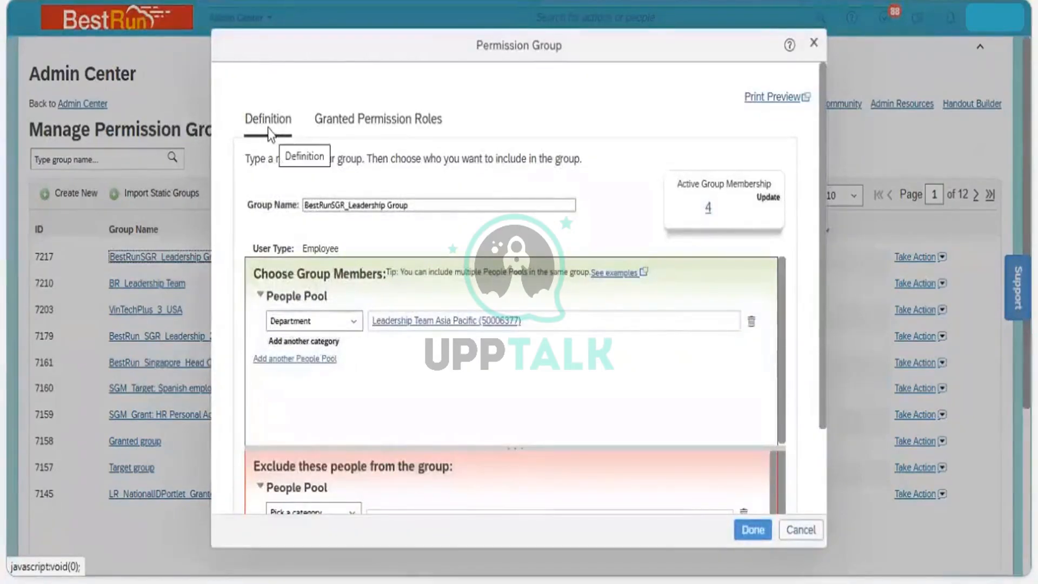
# Step: Review the permission roles granted to BestRunSGR_Leadership Group and return to its definition
pyautogui.click(355, 130)
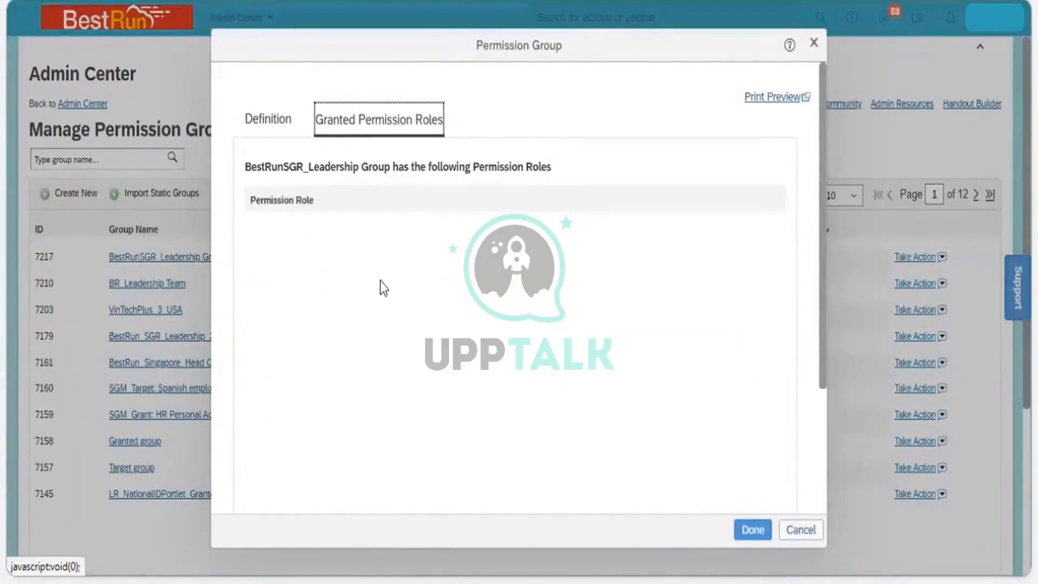
pyautogui.click(266, 130)
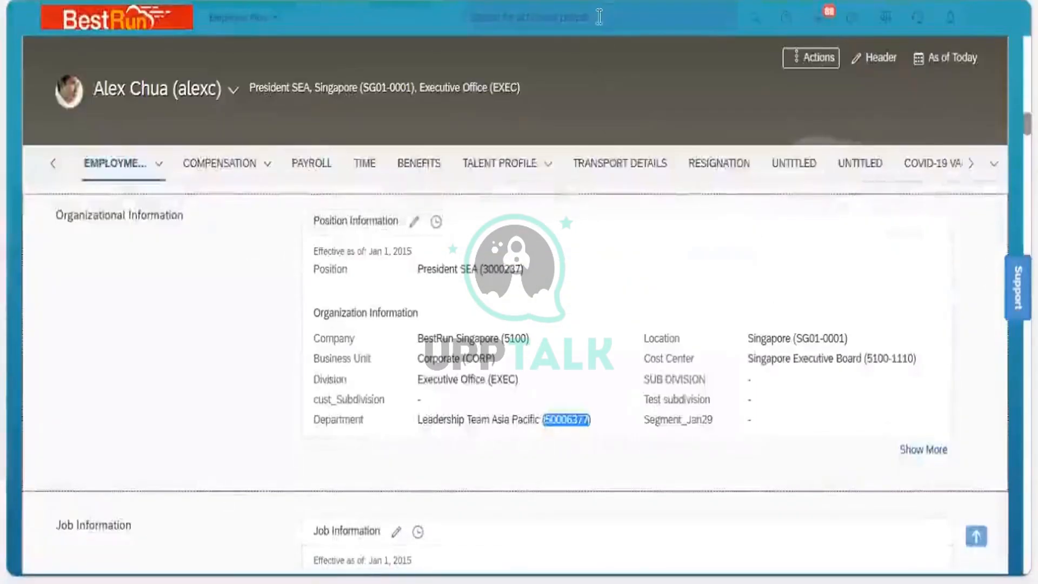
# Step: Search the actions for "permission roles" and open Manage Permission Roles
pyautogui.click(597, 17)
pyautogui.write('p')
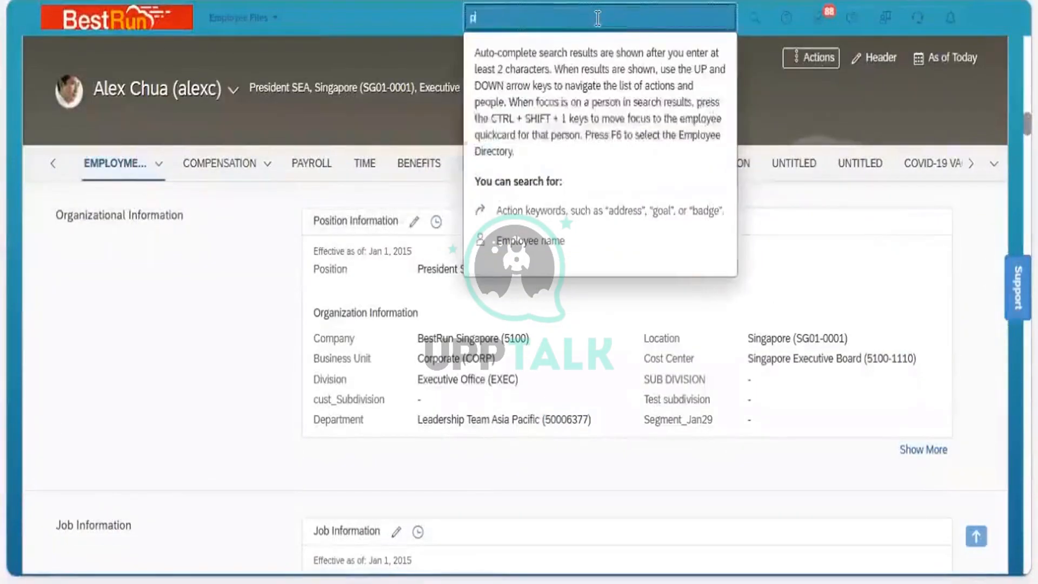
pyautogui.write('ermission')
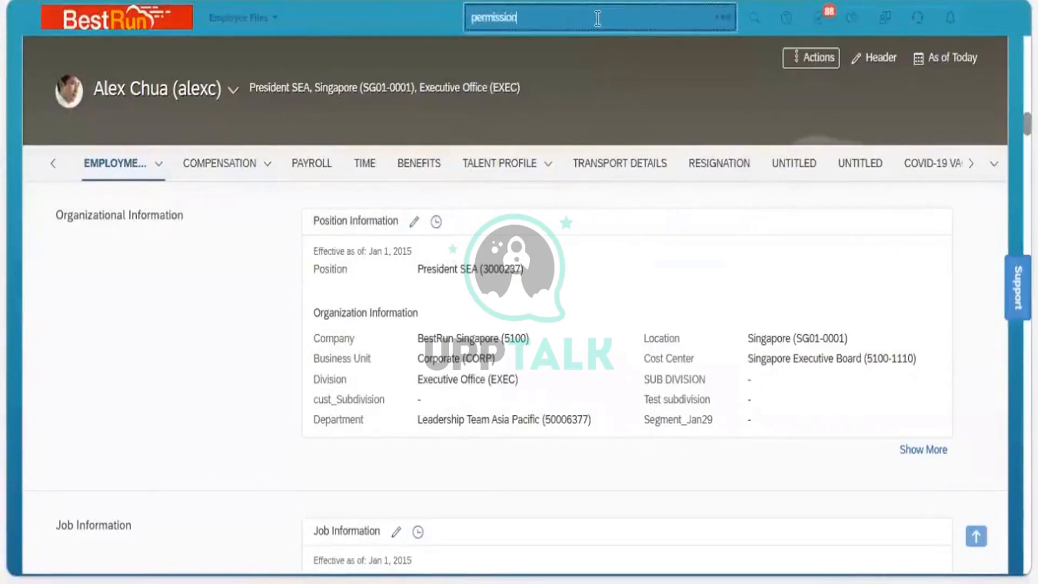
pyautogui.write(' roles')
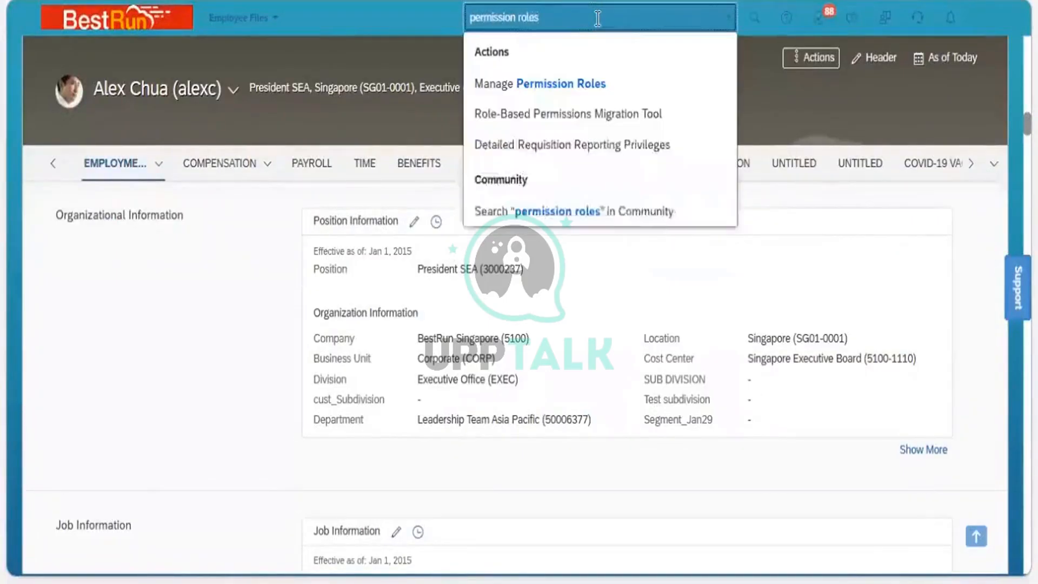
pyautogui.click(582, 84)
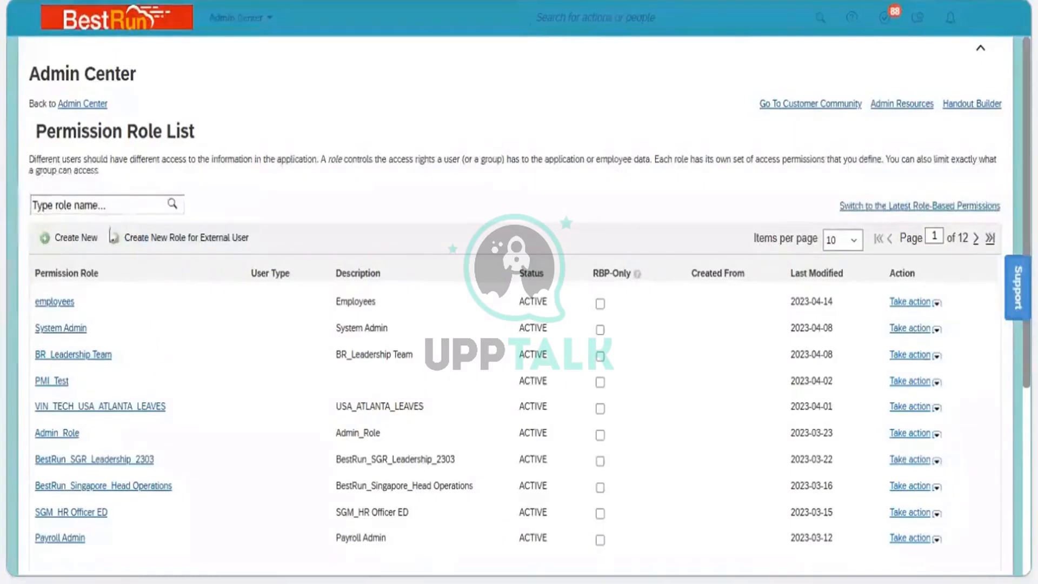
# Step: Create a new permission role named BestRunSGR_Leadership Role and copy the name into its description
pyautogui.click(86, 243)
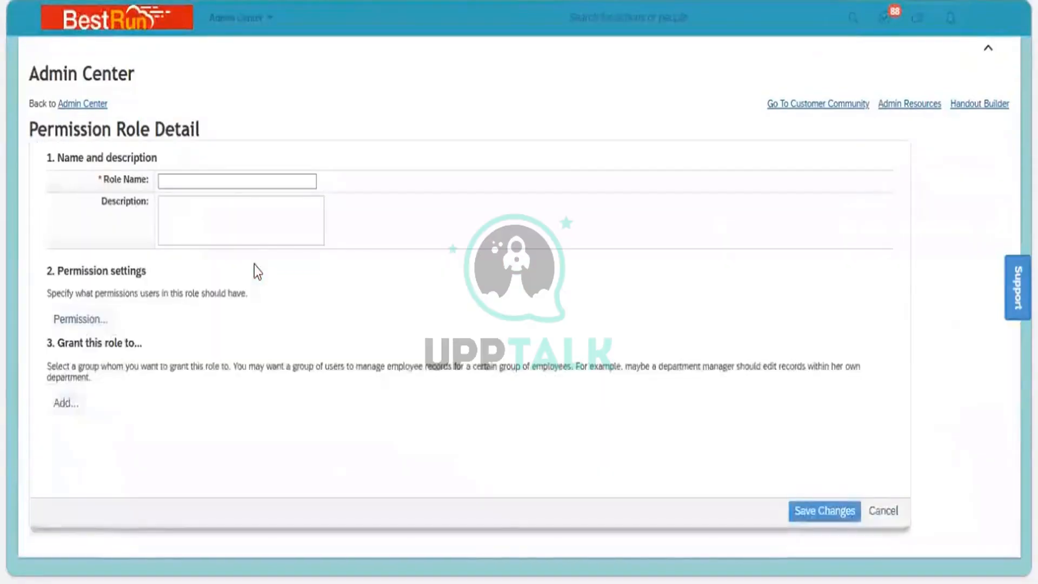
pyautogui.click(224, 179)
pyautogui.write('Best')
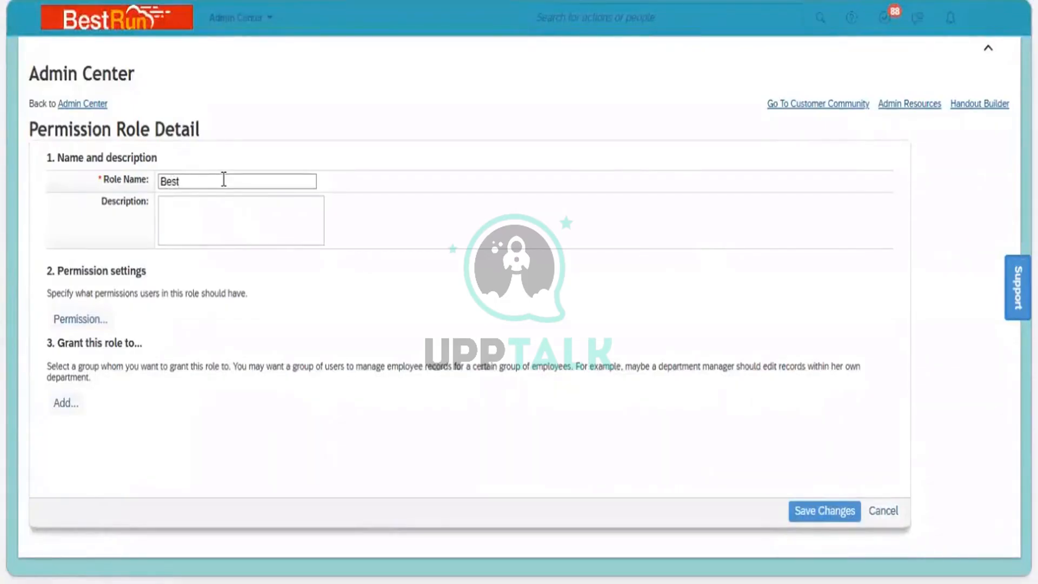
pyautogui.write('Run')
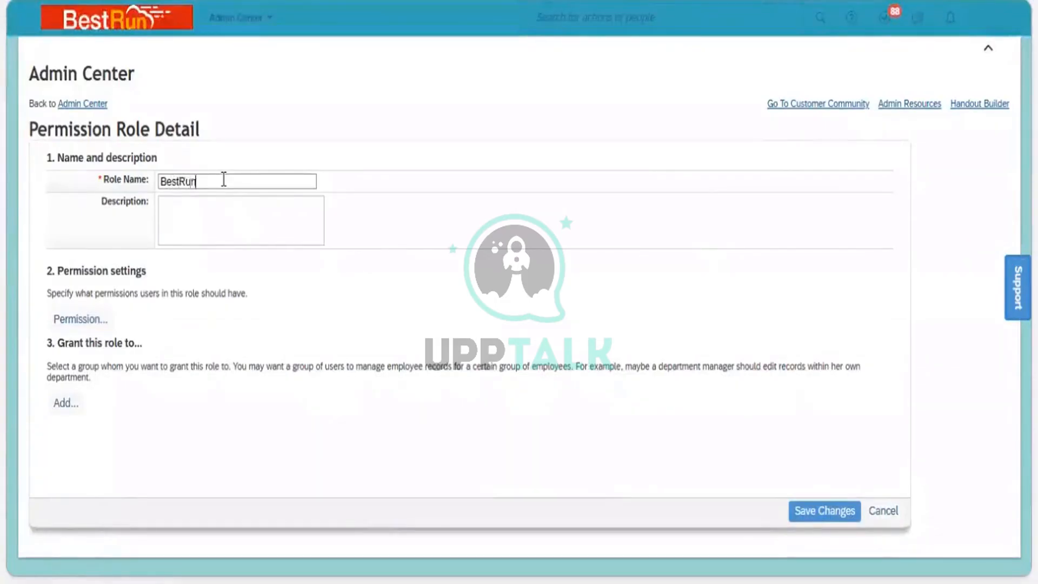
pyautogui.write('SGR_leadership Role')
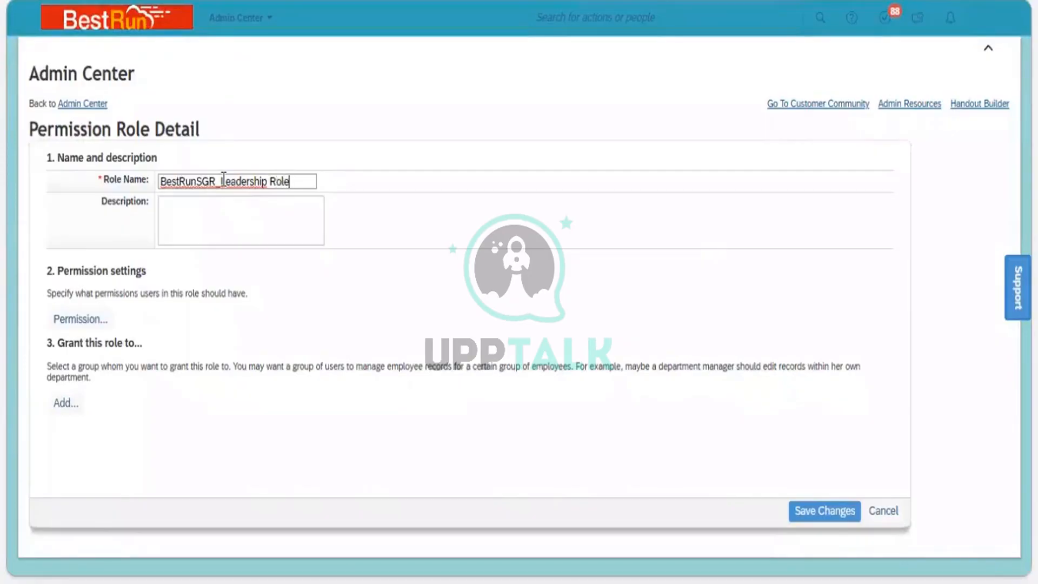
pyautogui.click(212, 208)
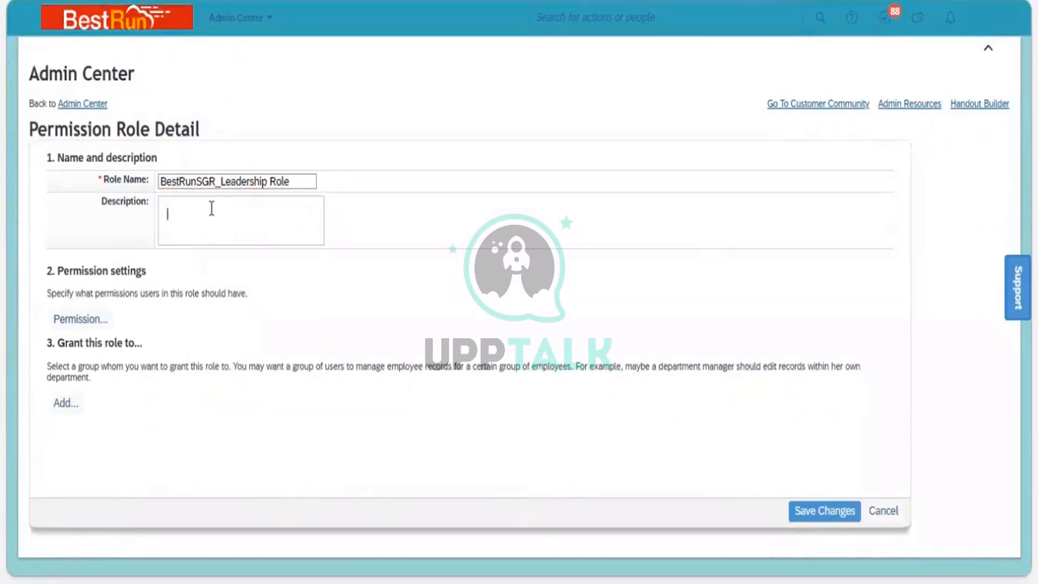
pyautogui.click(305, 175)
pyautogui.tripleClick(305, 175)
pyautogui.hotkey('ctrl', 'c')
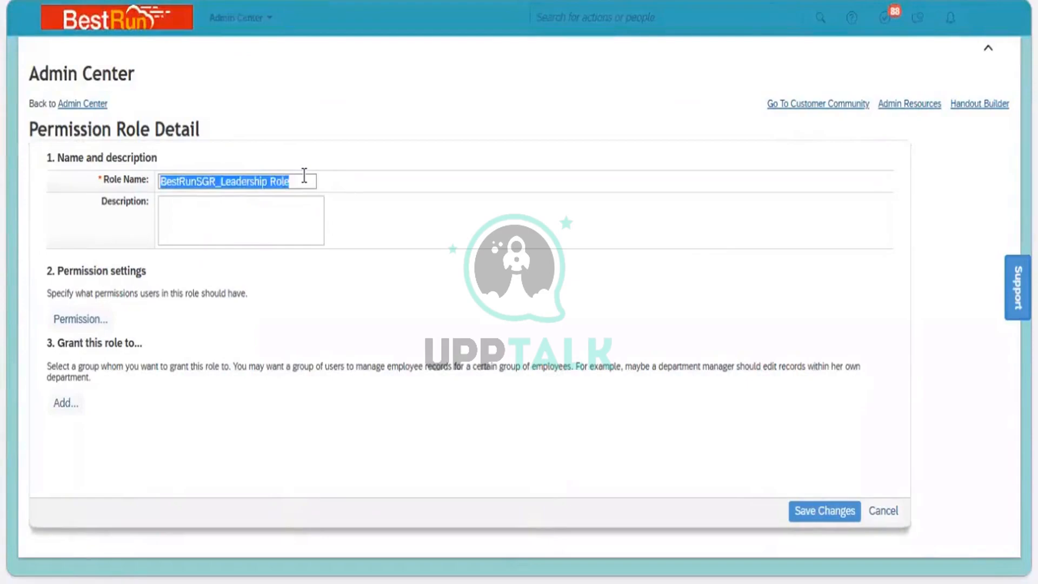
pyautogui.click(248, 225)
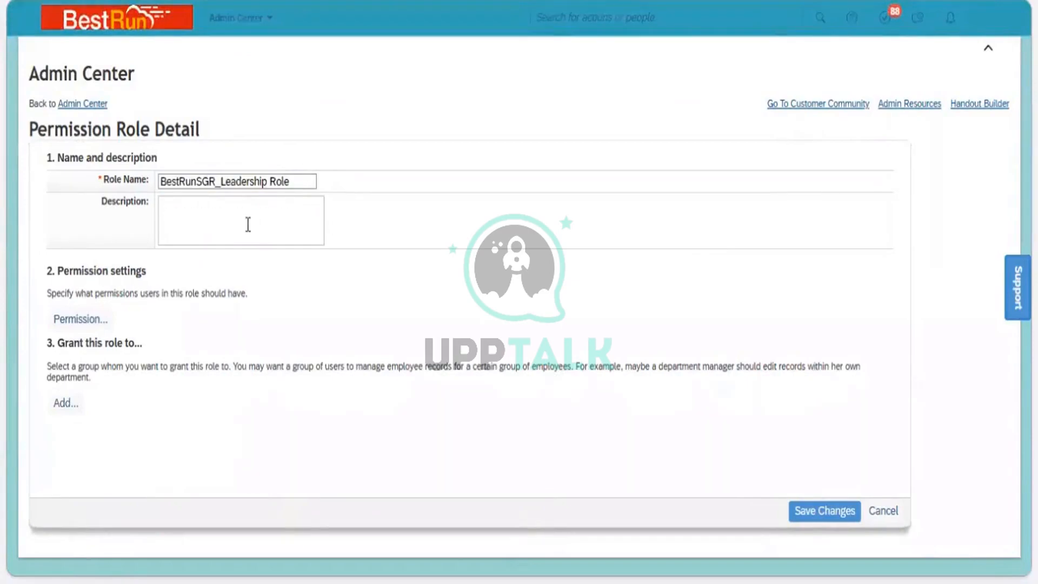
pyautogui.hotkey('ctrl', 'v')
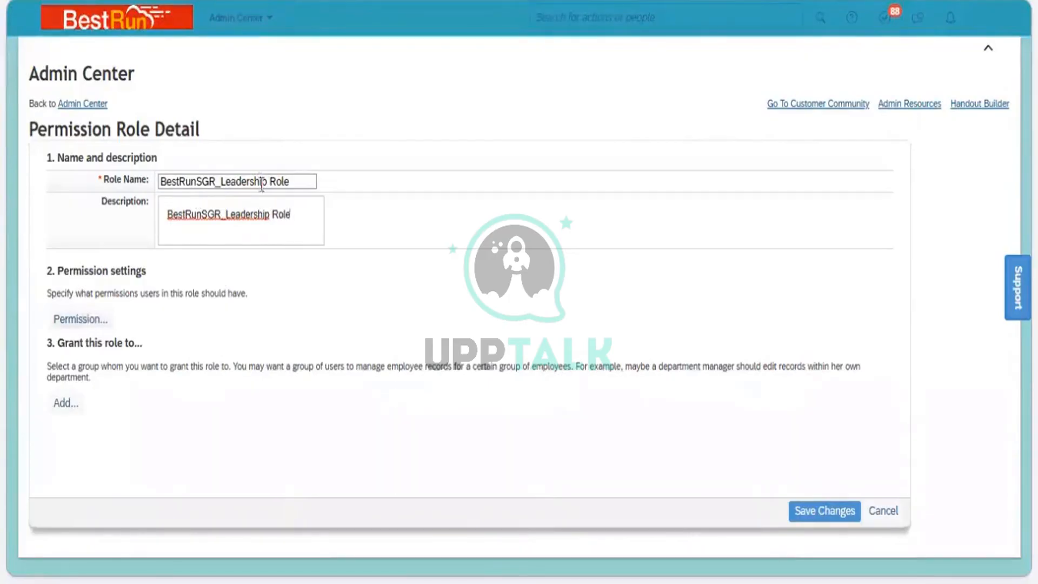
# Step: Open the role's permission settings and grant View on all Employee Profile fields under the Employee Data user permissions
pyautogui.click(81, 320)
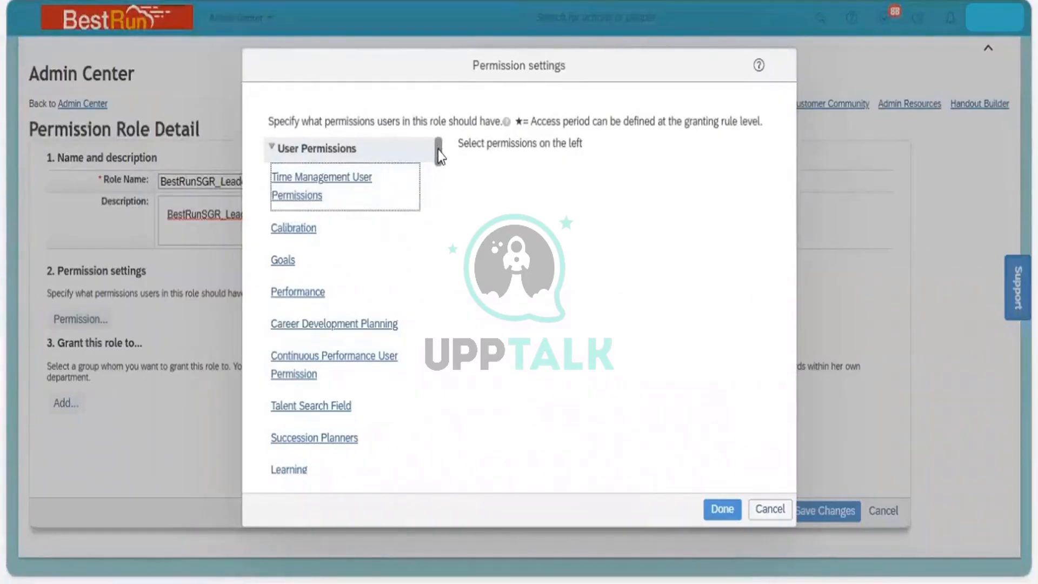
pyautogui.moveTo(438, 150); pyautogui.dragTo(441, 176)
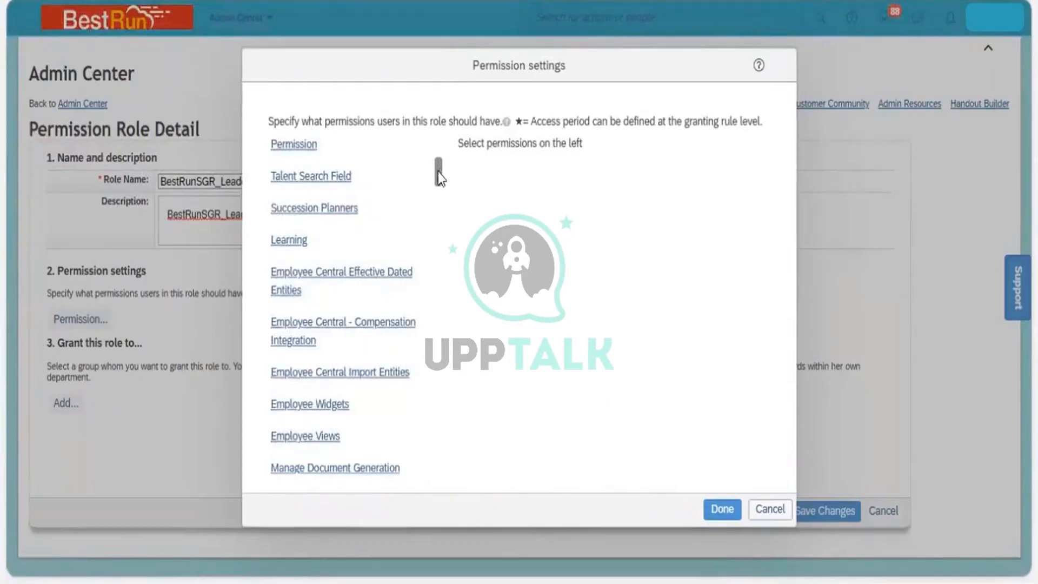
pyautogui.moveTo(440, 176); pyautogui.dragTo(439, 192)
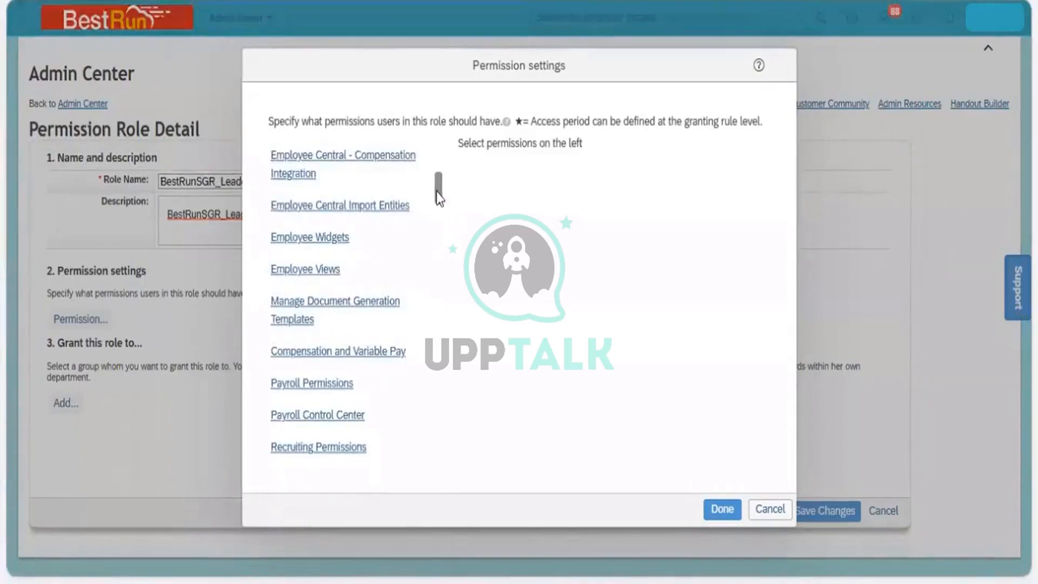
pyautogui.moveTo(436, 191); pyautogui.dragTo(437, 209)
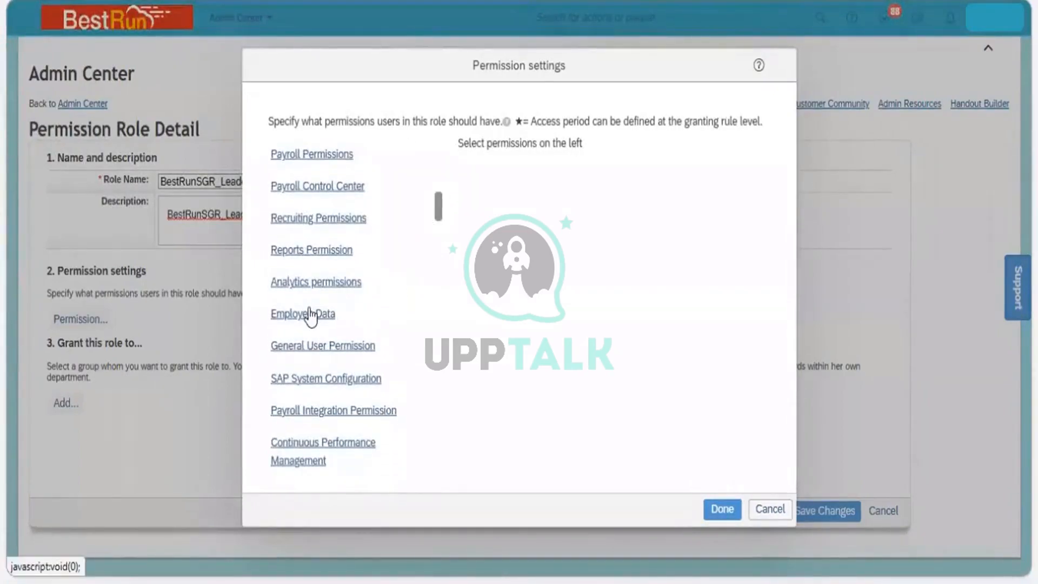
pyautogui.click(310, 316)
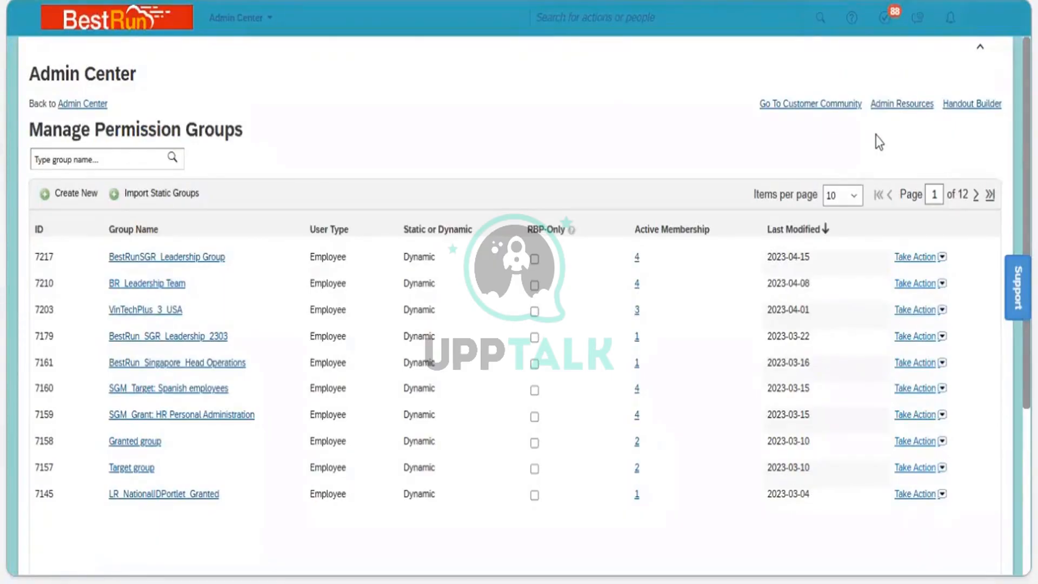
pyautogui.click(988, 34)
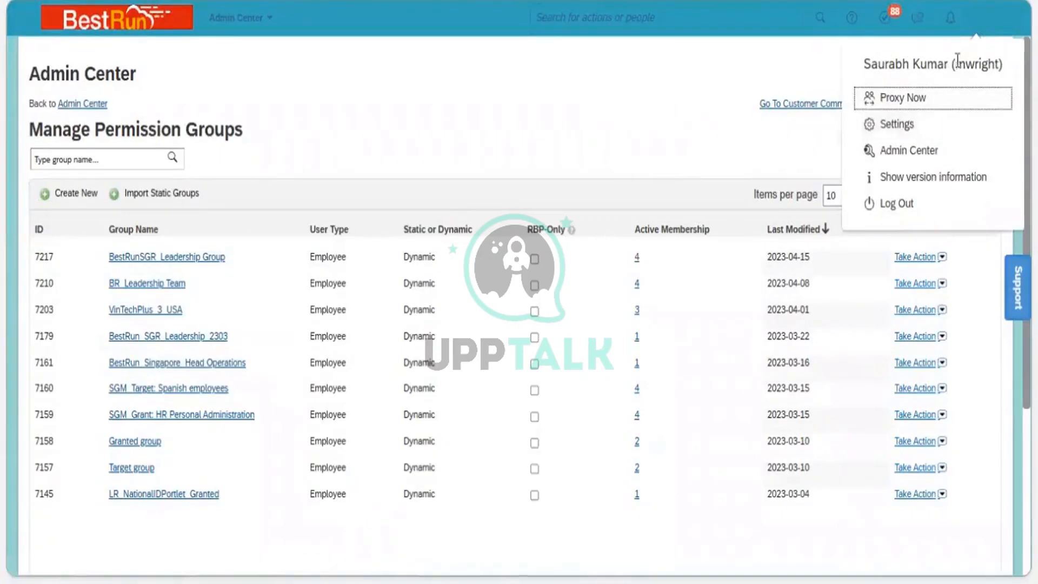
pyautogui.click(623, 141)
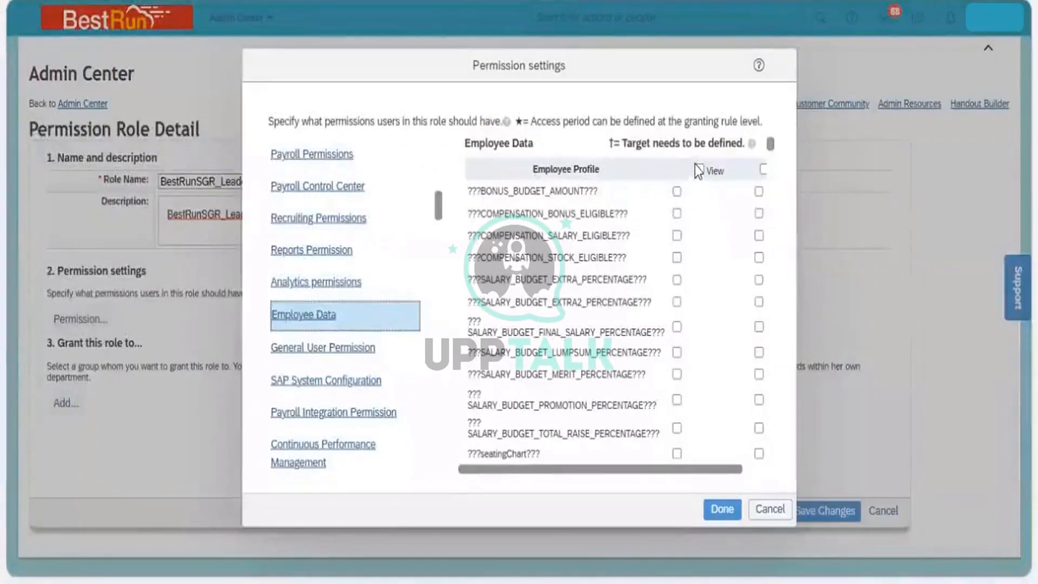
pyautogui.click(699, 170)
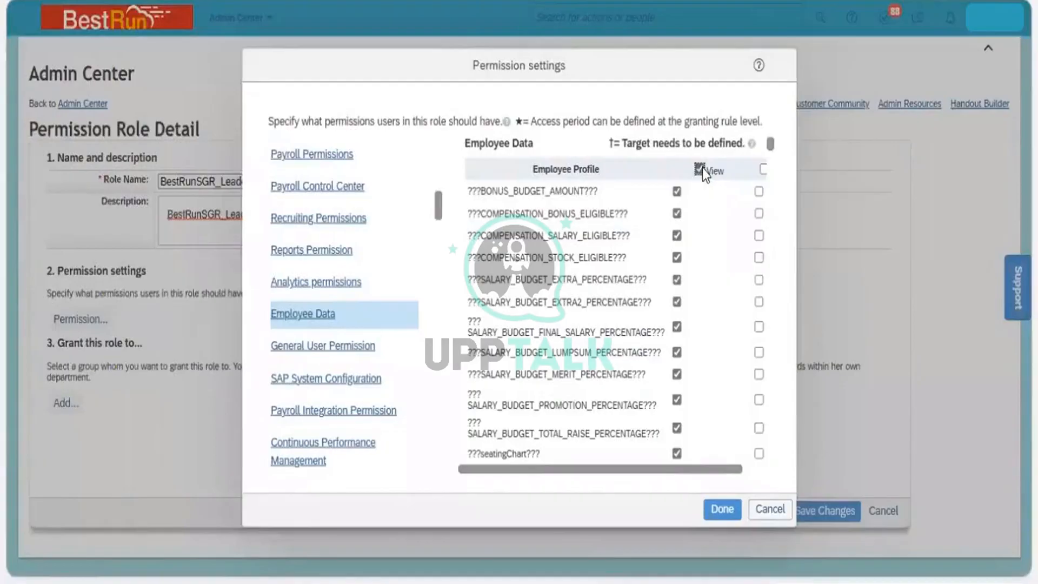
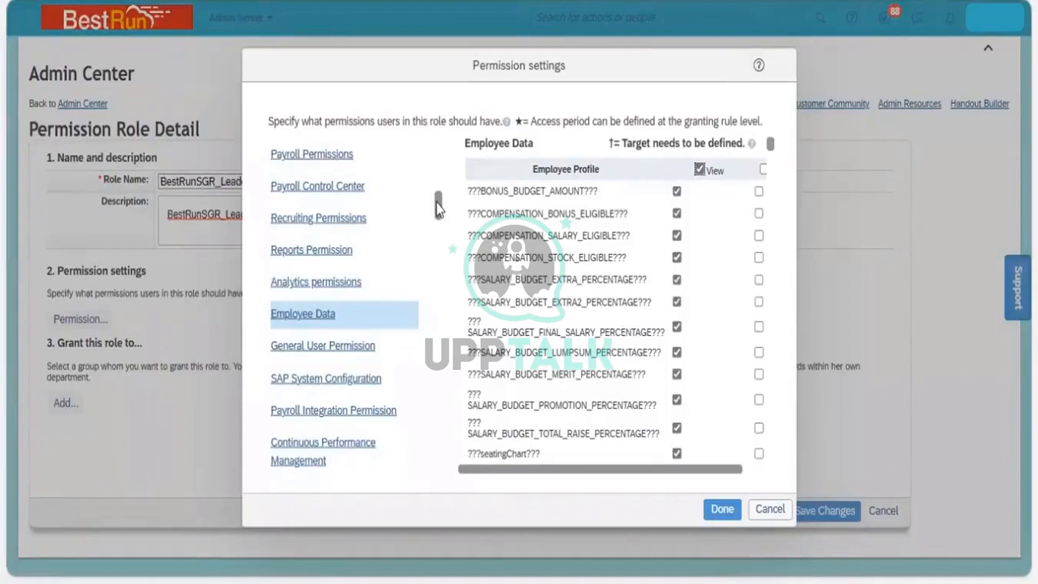
# Step: Grant View Current and View History on all Personal Information fields under Employee Central Effective Dated Entities, and accept the permission settings
pyautogui.moveTo(436, 203); pyautogui.dragTo(436, 186)
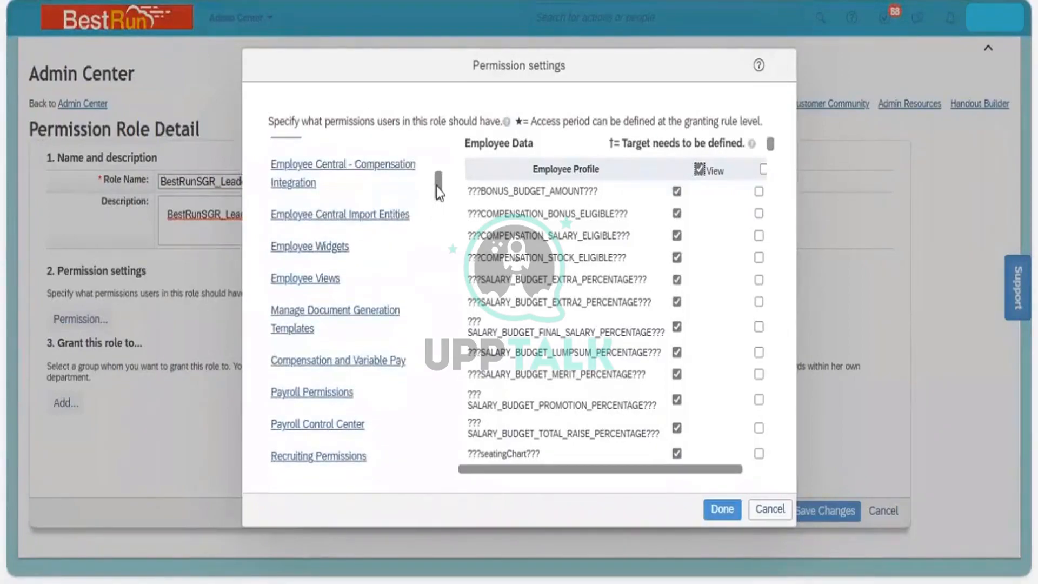
pyautogui.moveTo(436, 186); pyautogui.dragTo(437, 178)
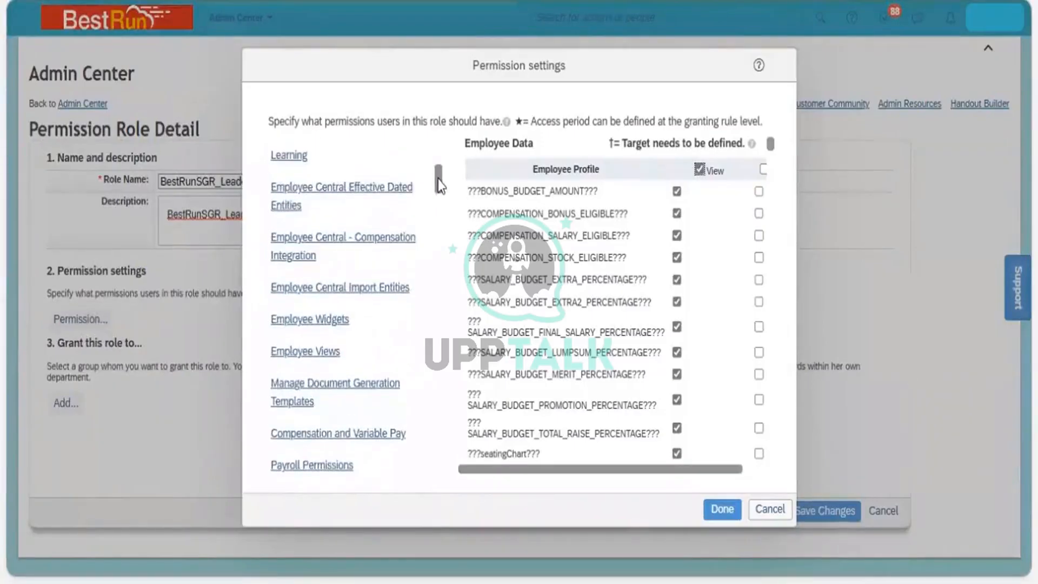
pyautogui.click(366, 197)
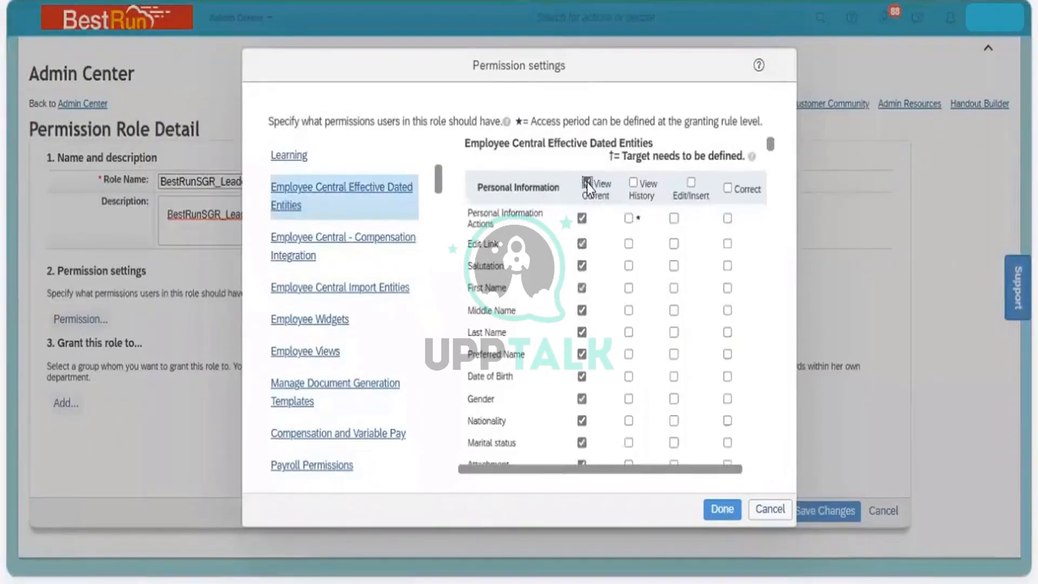
pyautogui.click(587, 183)
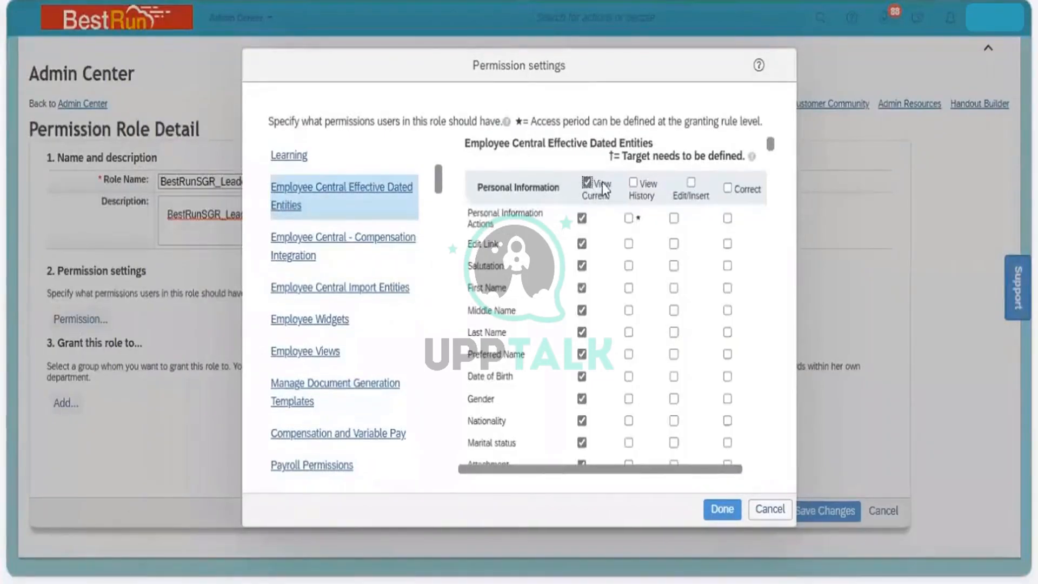
pyautogui.click(633, 181)
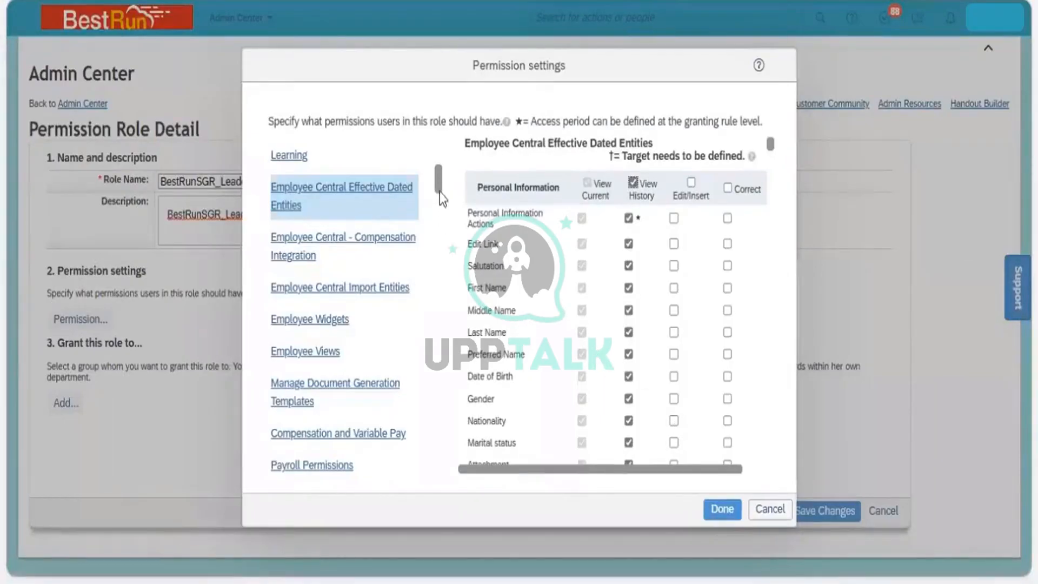
pyautogui.click(714, 511)
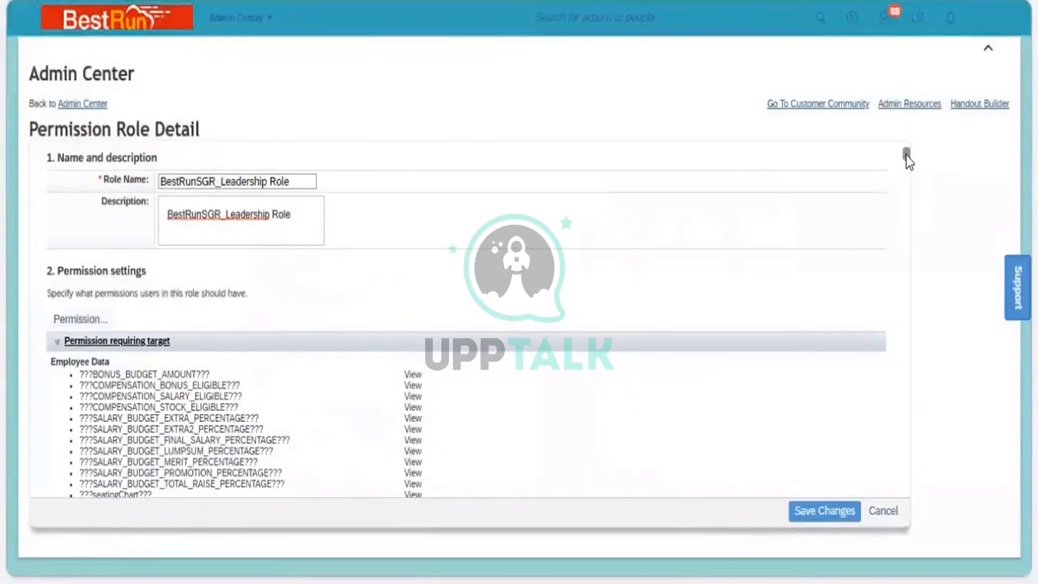
# Step: Add a new grant for the leadership role and set it to be granted to a Permission Group
pyautogui.moveTo(906, 157); pyautogui.dragTo(913, 500)
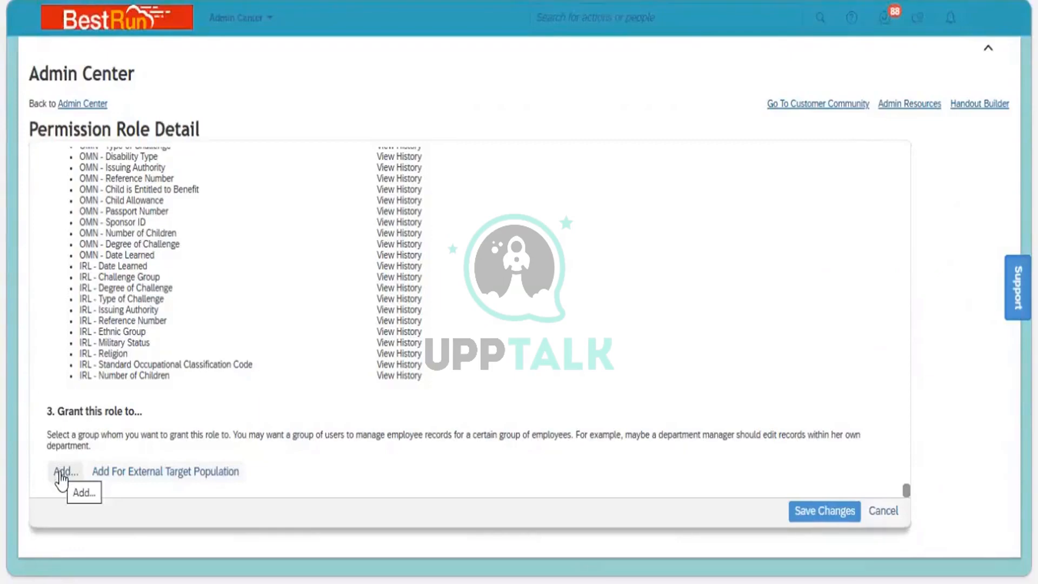
pyautogui.click(61, 477)
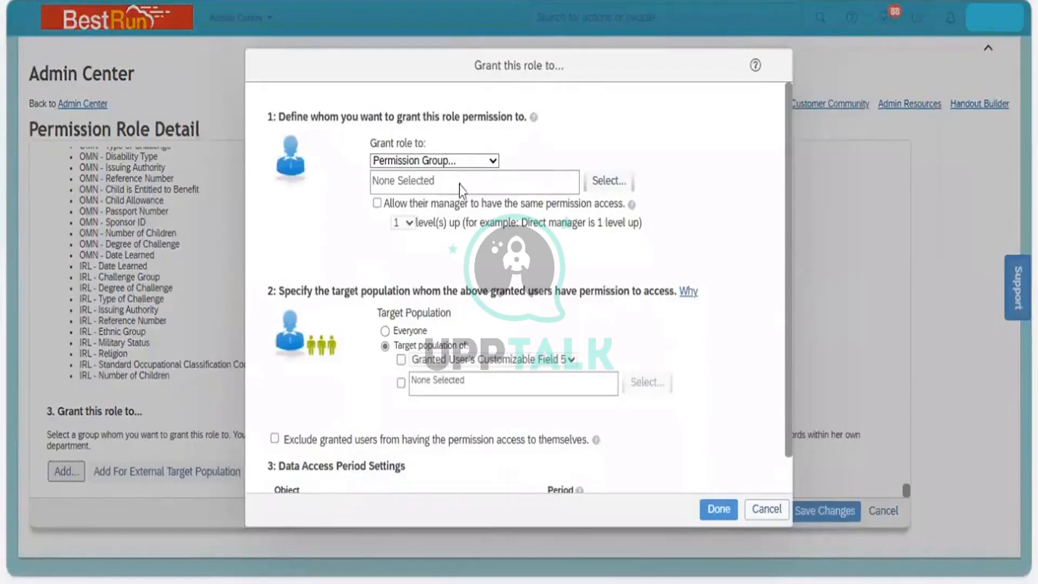
pyautogui.click(493, 161)
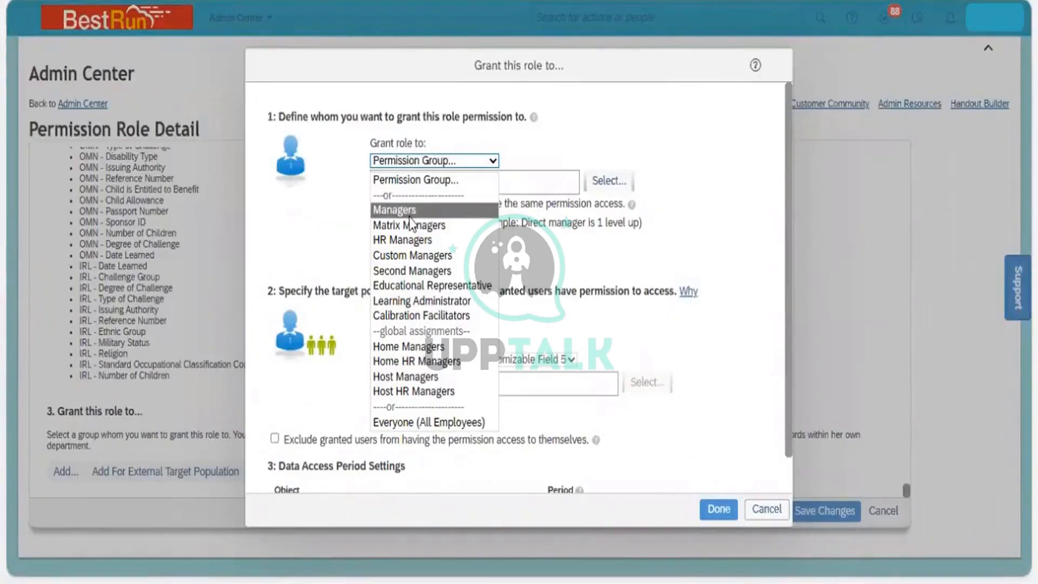
pyautogui.click(419, 182)
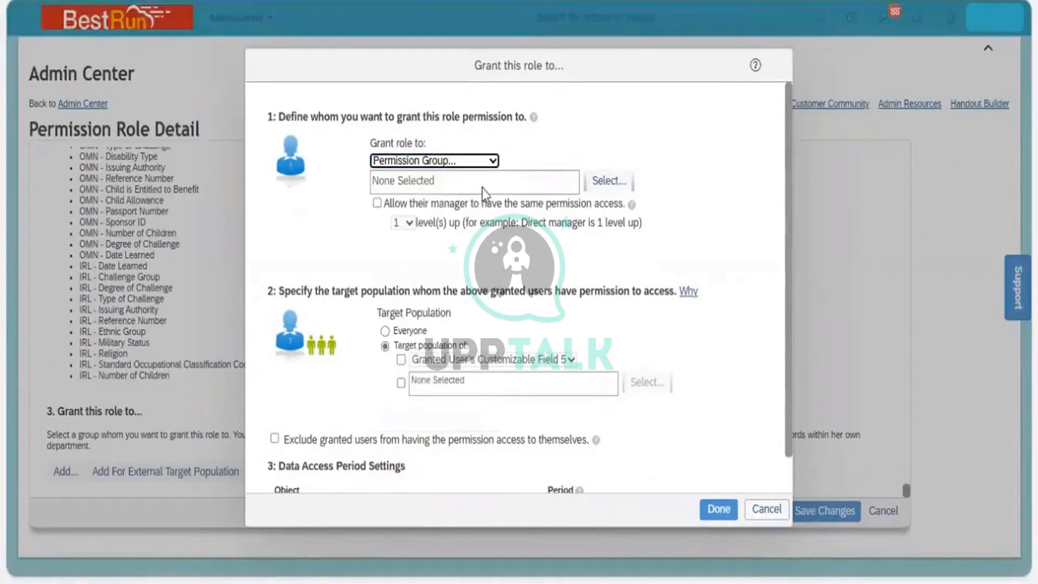
# Step: Search the permission groups for "BestrunSGR" and select BestRunSGR_Leadership Group as the group receiving the role
pyautogui.click(602, 181)
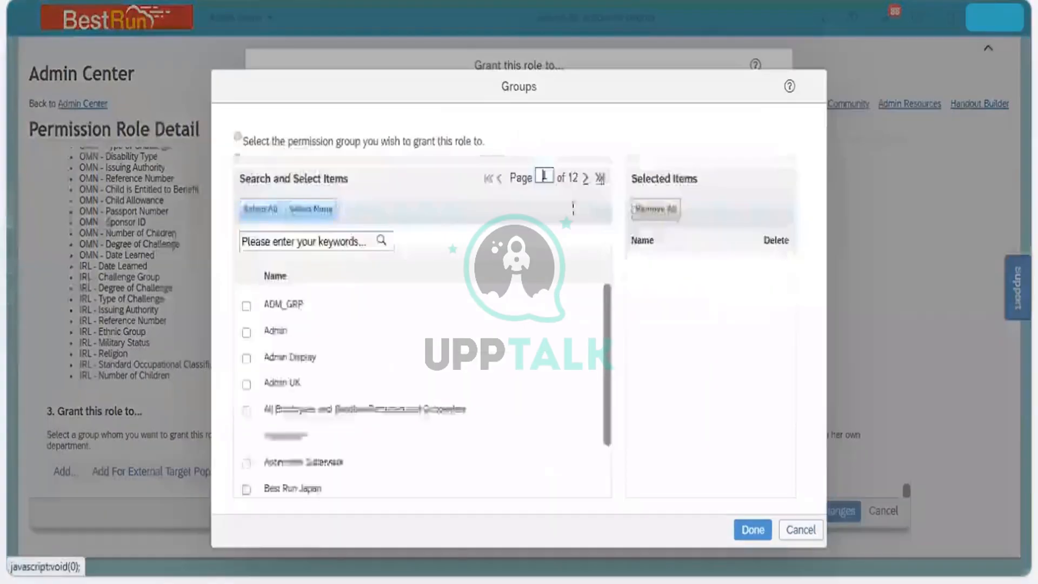
pyautogui.click(348, 240)
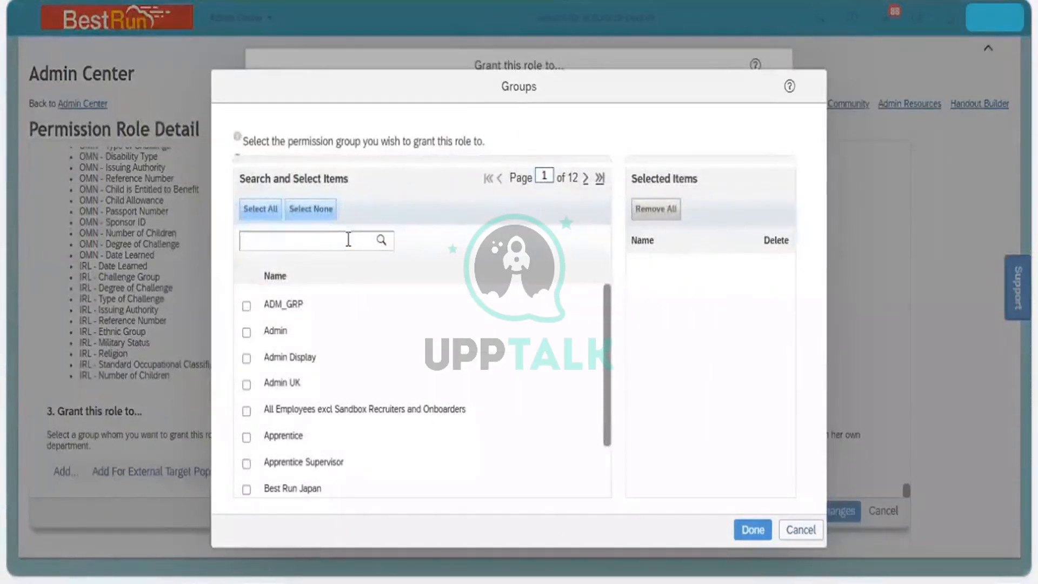
pyautogui.write('Bes')
pyautogui.write('trun')
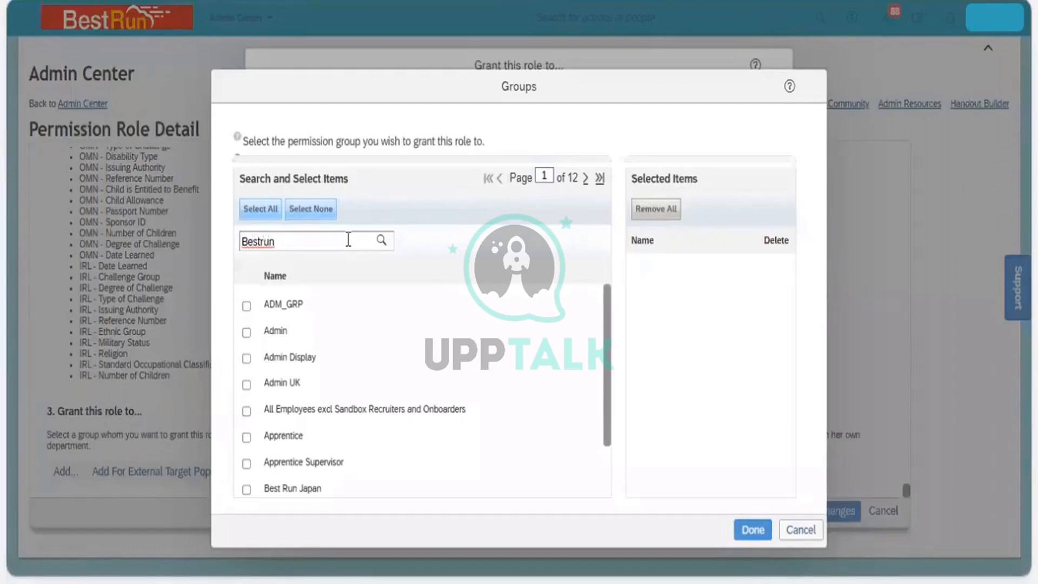
pyautogui.write('SGR')
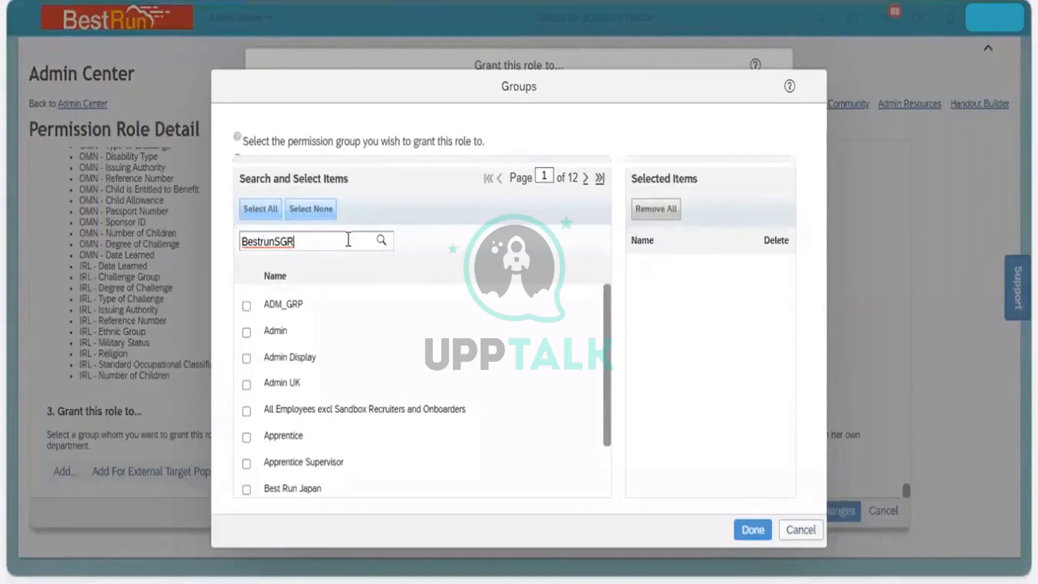
pyautogui.press('Return')
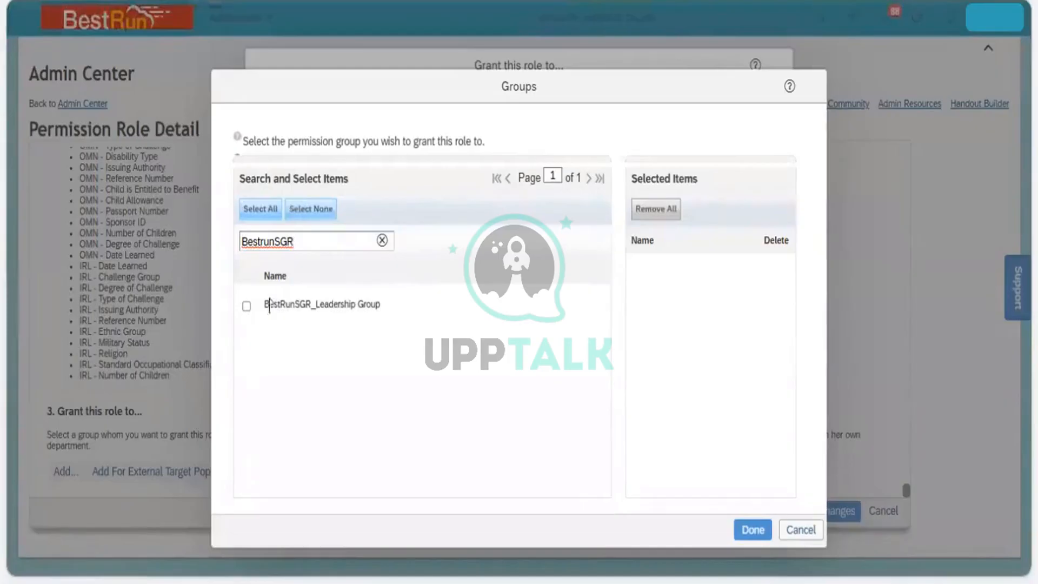
pyautogui.click(247, 308)
pyautogui.click(752, 511)
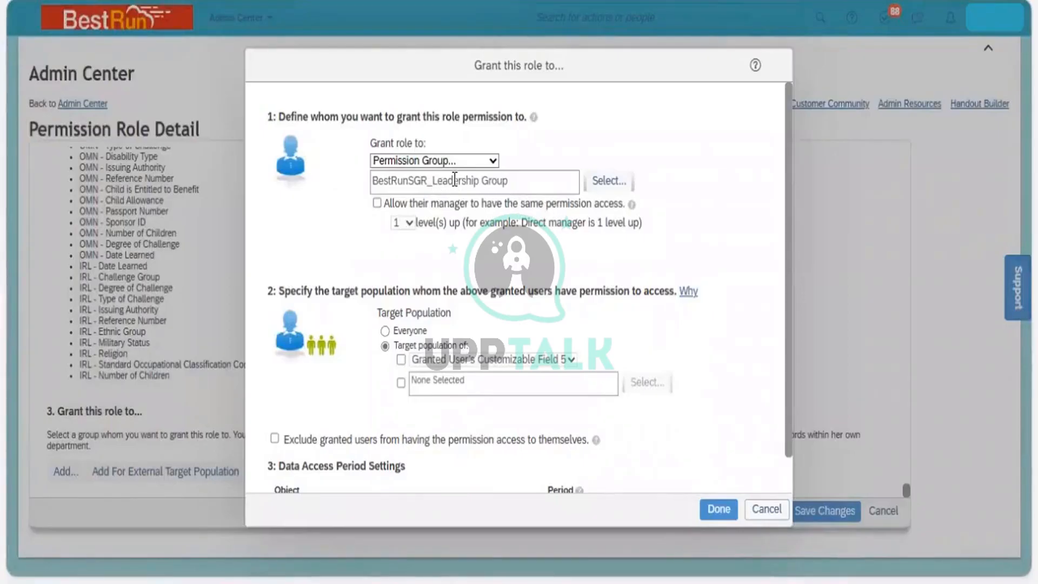
pyautogui.click(378, 204)
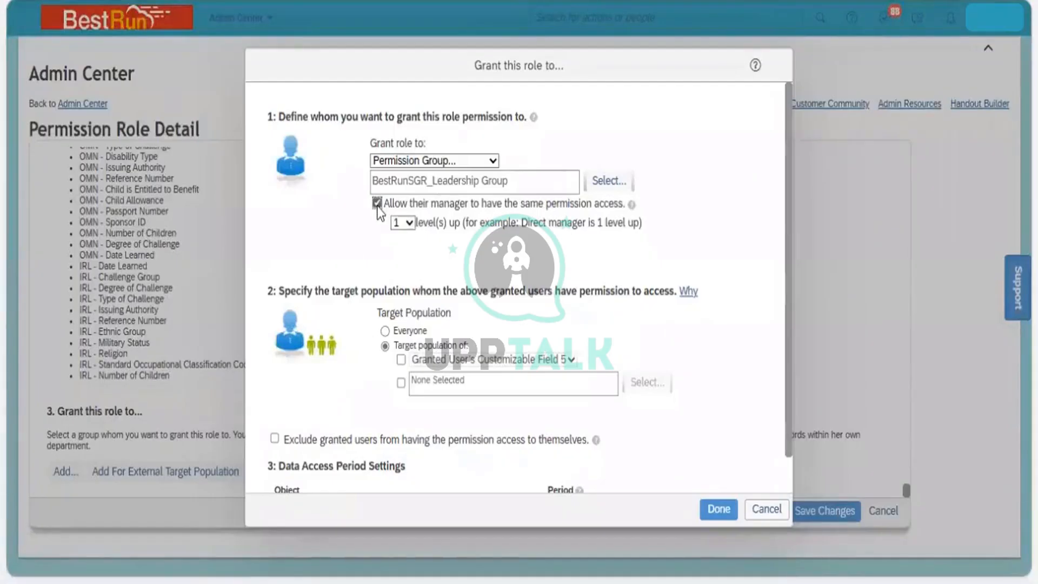
pyautogui.click(407, 223)
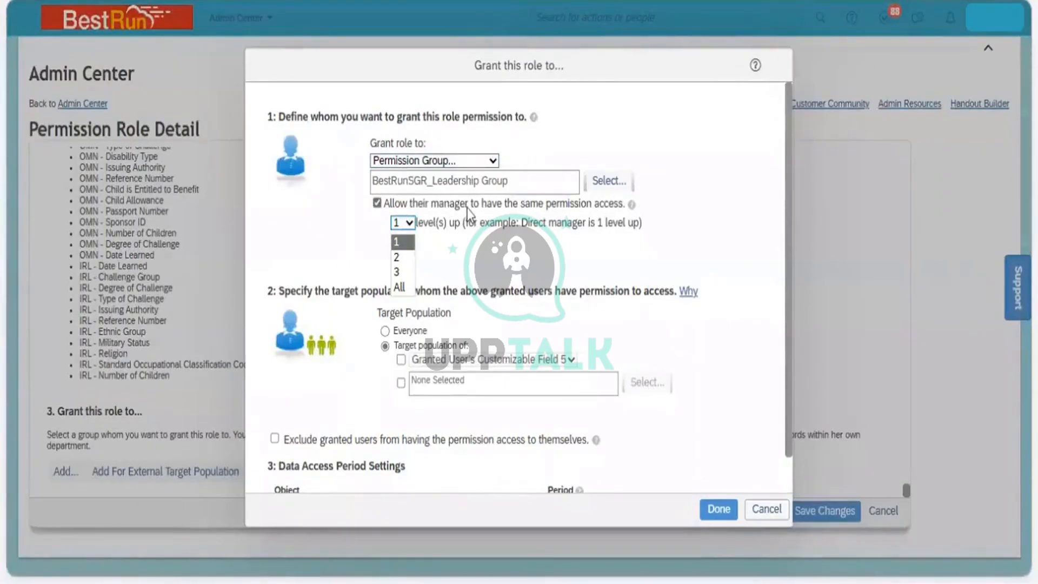
pyautogui.moveTo(533, 119)
pyautogui.click(377, 204)
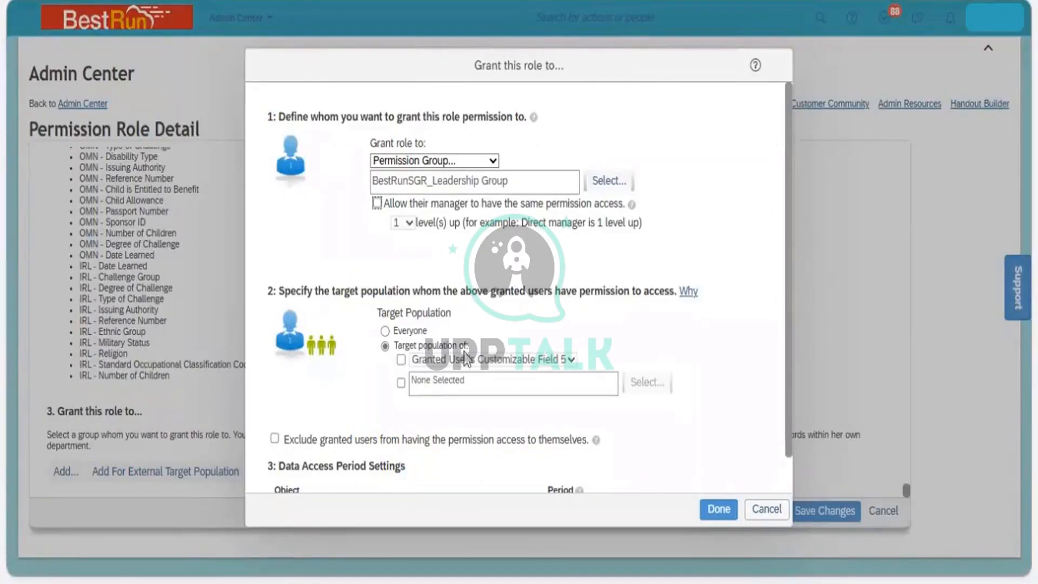
# Step: Set the grant's target population to Everyone and accept the grant
pyautogui.click(402, 360)
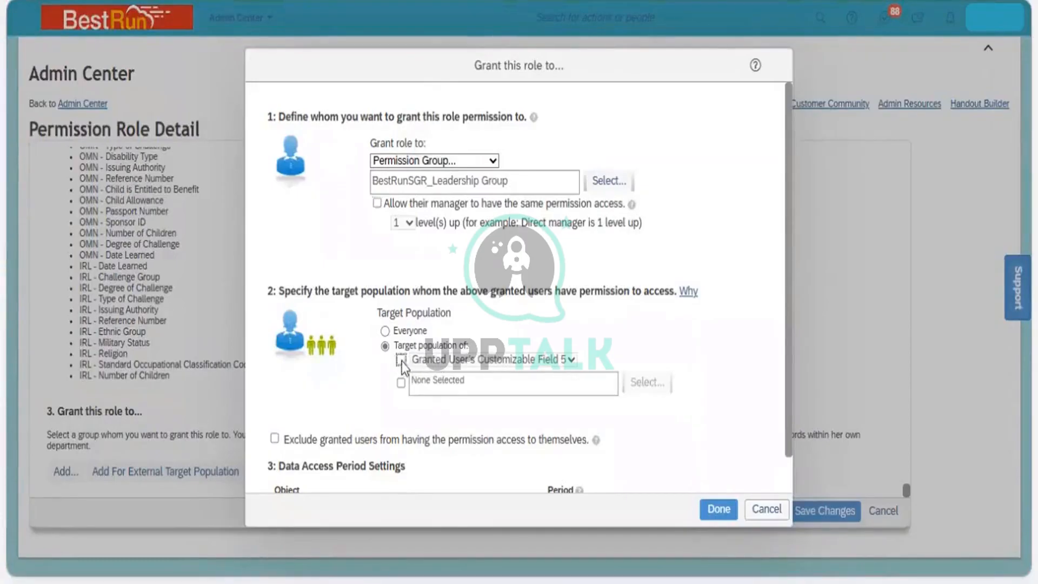
pyautogui.click(549, 368)
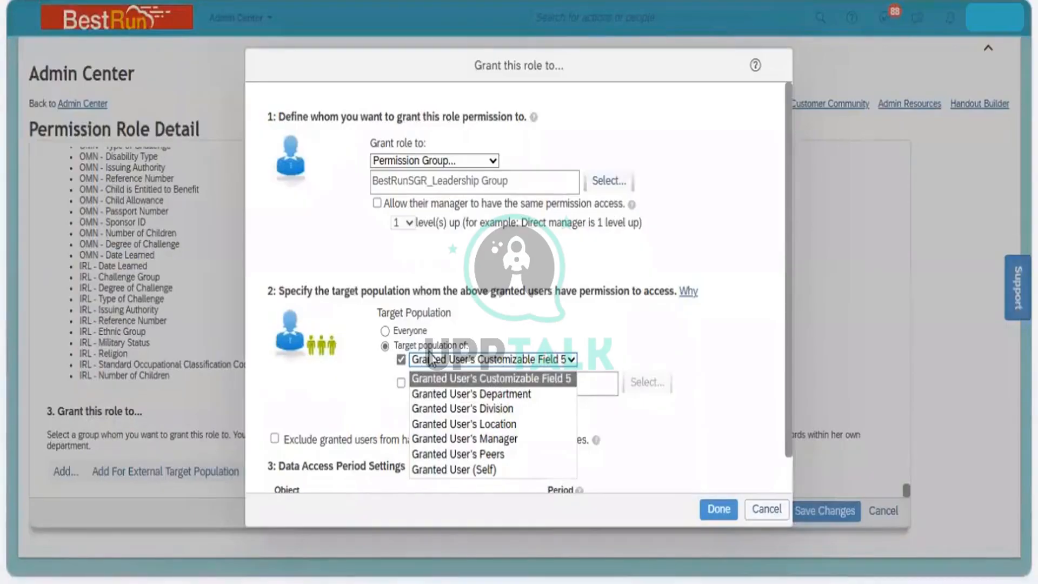
pyautogui.click(385, 339)
pyautogui.click(385, 331)
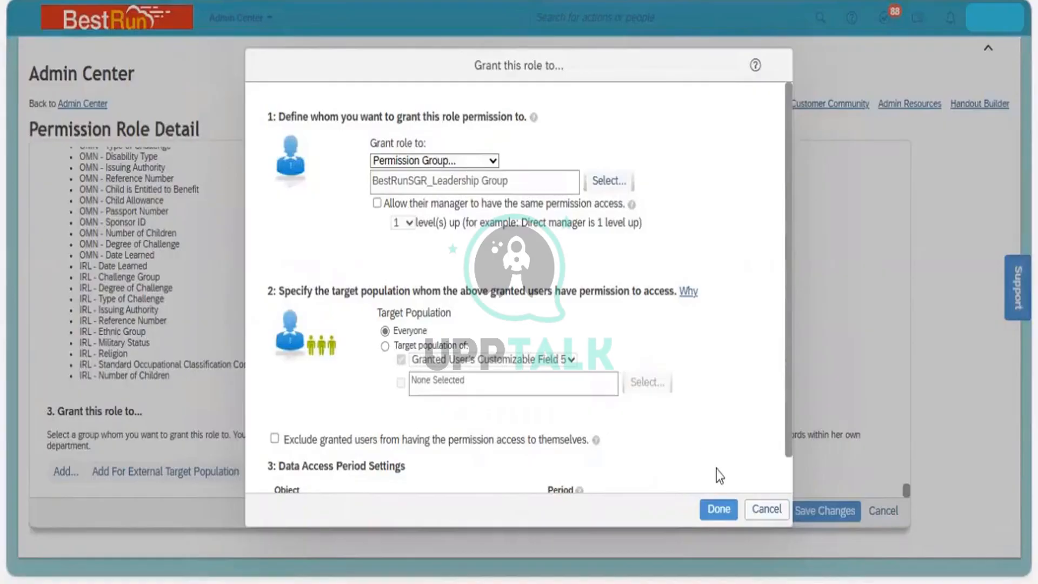
pyautogui.click(710, 509)
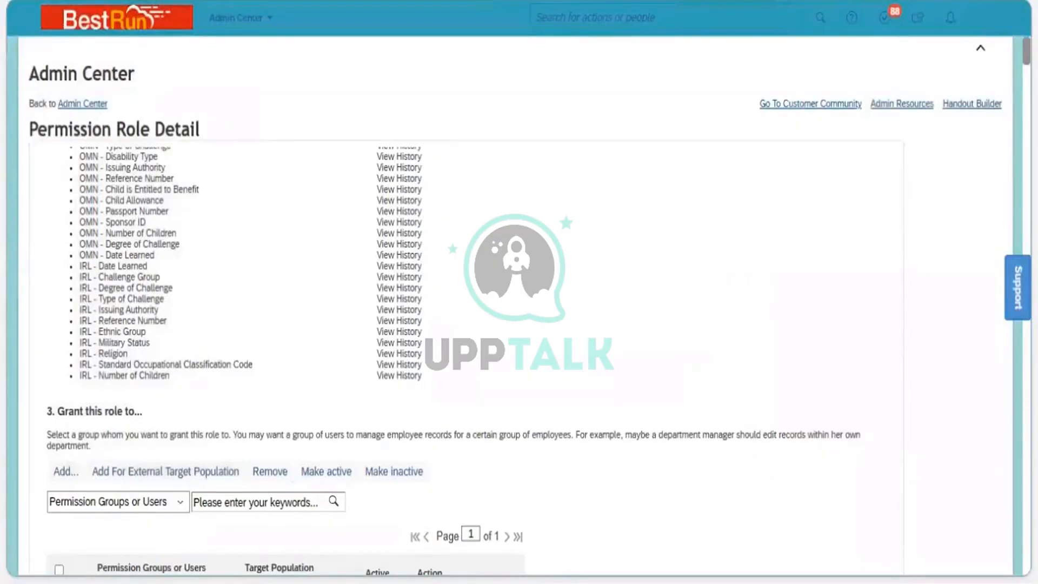
# Step: Review the role's granted group entry, its name and description, and the full list of its permissions
pyautogui.scroll(-2, 519, 309)
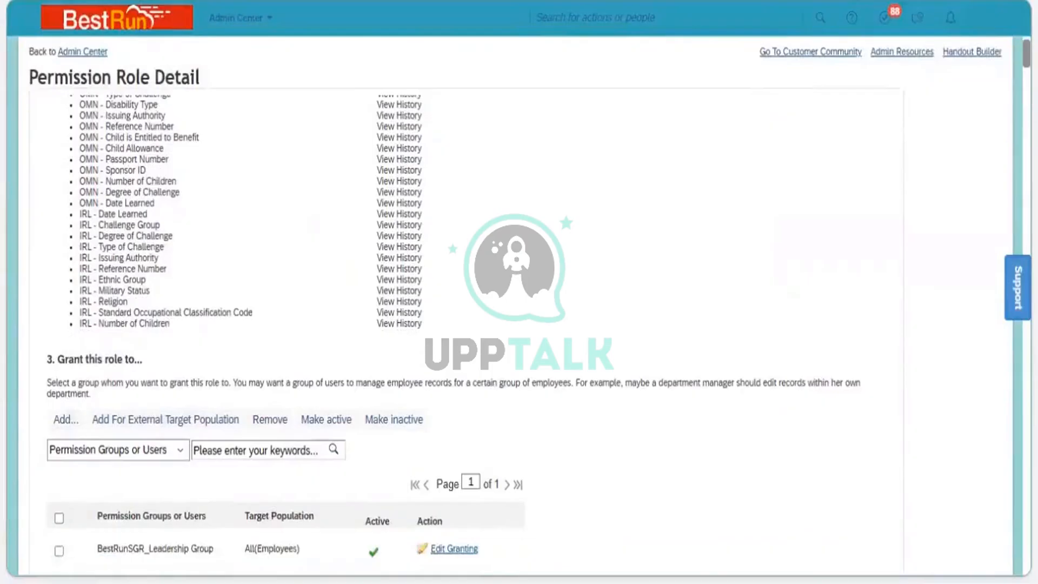
pyautogui.scroll(-4, 519, 308)
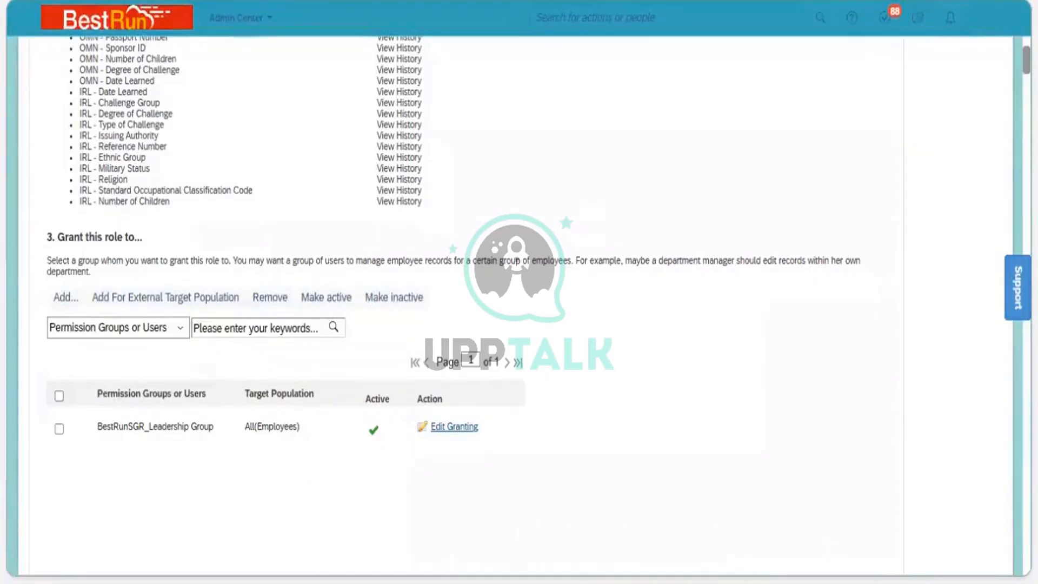
pyautogui.scroll(3, 465, 303)
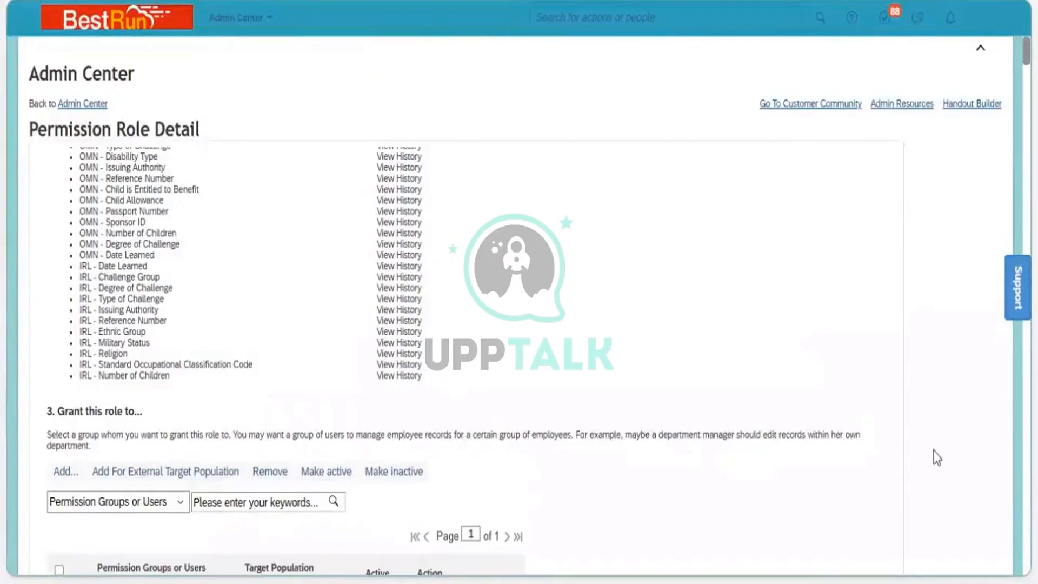
pyautogui.doubleClick(895, 480)
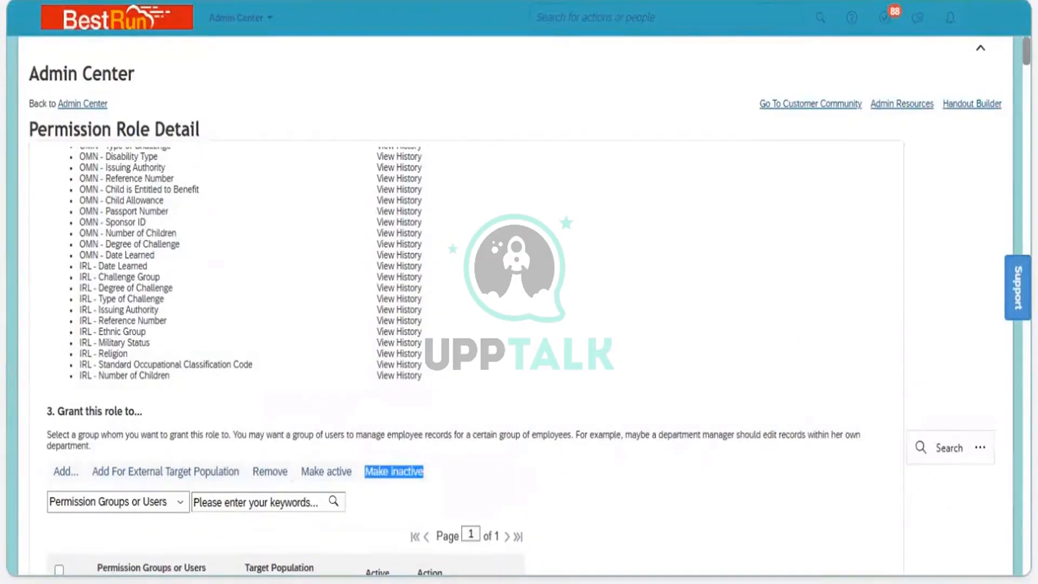
pyautogui.click(1007, 501)
pyautogui.doubleClick(1008, 502)
pyautogui.click(973, 498)
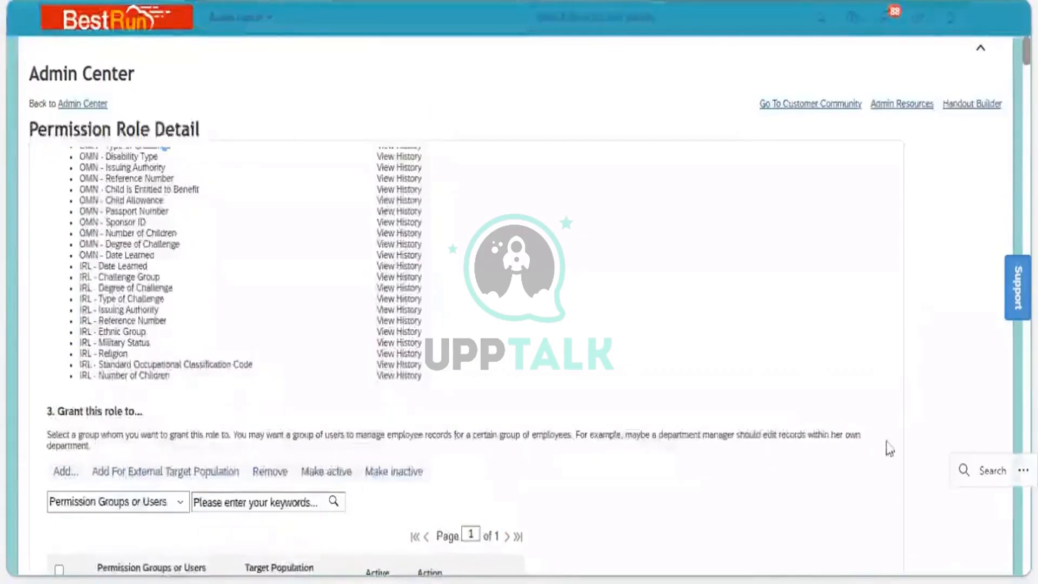
pyautogui.scroll(15, 902, 382)
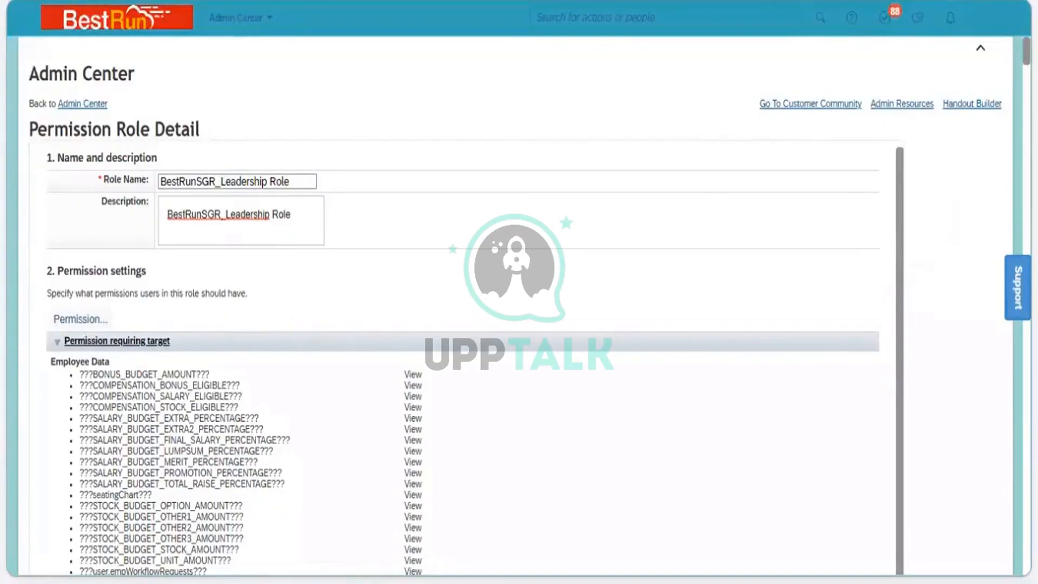
pyautogui.scroll(-20, 516, 311)
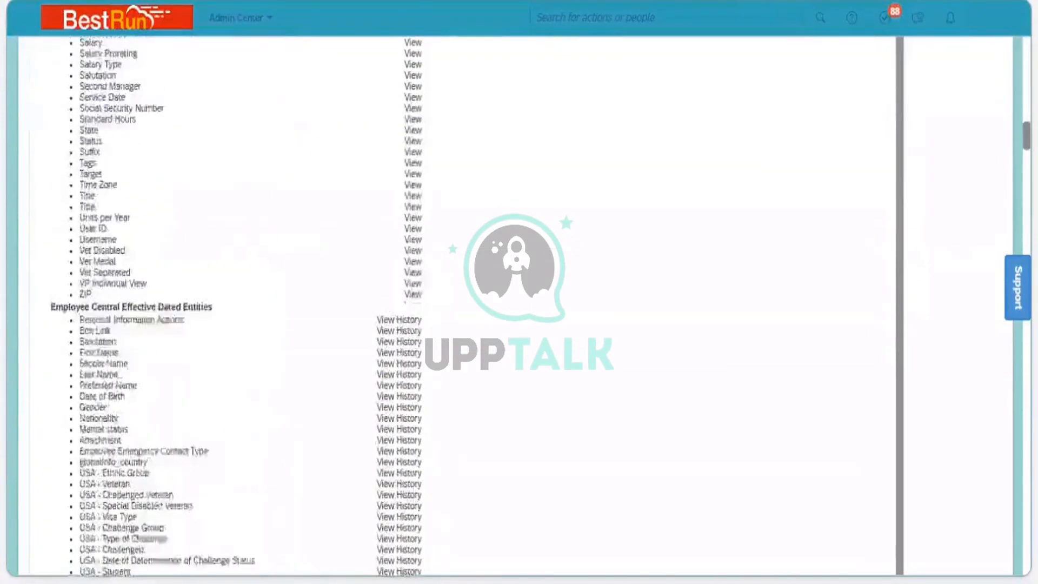
pyautogui.scroll(-20, 516, 305)
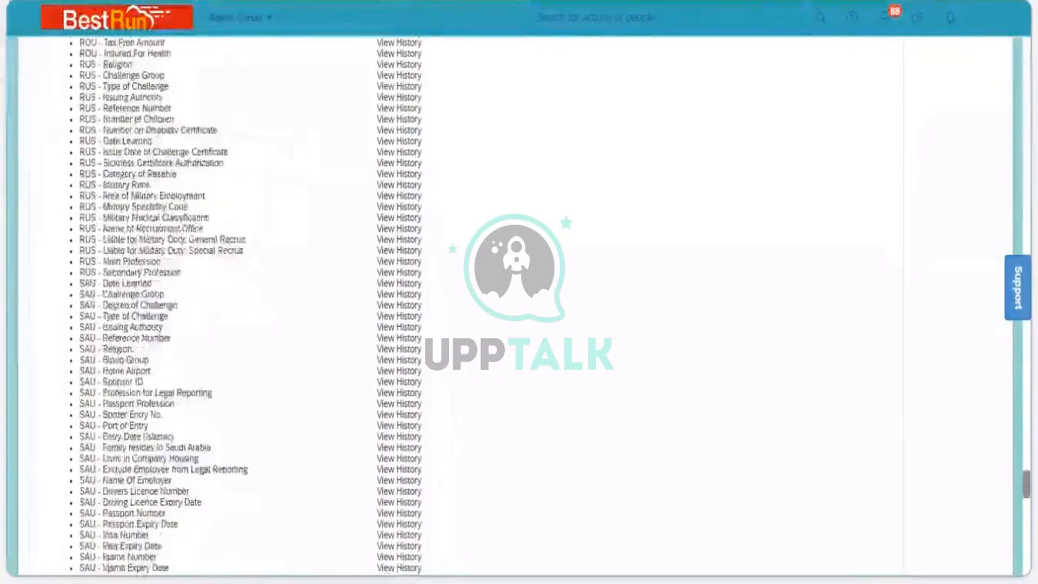
pyautogui.scroll(-10, 973, 412)
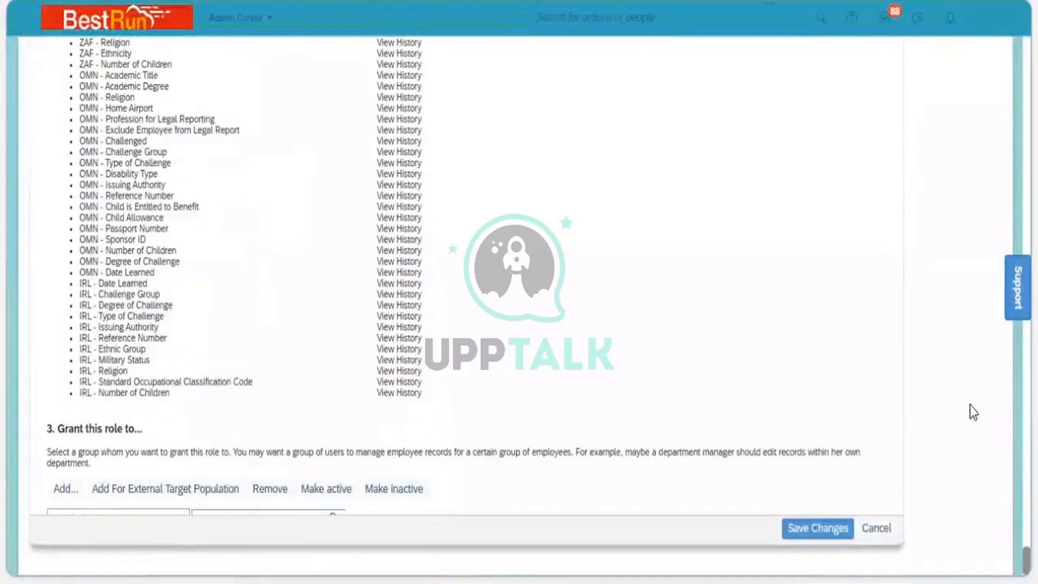
pyautogui.scroll(-10, 901, 417)
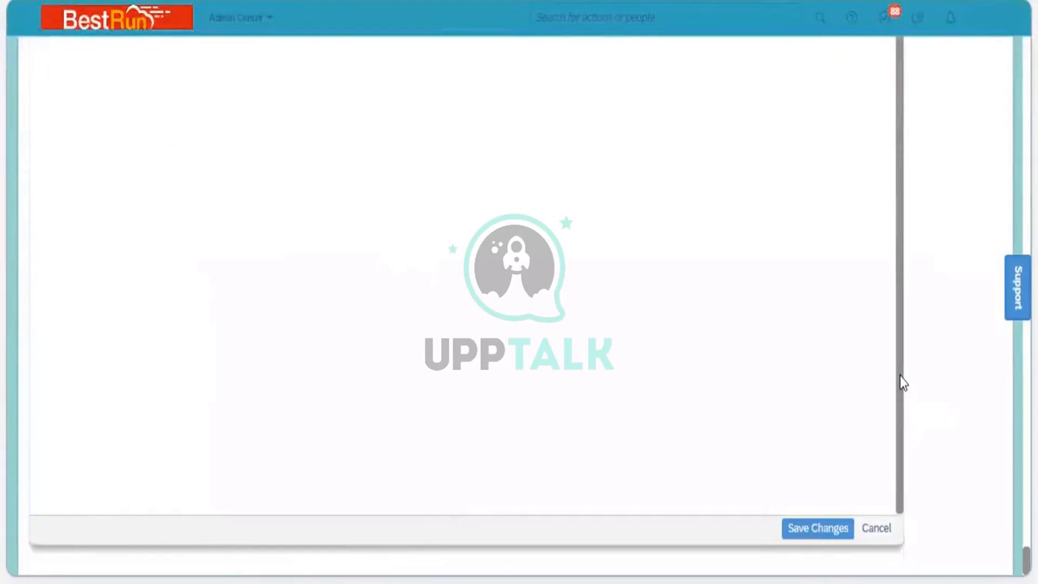
pyautogui.moveTo(899, 376); pyautogui.dragTo(904, 108)
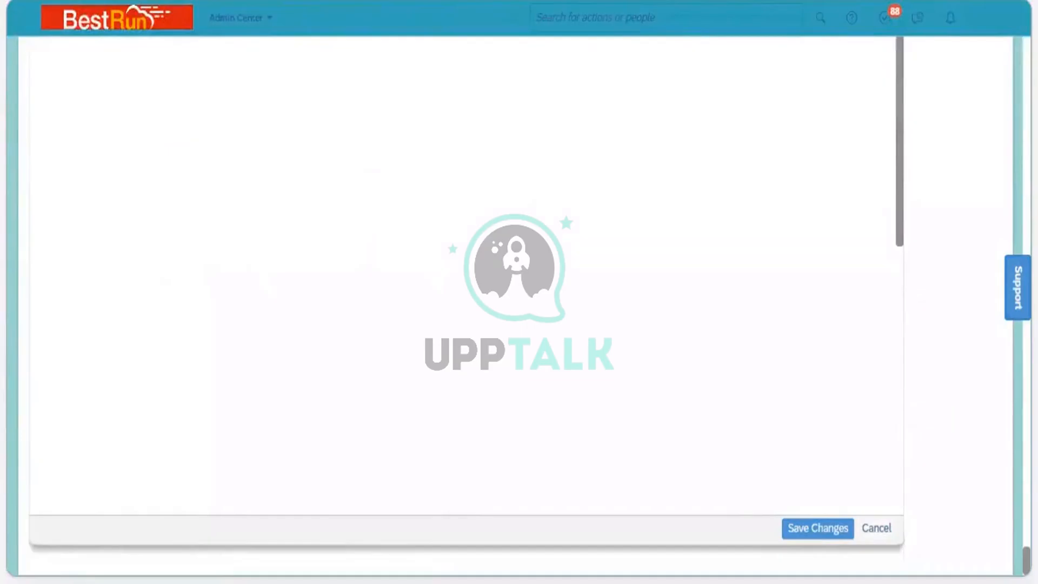
# Step: Check the granted group entry once more and save the changes to the permission role
pyautogui.moveTo(1027, 560); pyautogui.dragTo(1027, 76)
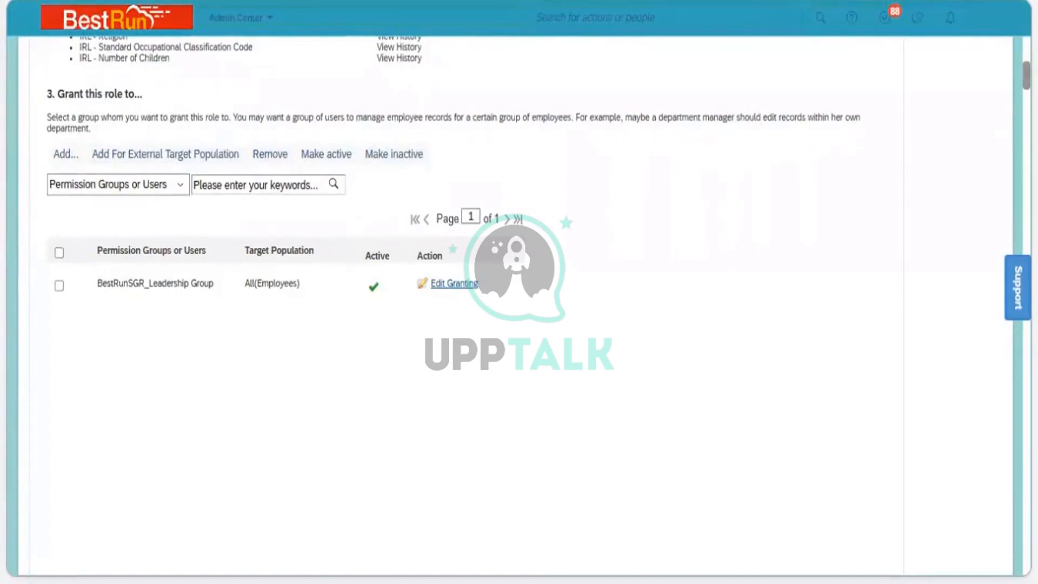
pyautogui.moveTo(1026, 75); pyautogui.dragTo(1026, 559)
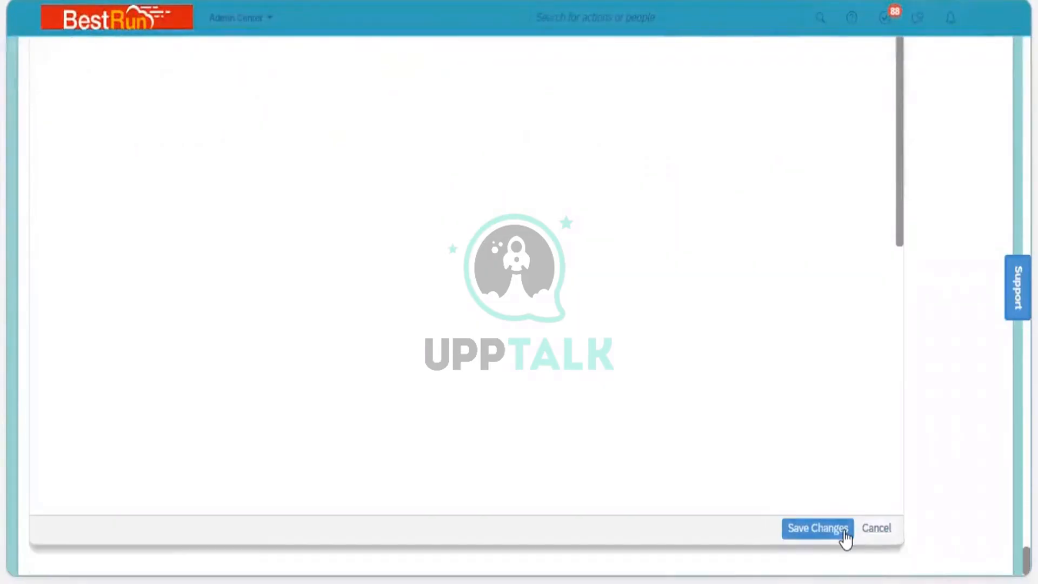
pyautogui.click(817, 528)
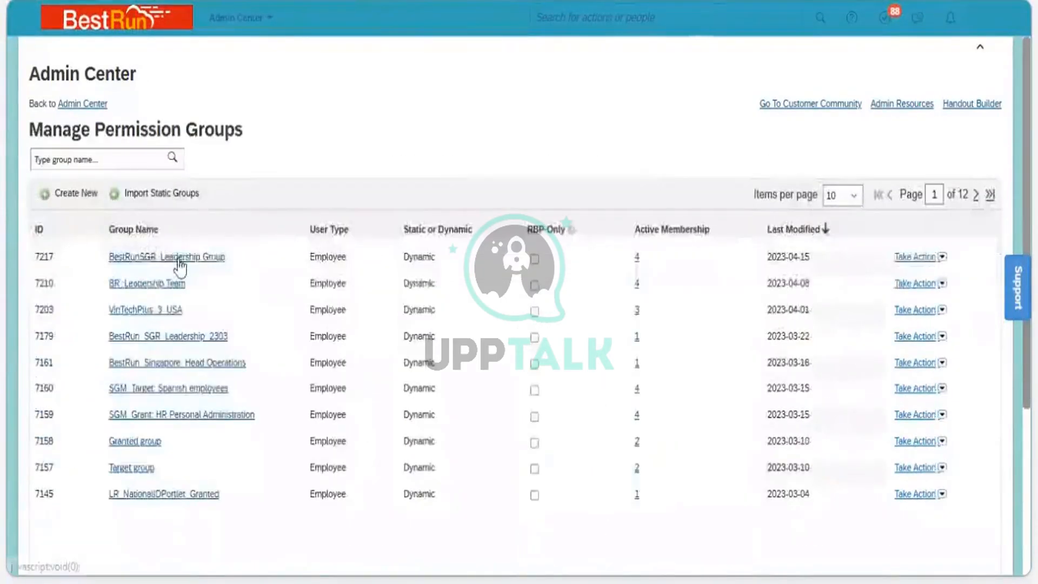
# Step: Open BestRunSGR_Leadership Group in Manage Permission Groups and check its definition and granted permission roles
pyautogui.click(179, 259)
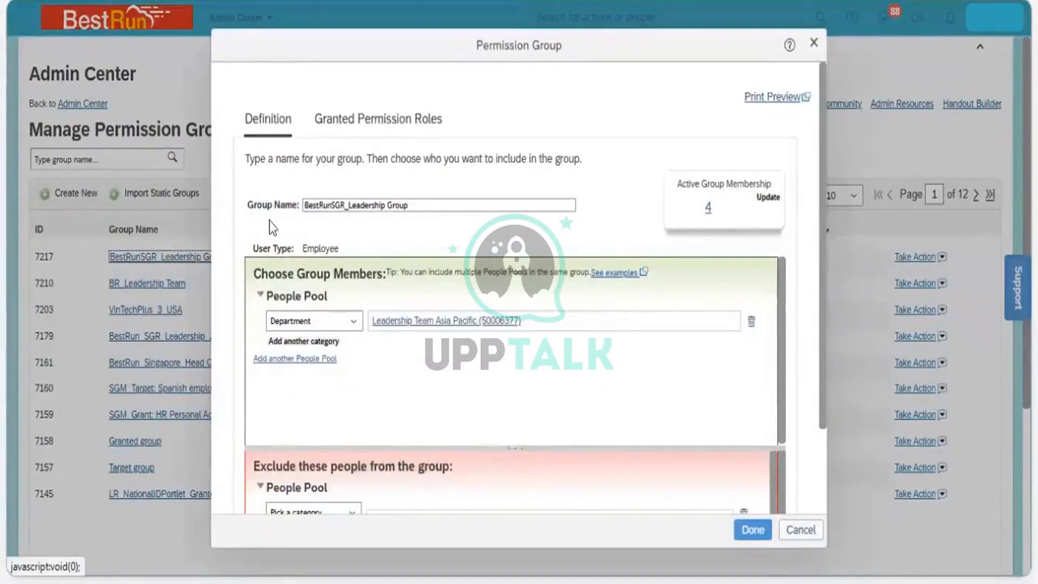
pyautogui.click(379, 119)
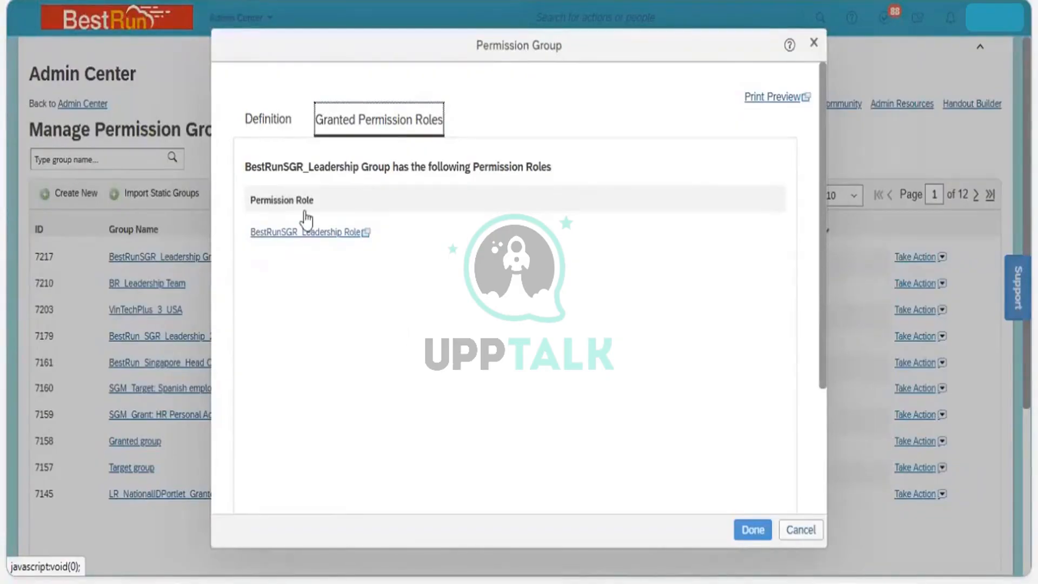
pyautogui.click(280, 128)
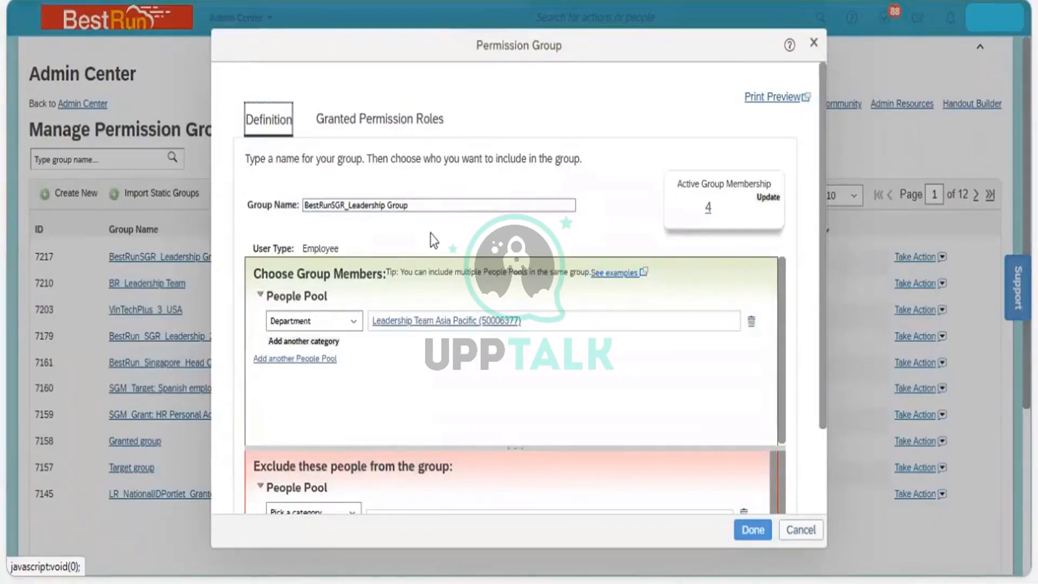
pyautogui.click(405, 133)
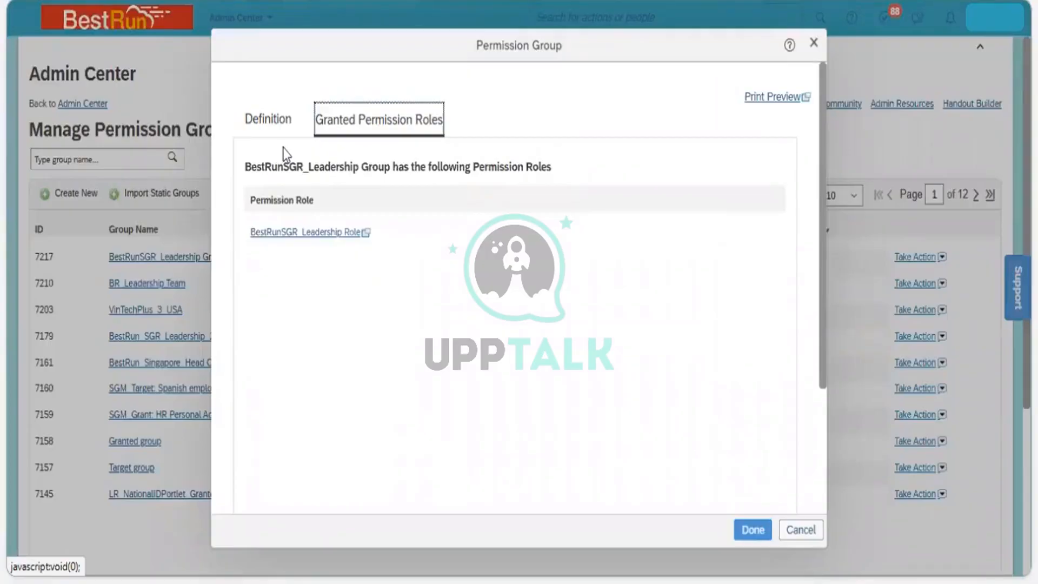
# Step: Close the permission group details, switch to the Excel training notes, and review the granted population, role and target population table
pyautogui.click(814, 43)
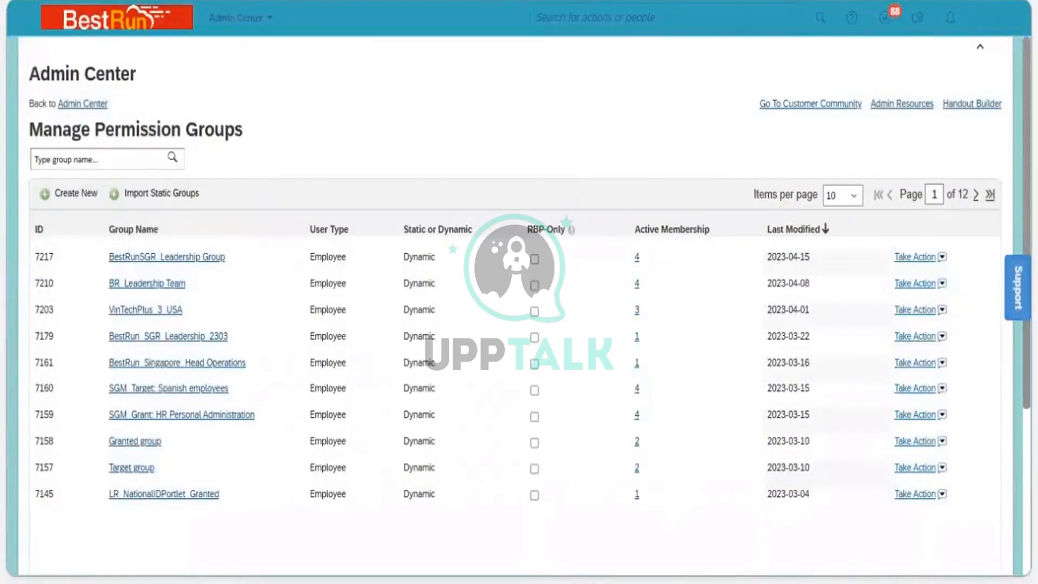
pyautogui.hotkey('alt', 'Tab')
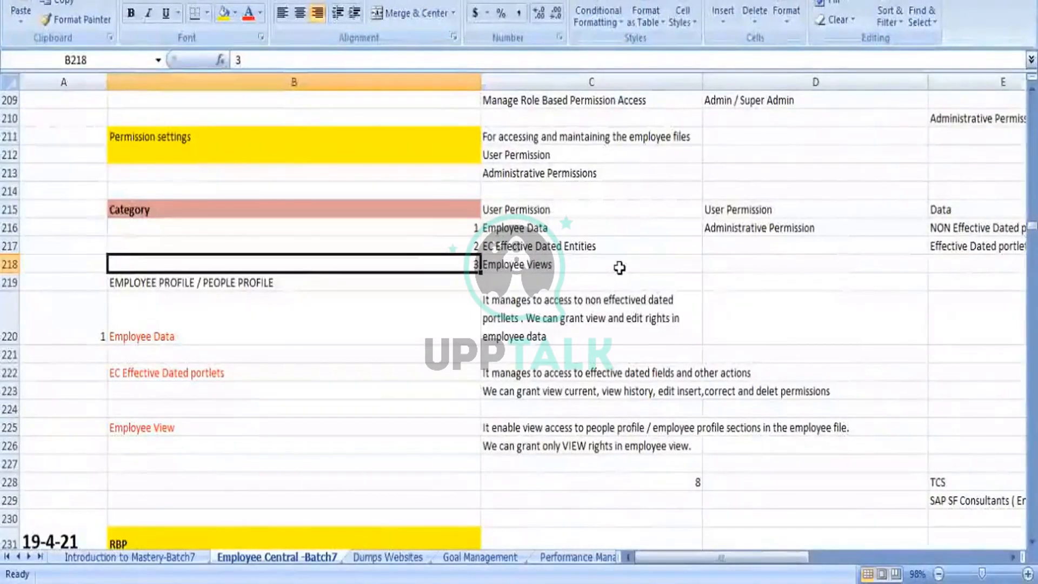
pyautogui.press('Up')
pyautogui.press('Up')
pyautogui.press('Up')
pyautogui.press('Up')
pyautogui.press('Up')
pyautogui.press('Up')
pyautogui.press('Up')
pyautogui.press('Up')
pyautogui.press('Up')
pyautogui.press('Up')
pyautogui.press('Up')
pyautogui.press('Up')
pyautogui.press('Up')
pyautogui.press('Up')
pyautogui.press('Up')
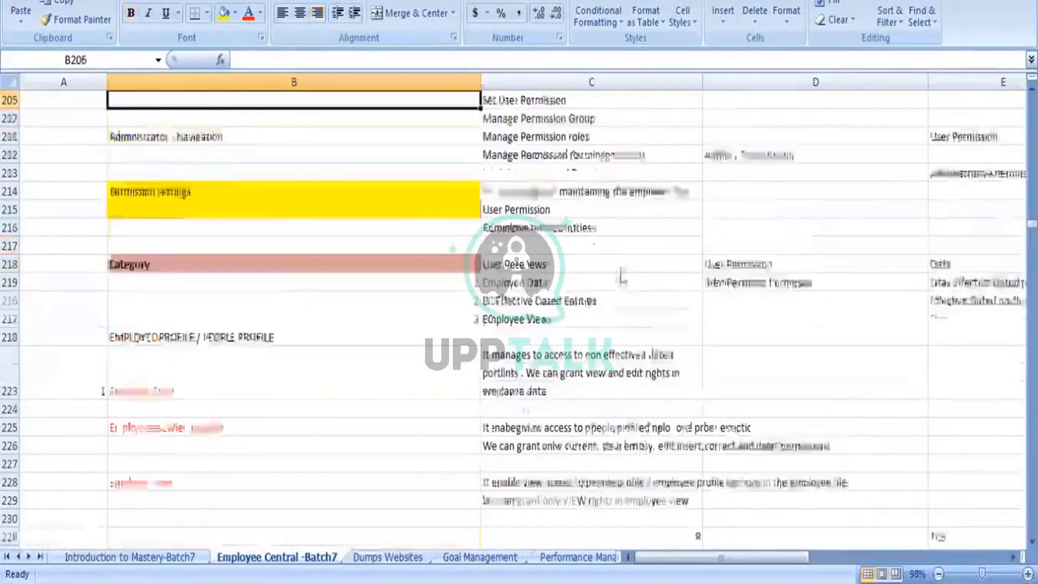
pyautogui.press('Up')
pyautogui.press('Up')
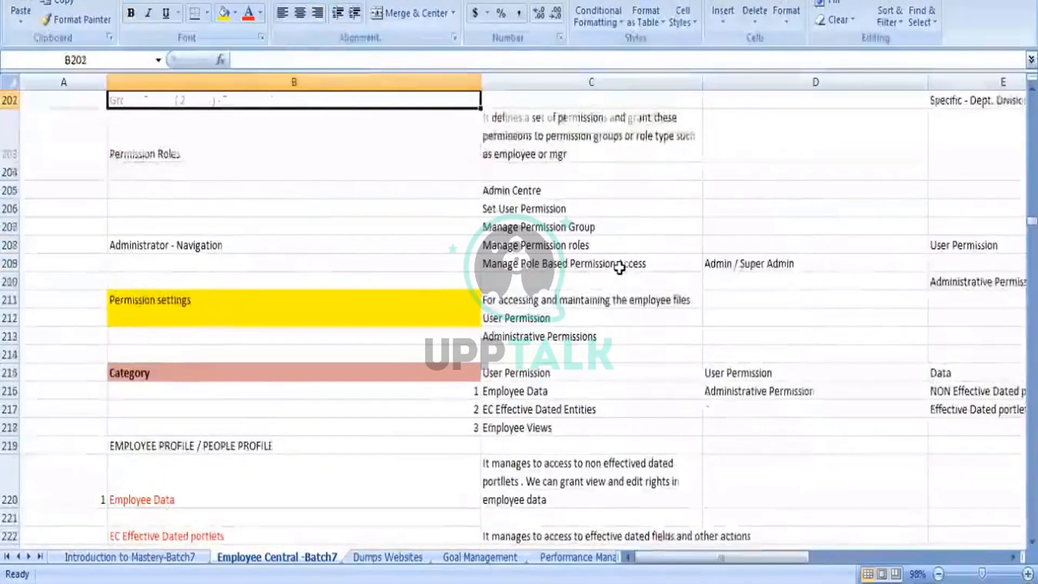
pyautogui.press('Up')
pyautogui.press('Up')
pyautogui.press('Up')
pyautogui.press('Up')
pyautogui.press('Up')
# Step: Review the notes from permission settings and categories through role types to the static and dynamic permission group definitions
pyautogui.press('Down')
pyautogui.press('Down')
pyautogui.press('Down')
pyautogui.press('Down')
pyautogui.press('Down')
pyautogui.press('Down')
pyautogui.press('Down')
pyautogui.press('Down')
pyautogui.press('Down')
pyautogui.press('Down')
pyautogui.press('Down')
pyautogui.press('Down')
pyautogui.press('Down')
pyautogui.press('Down')
pyautogui.press('Down')
pyautogui.press('Down')
pyautogui.press('Down')
pyautogui.press('Down')
pyautogui.press('Down')
pyautogui.press('Down')
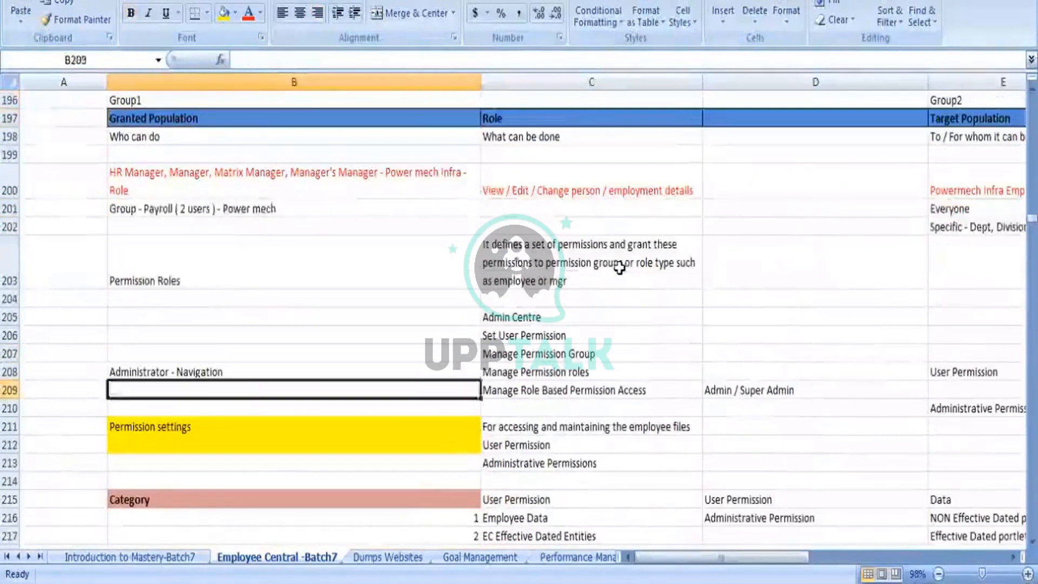
pyautogui.press('Down')
pyautogui.press('Down')
pyautogui.press('Down')
pyautogui.press('Down')
pyautogui.press('Down')
pyautogui.press('Down')
pyautogui.press('Down')
pyautogui.press('Down')
pyautogui.press('Down')
pyautogui.press('Down')
pyautogui.press('Down')
pyautogui.press('Down')
pyautogui.press('Down')
pyautogui.press('Down')
pyautogui.press('Down')
pyautogui.press('Down')
pyautogui.press('Down')
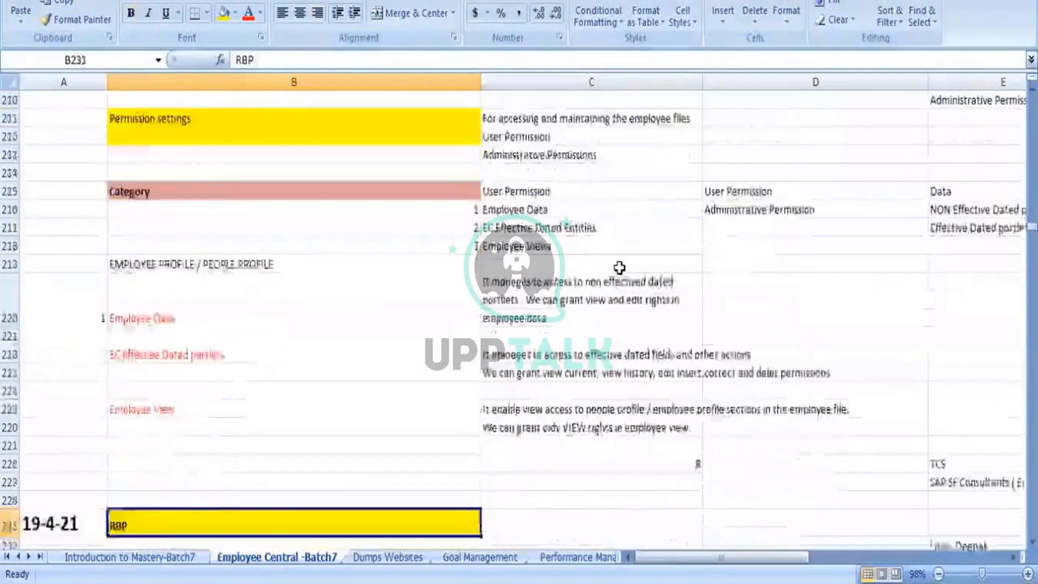
pyautogui.press('Down')
pyautogui.press('Down')
pyautogui.press('Down')
pyautogui.press('Down')
pyautogui.press('Down')
pyautogui.press('Down')
pyautogui.press('Down')
pyautogui.press('Down')
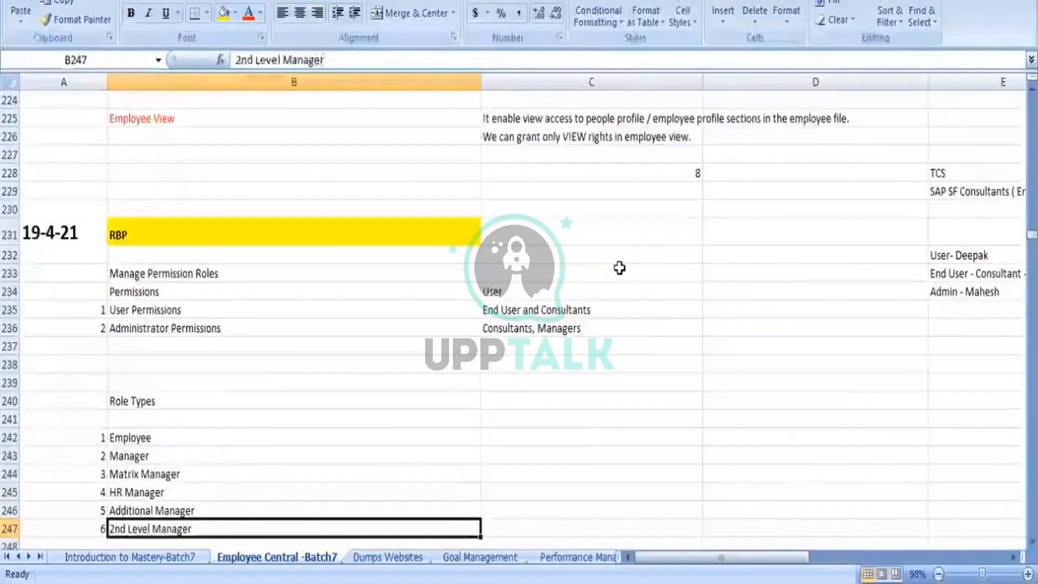
pyautogui.press('Down')
pyautogui.press('Down')
pyautogui.press('Down')
pyautogui.press('Down')
pyautogui.press('Down')
pyautogui.press('Down')
pyautogui.press('Down')
pyautogui.press('Down')
pyautogui.press('Down')
pyautogui.press('Down')
pyautogui.press('Down')
pyautogui.press('Down')
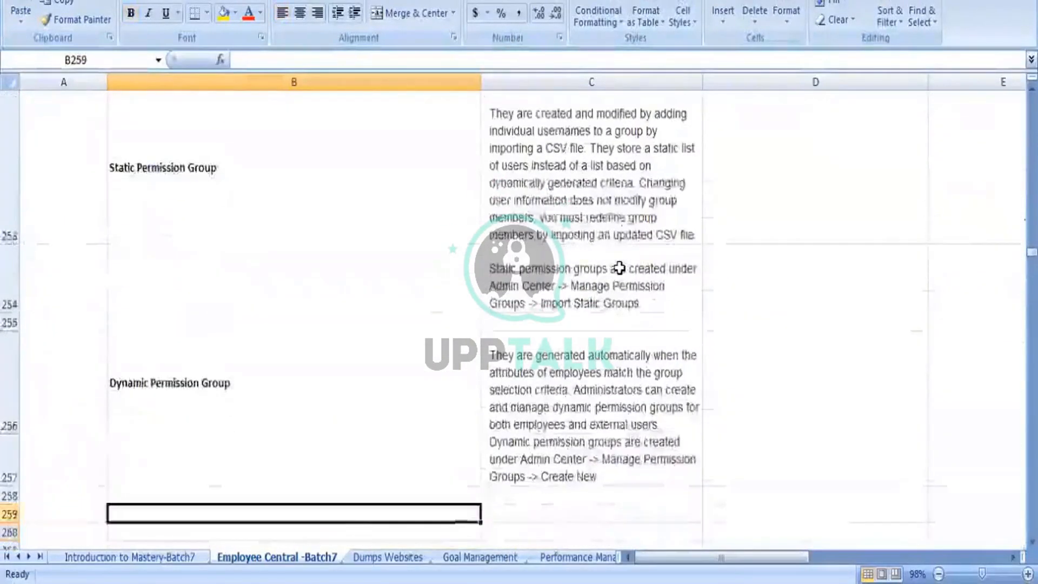
# Step: Go back to the notes on Employee Data, EC Effective Dated portlets and Employee View permissions
pyautogui.press('Up')
pyautogui.press('Up')
pyautogui.press('Up')
pyautogui.press('Up')
pyautogui.press('Up')
pyautogui.press('Up')
pyautogui.press('Up')
pyautogui.press('Up')
pyautogui.press('Up')
pyautogui.press('Up')
pyautogui.press('Up')
pyautogui.press('Up')
pyautogui.press('Up')
pyautogui.press('Up')
pyautogui.press('Up')
pyautogui.press('Up')
pyautogui.press('Up')
pyautogui.press('Up')
pyautogui.press('Up')
pyautogui.press('Up')
pyautogui.press('Up')
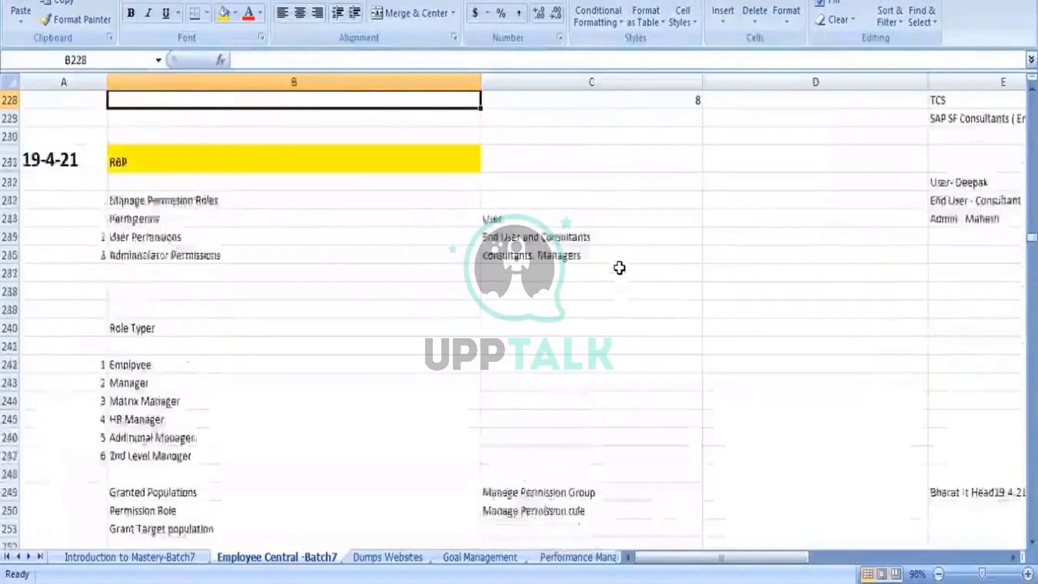
pyautogui.press('Up')
pyautogui.press('Up')
pyautogui.press('Up')
pyautogui.press('Up')
pyautogui.press('Up')
pyautogui.press('Up')
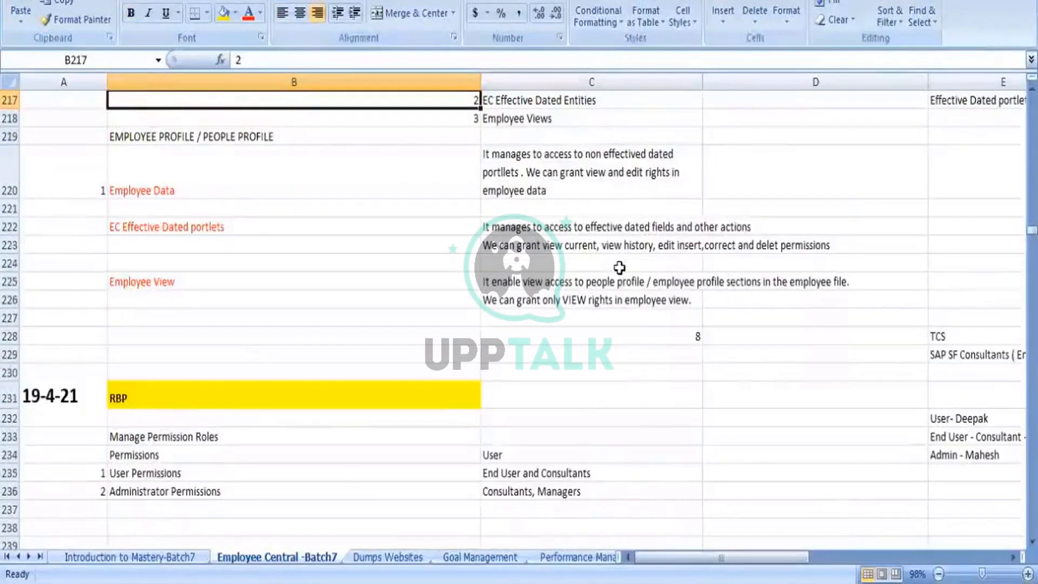
# Step: Read through the RBP section of the notes, covering user and administrator permissions, role types and the Permission Role entry
pyautogui.press('Down')
pyautogui.press('Down')
pyautogui.press('Down')
pyautogui.press('Down')
pyautogui.press('Down')
pyautogui.press('Down')
pyautogui.press('Down')
pyautogui.press('Down')
pyautogui.press('Down')
pyautogui.press('Down')
pyautogui.press('Down')
pyautogui.press('Down')
pyautogui.press('Down')
pyautogui.press('Down')
pyautogui.press('Down')
pyautogui.press('Down')
pyautogui.press('Down')
pyautogui.press('Down')
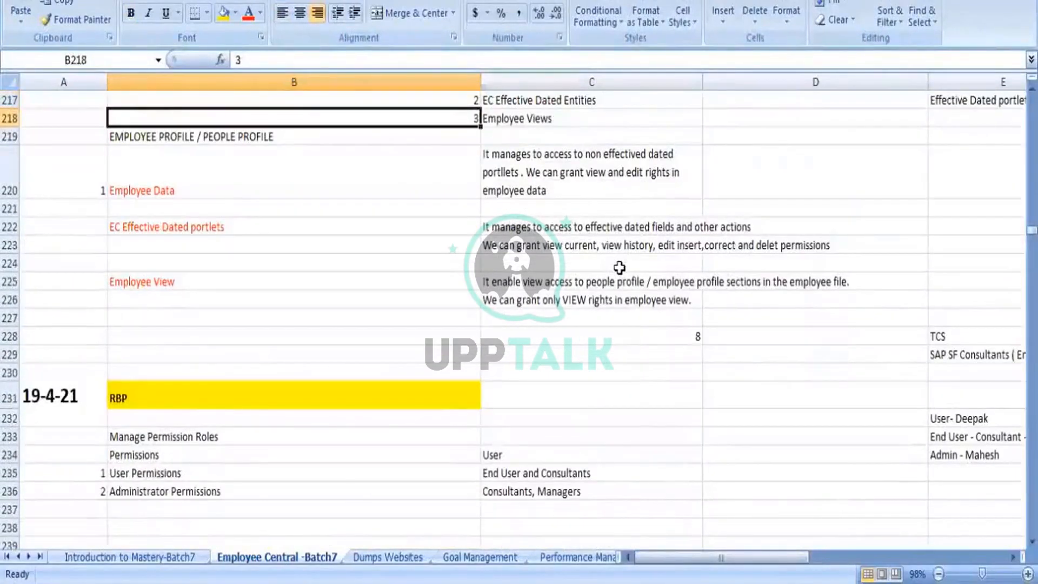
pyautogui.press('Down')
pyautogui.press('Down')
pyautogui.press('Down')
pyautogui.press('Down')
pyautogui.press('Down')
pyautogui.press('Down')
pyautogui.press('Down')
pyautogui.press('Down')
pyautogui.press('Down')
pyautogui.press('Down')
pyautogui.press('Down')
pyautogui.press('Down')
pyautogui.press('Down')
pyautogui.press('Down')
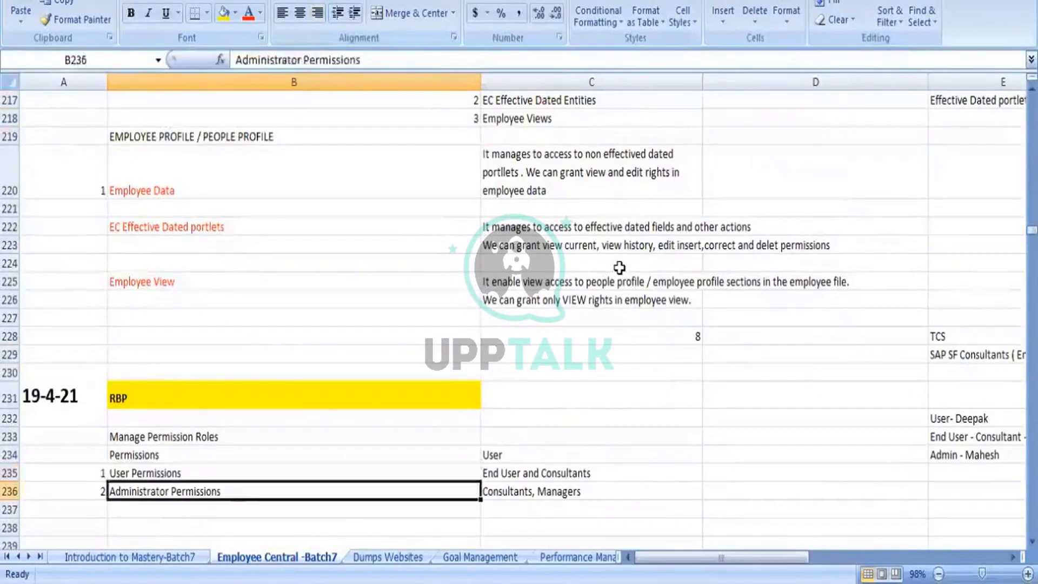
pyautogui.press('Down')
pyautogui.press('Down')
pyautogui.press('Down')
pyautogui.press('Down')
pyautogui.press('Down')
pyautogui.press('Down')
pyautogui.press('Down')
pyautogui.press('Down')
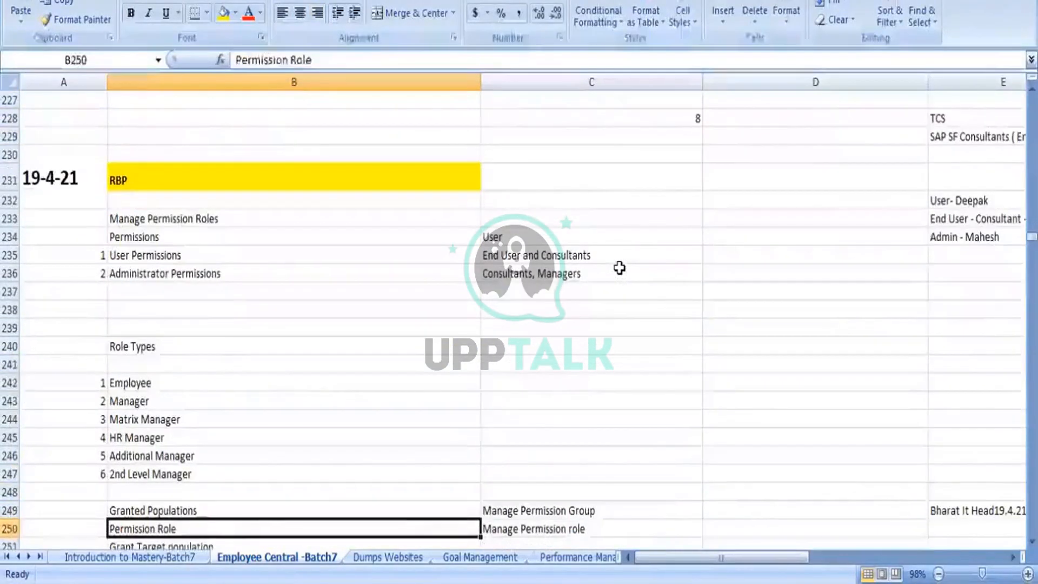
# Step: Go back up through the notes from the granted population entries and role types to the RBP heading
pyautogui.press('Up')
pyautogui.press('Up')
pyautogui.press('Up')
pyautogui.press('Up')
pyautogui.press('Up')
pyautogui.press('Up')
pyautogui.press('Up')
pyautogui.press('Up')
pyautogui.press('Up')
pyautogui.press('Up')
pyautogui.press('Up')
pyautogui.press('Up')
pyautogui.press('Up')
pyautogui.press('Up')
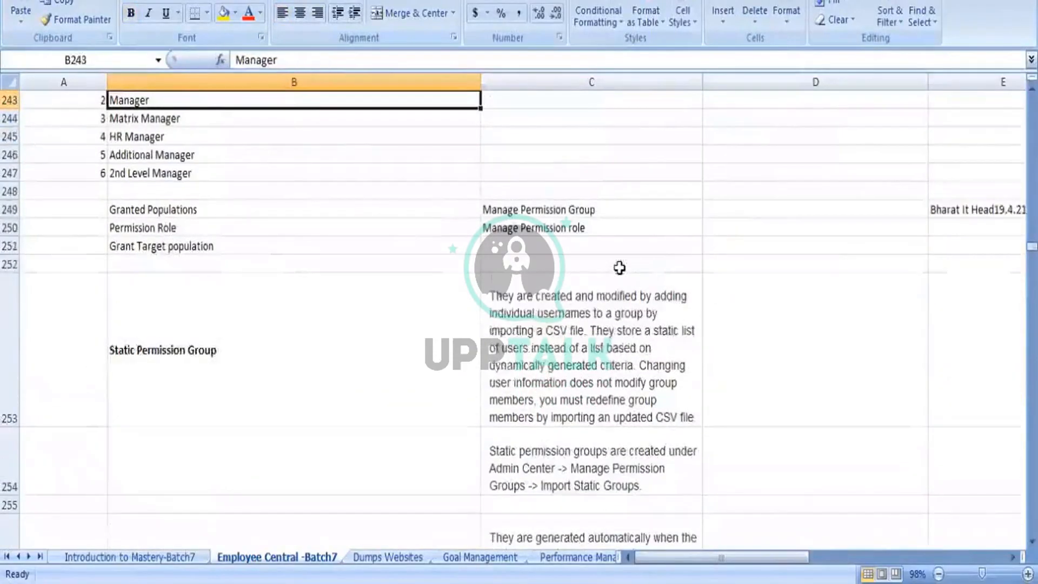
pyautogui.press('Up')
pyautogui.press('Up')
pyautogui.press('Up')
pyautogui.press('Up')
pyautogui.press('Up')
pyautogui.press('Up')
pyautogui.press('Up')
pyautogui.press('Up')
pyautogui.press('Up')
pyautogui.press('Up')
pyautogui.press('Up')
pyautogui.press('Up')
pyautogui.press('Up')
pyautogui.press('Up')
pyautogui.press('Up')
pyautogui.press('Up')
pyautogui.press('Up')
pyautogui.press('Up')
pyautogui.press('Up')
pyautogui.press('Up')
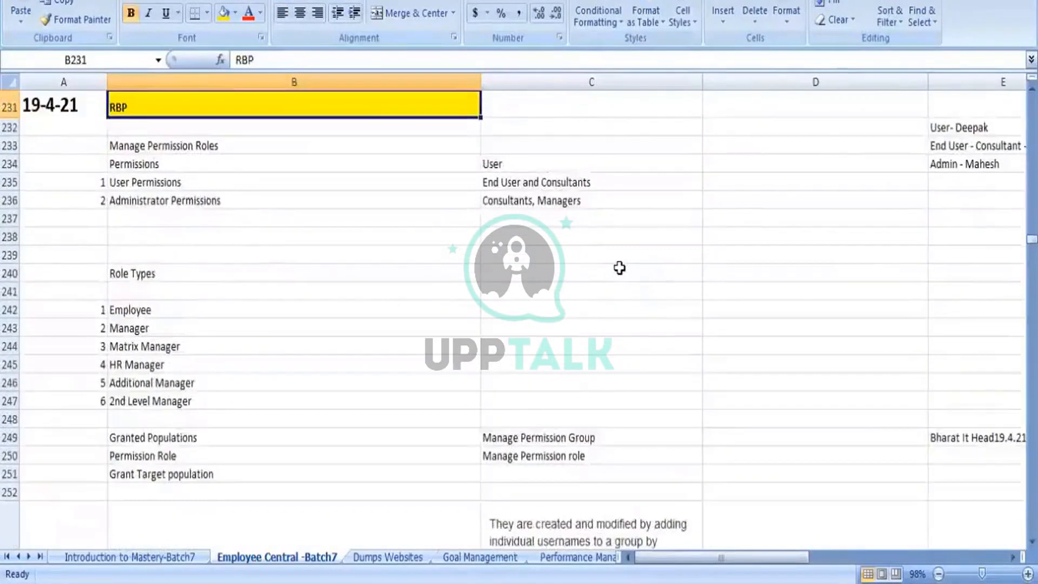
# Step: Review the category and permission settings notes, then the Administrator - Navigation entries for permission groups, permission roles and role-based permission access
pyautogui.press('Up')
pyautogui.press('Up')
pyautogui.press('Up')
pyautogui.press('Up')
pyautogui.press('Up')
pyautogui.press('Up')
pyautogui.press('Up')
pyautogui.press('Up')
pyautogui.press('Up')
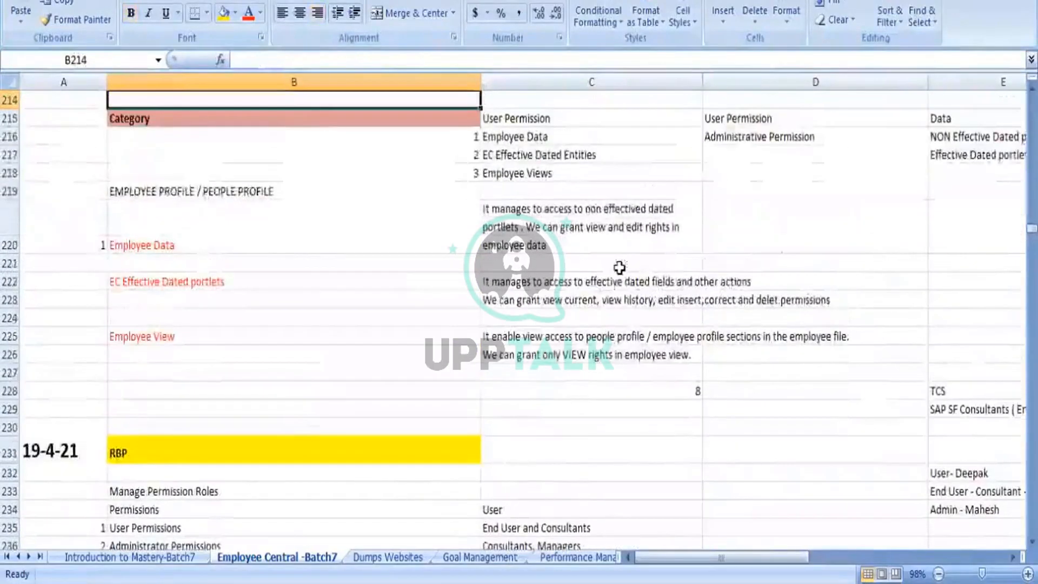
pyautogui.press('Up')
pyautogui.press('Up')
pyautogui.press('Up')
pyautogui.press('Up')
pyautogui.press('Up')
pyautogui.press('Up')
pyautogui.press('Up')
pyautogui.press('Up')
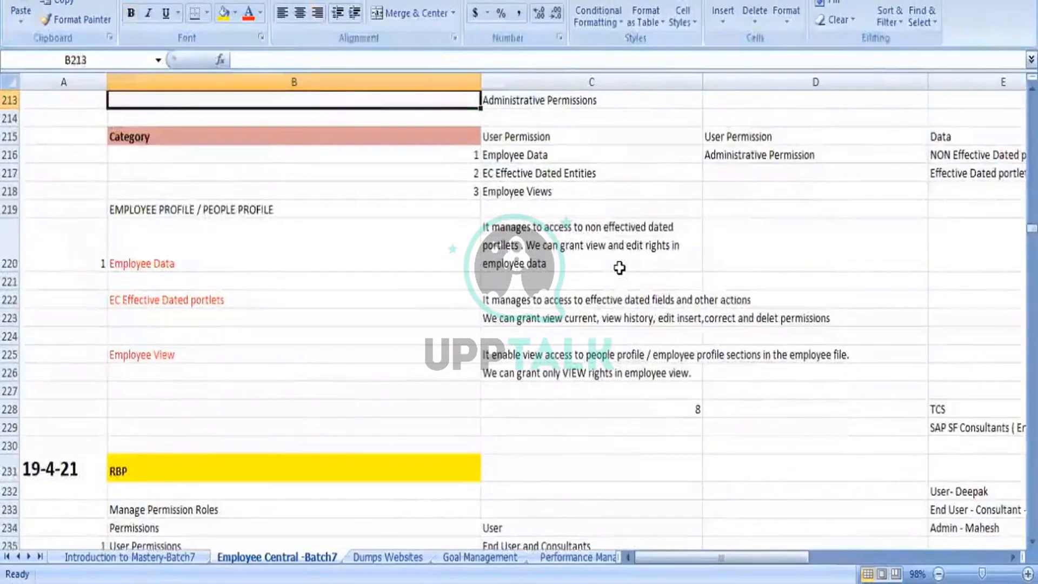
pyautogui.press('Up')
pyautogui.press('Up')
pyautogui.press('Up')
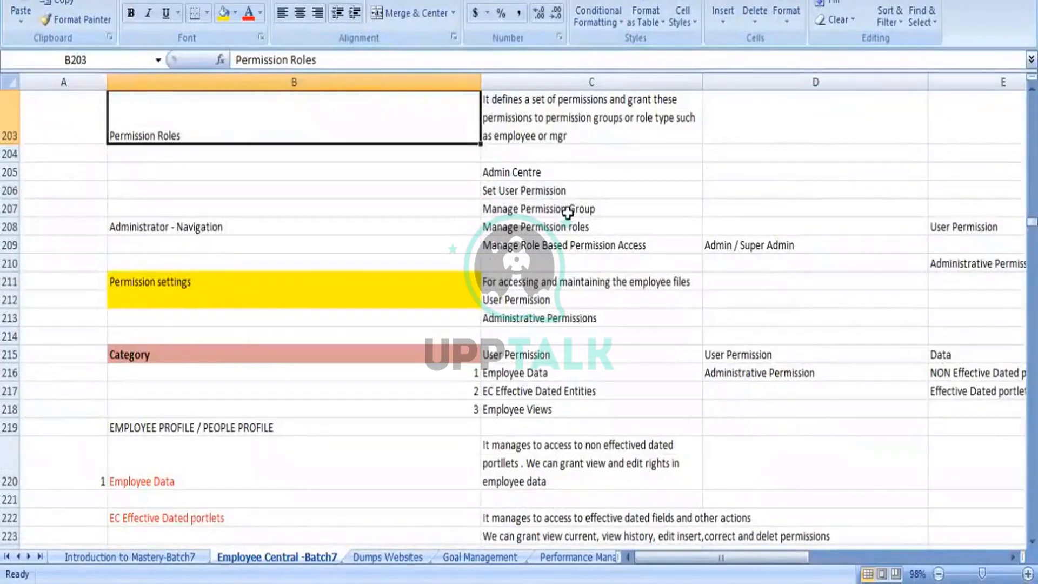
pyautogui.click(567, 212)
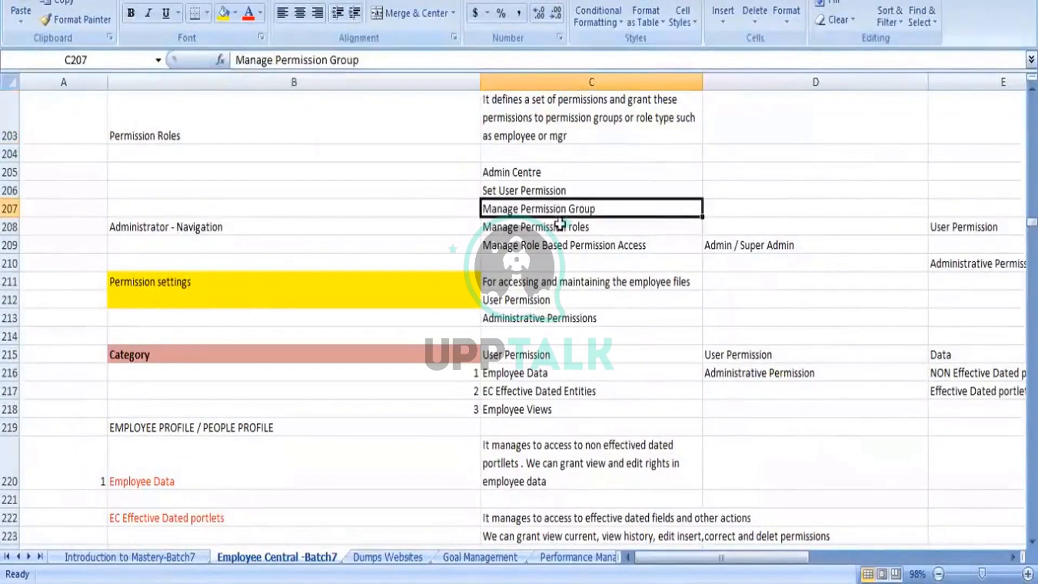
pyautogui.click(560, 226)
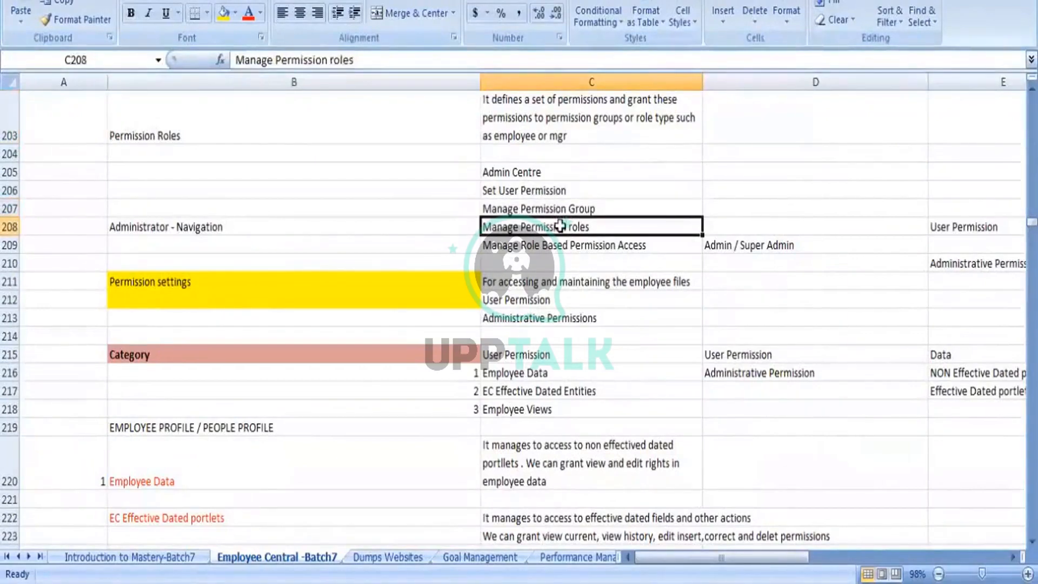
pyautogui.click(598, 248)
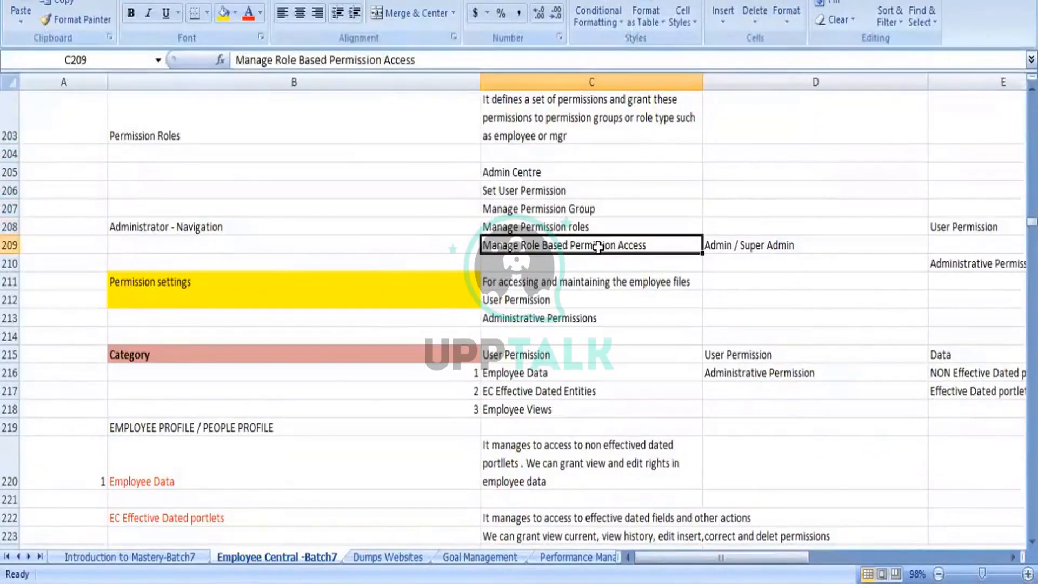
# Step: Enter "View User Permission" in cell D206, beside the Set User Permission entry
pyautogui.click(729, 193)
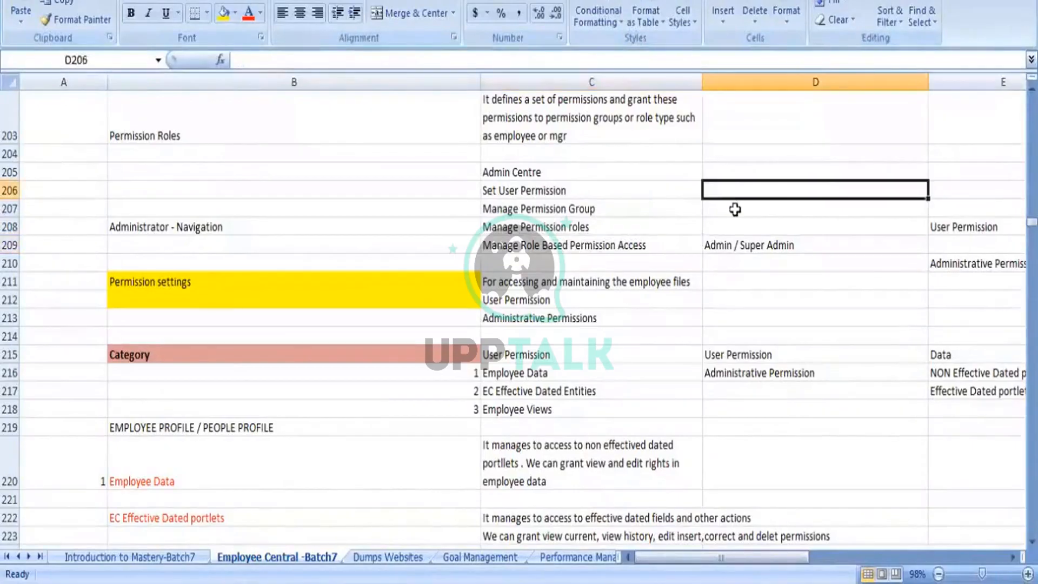
pyautogui.write('ew')
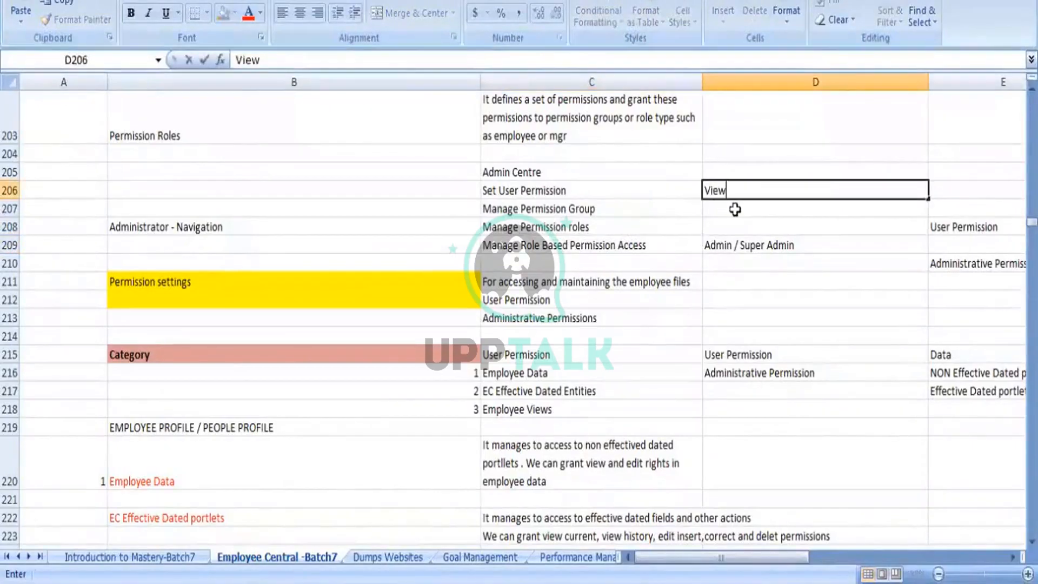
pyautogui.write(' Suen')
pyautogui.press('BackSpace')
pyautogui.press('BackSpace')
pyautogui.press('BackSpace')
pyautogui.press('BackSpace')
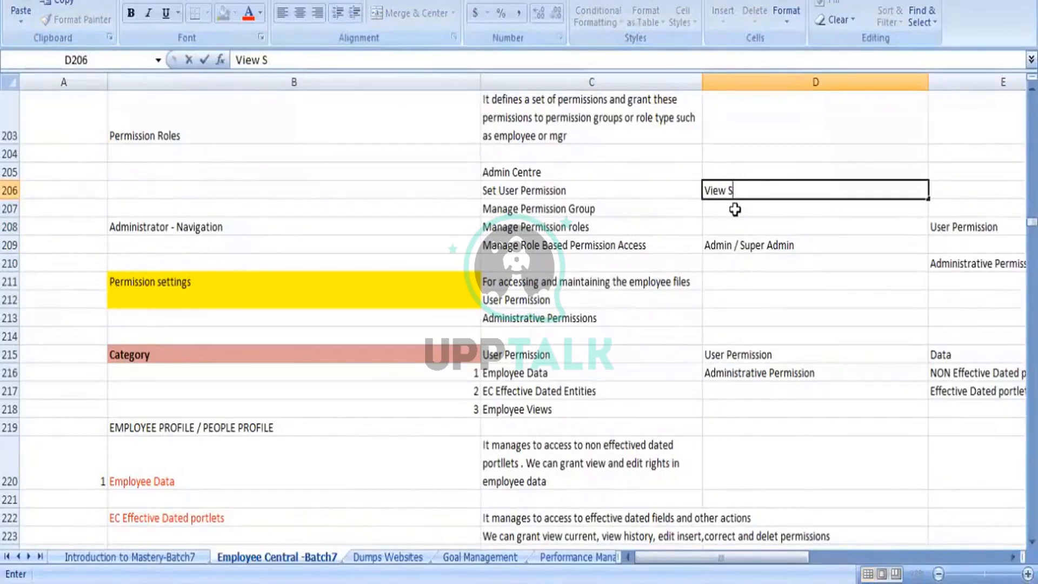
pyautogui.write('User Permission')
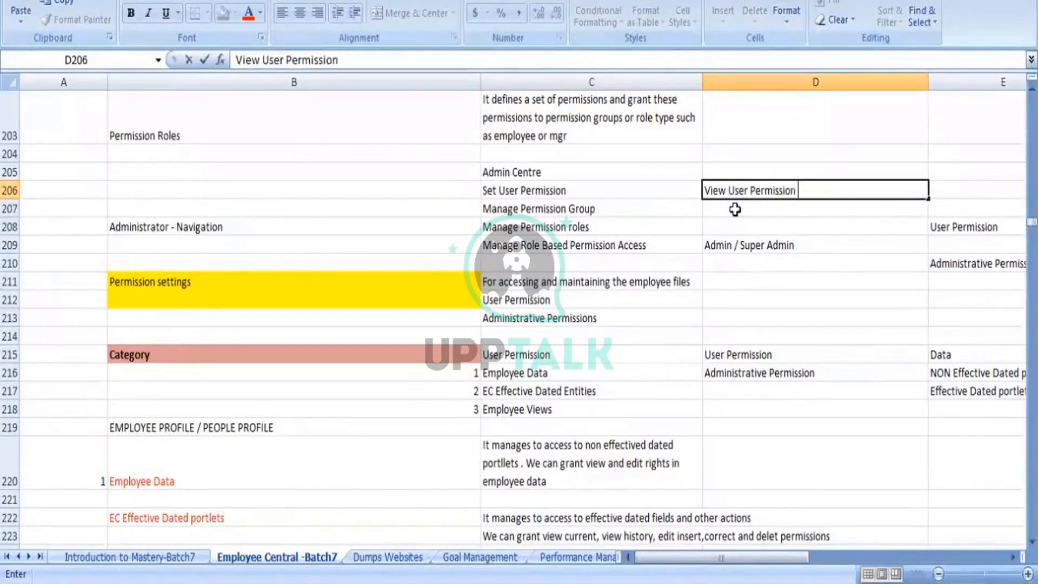
# Step: Enter "User Role Search Permission" in cell D207, beside the Manage Permission Group entry
pyautogui.click(735, 209)
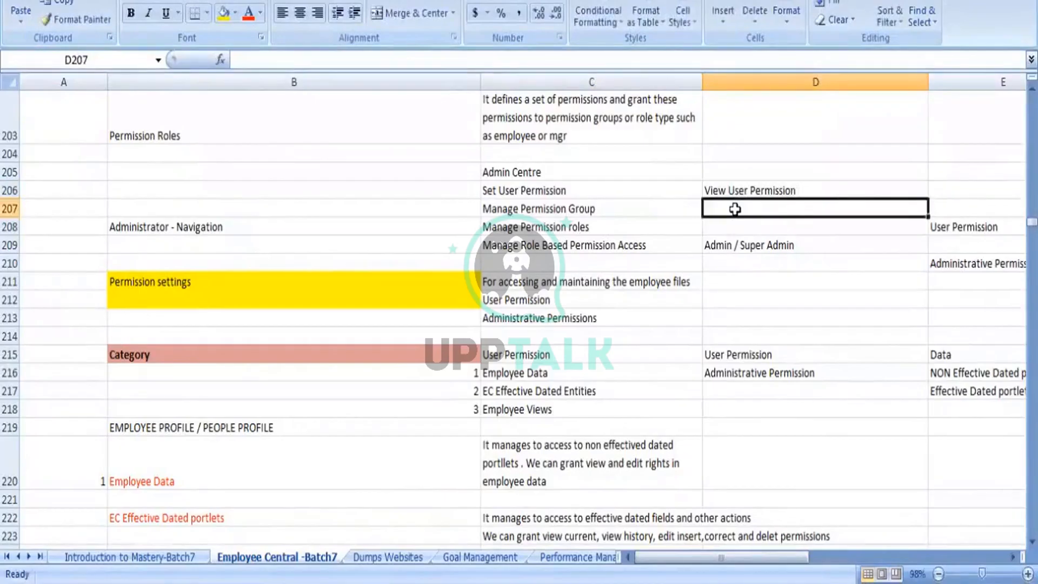
pyautogui.write('Use')
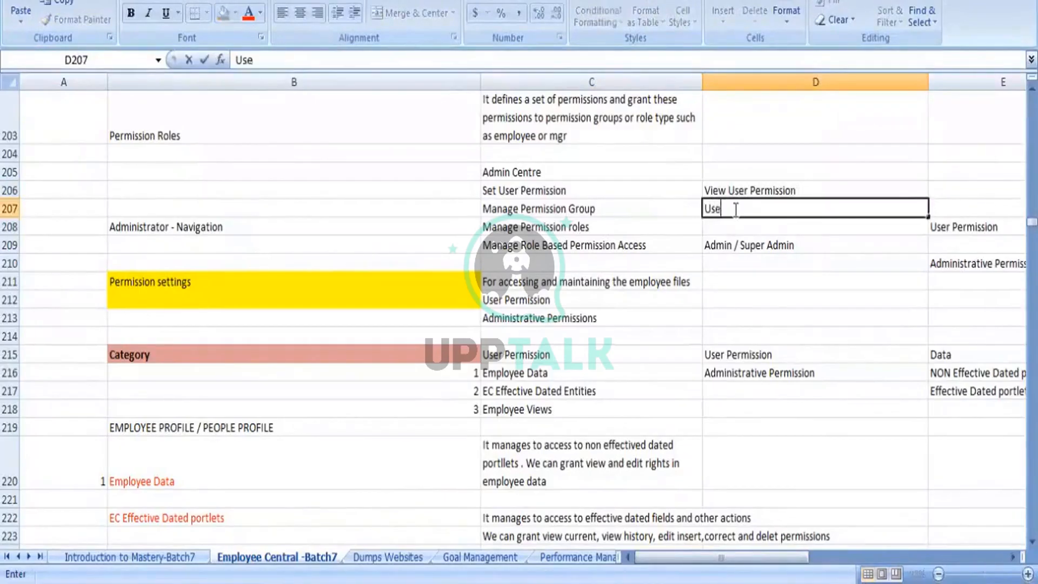
pyautogui.write('r Role Se')
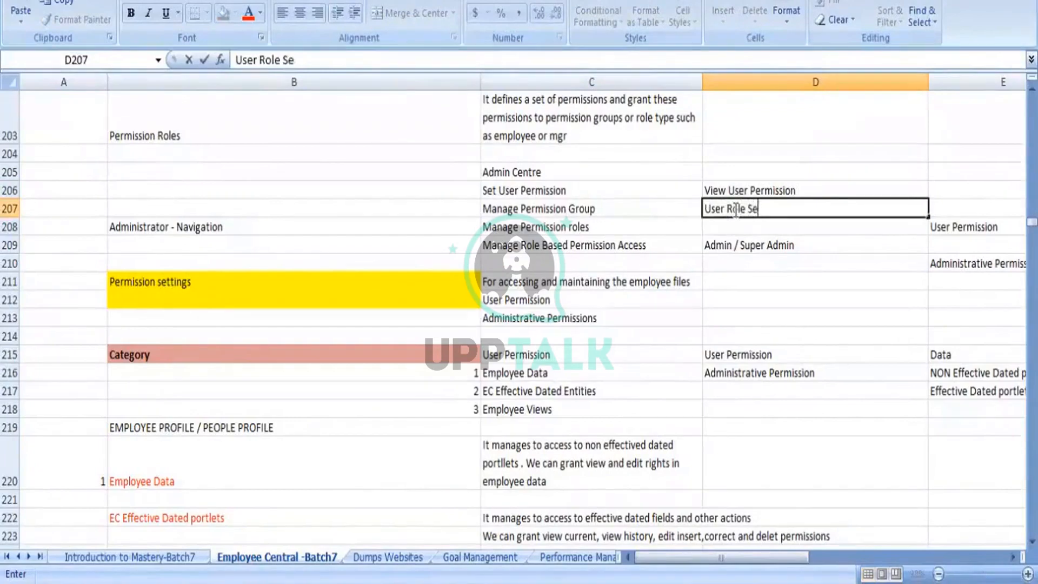
pyautogui.write('arch Per')
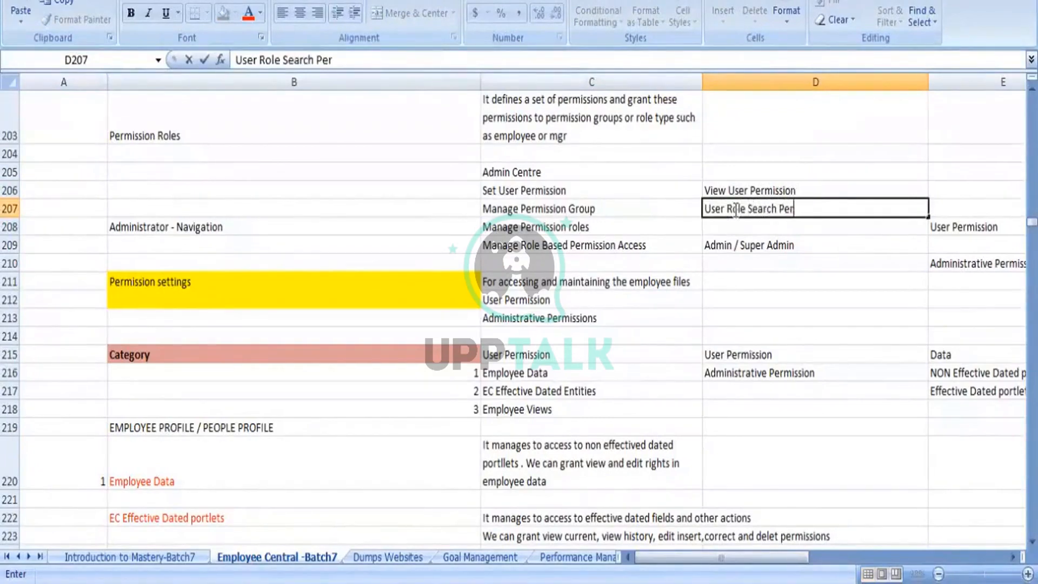
pyautogui.write('mission')
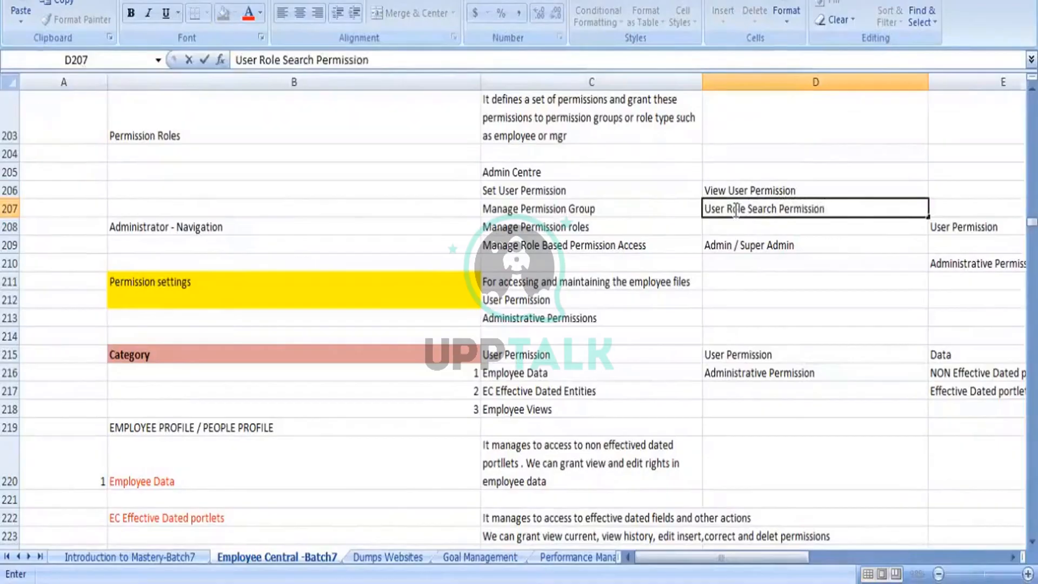
pyautogui.click(794, 315)
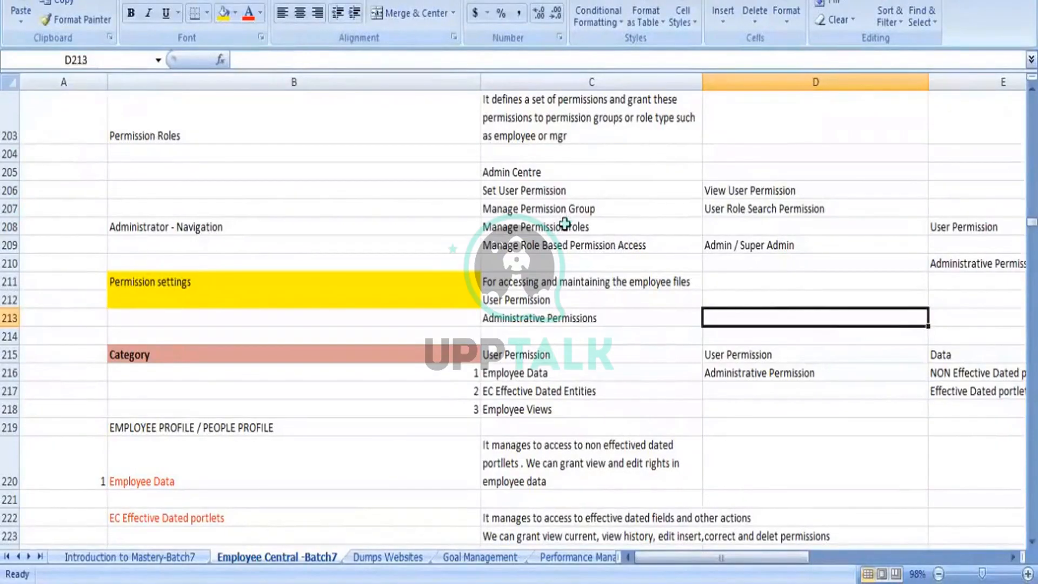
# Step: Review the Administrator - Navigation entries for permission groups, roles and role-based access together with the View User Permission and User Role Search Permission notes
pyautogui.click(556, 210)
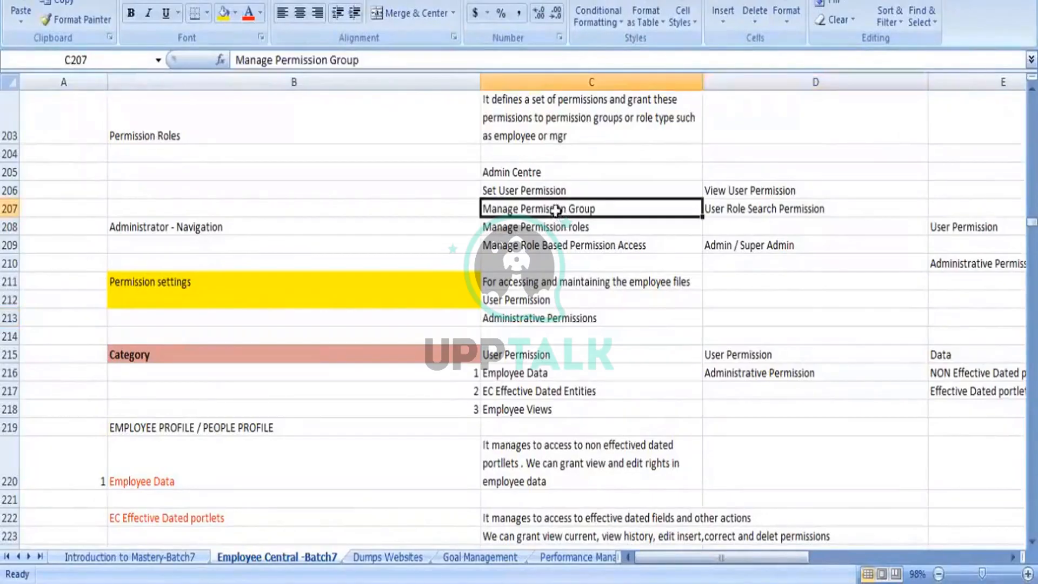
pyautogui.click(557, 225)
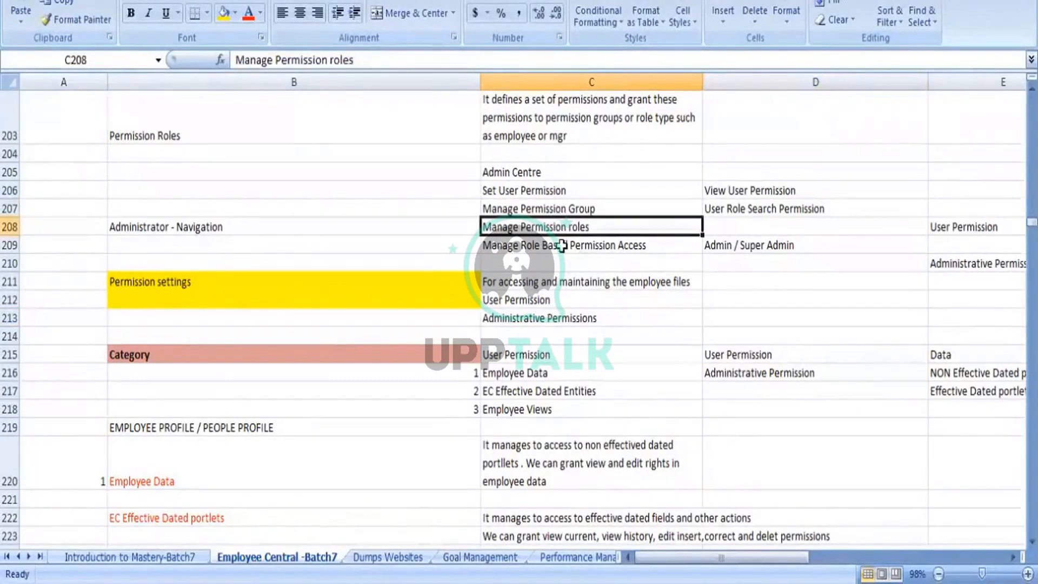
pyautogui.click(563, 246)
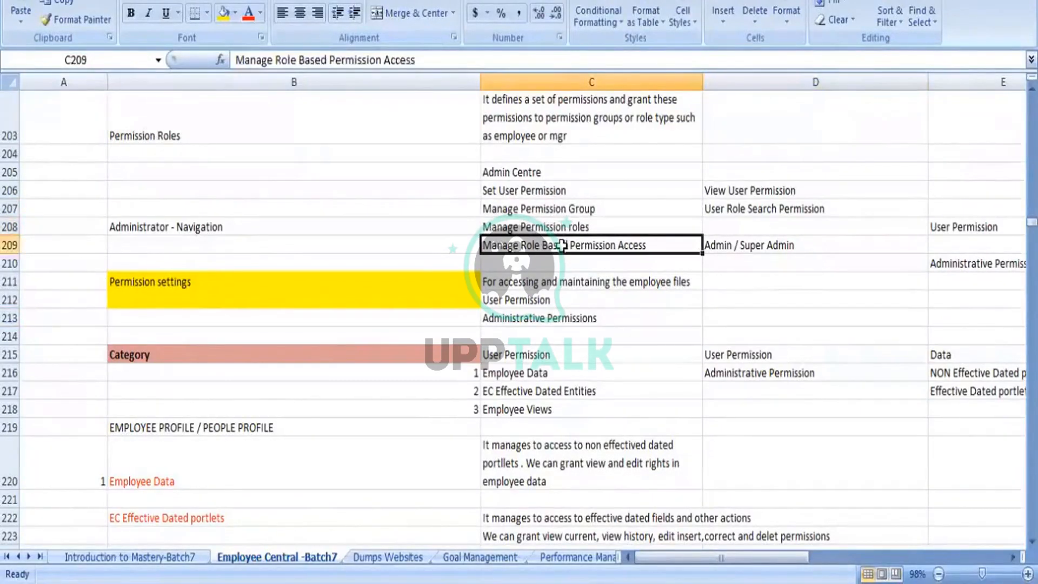
pyautogui.click(724, 190)
pyautogui.click(733, 208)
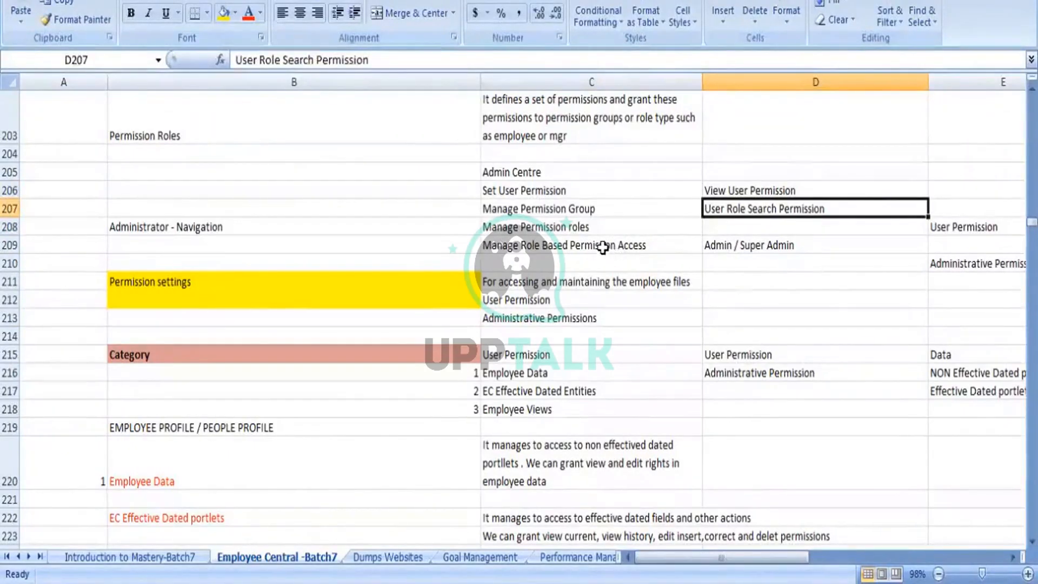
pyautogui.click(603, 247)
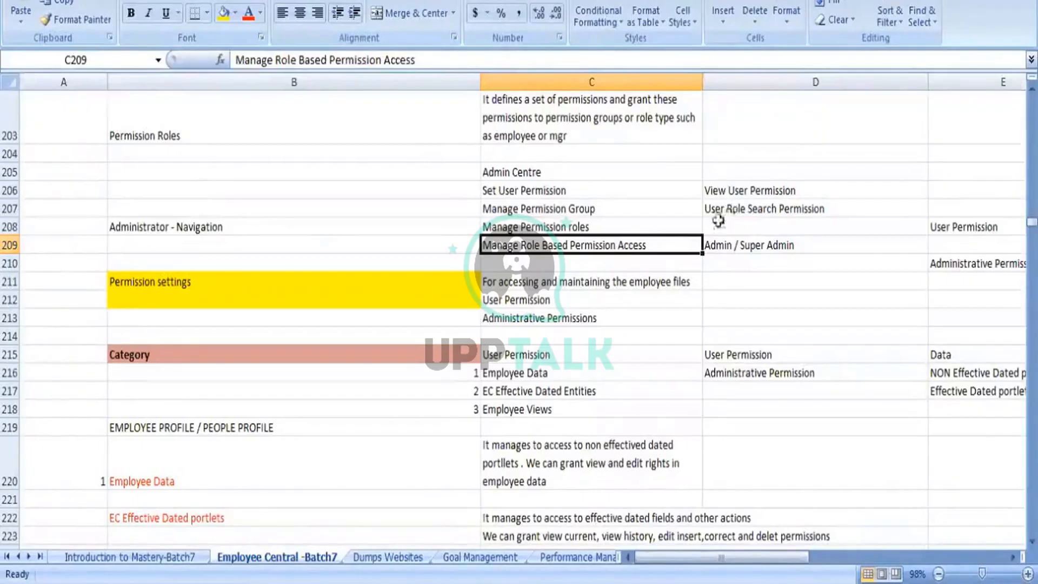
pyautogui.click(566, 206)
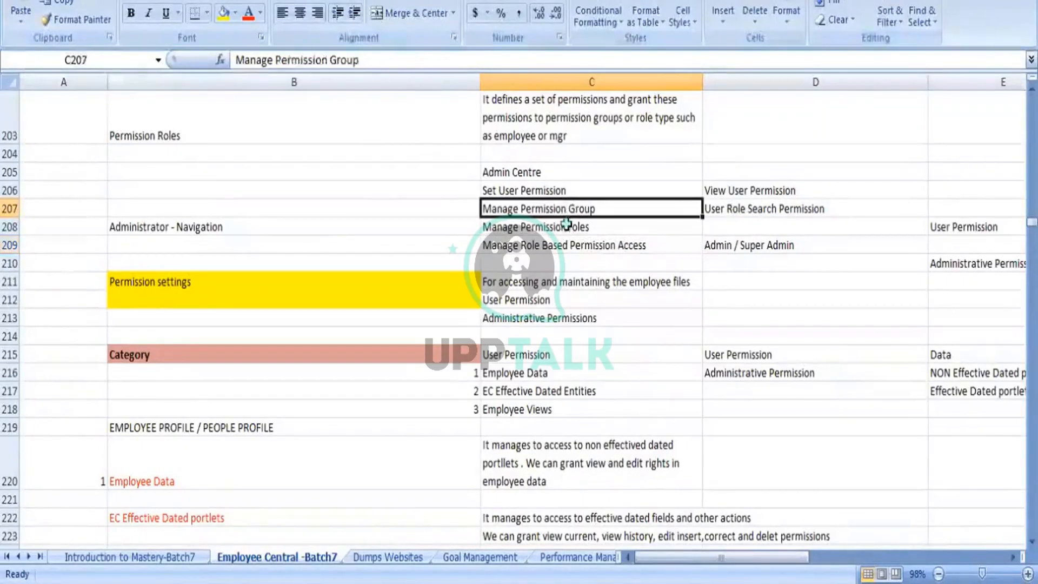
pyautogui.click(566, 228)
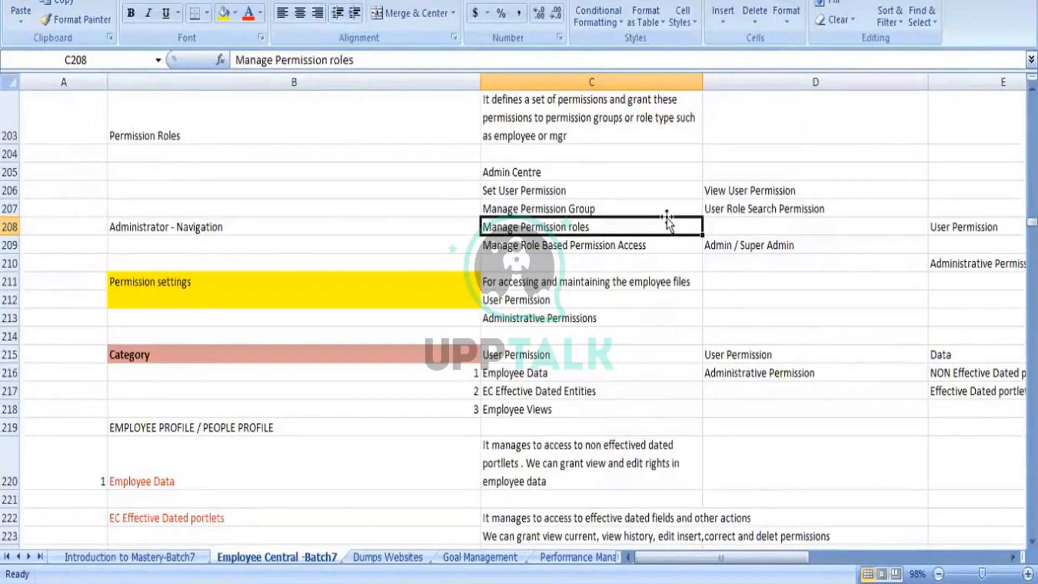
pyautogui.click(768, 191)
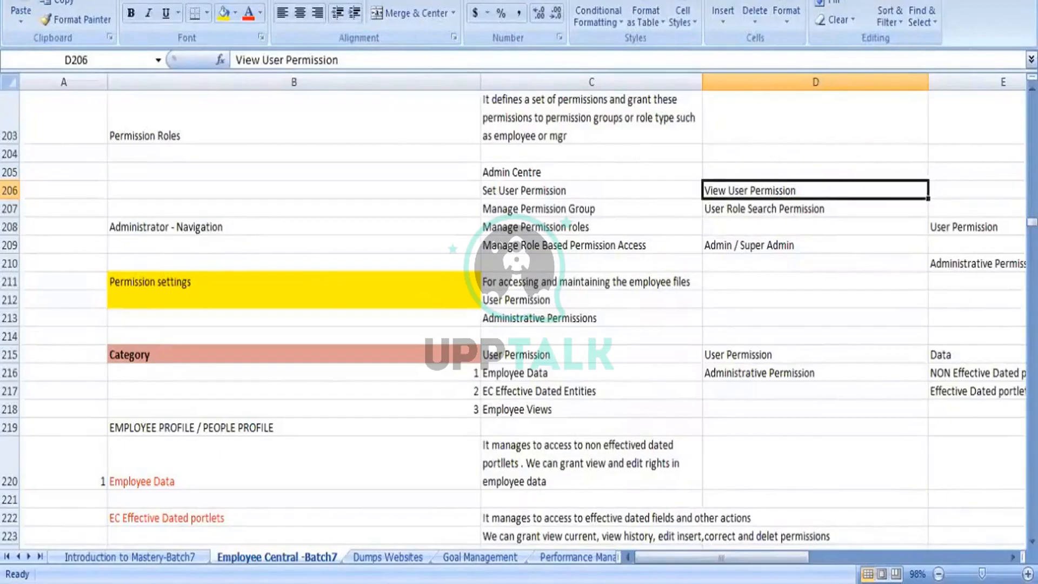
# Step: Switch to the BestRun Admin Center, search the actions for "view user permission" and open the View User Permission page
pyautogui.hotkey('alt', 'Tab')
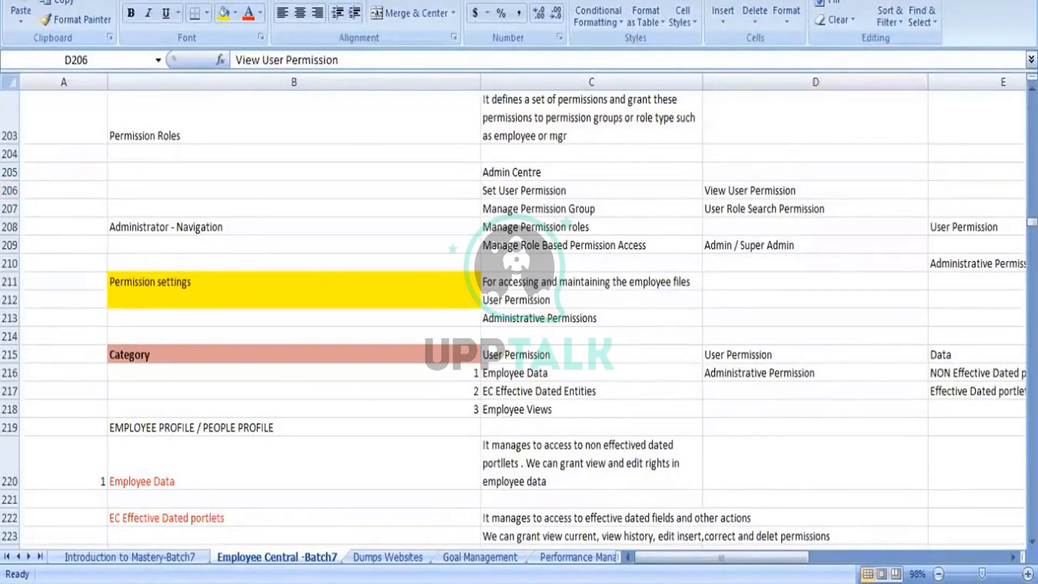
pyautogui.hotkey('alt', 'Tab')
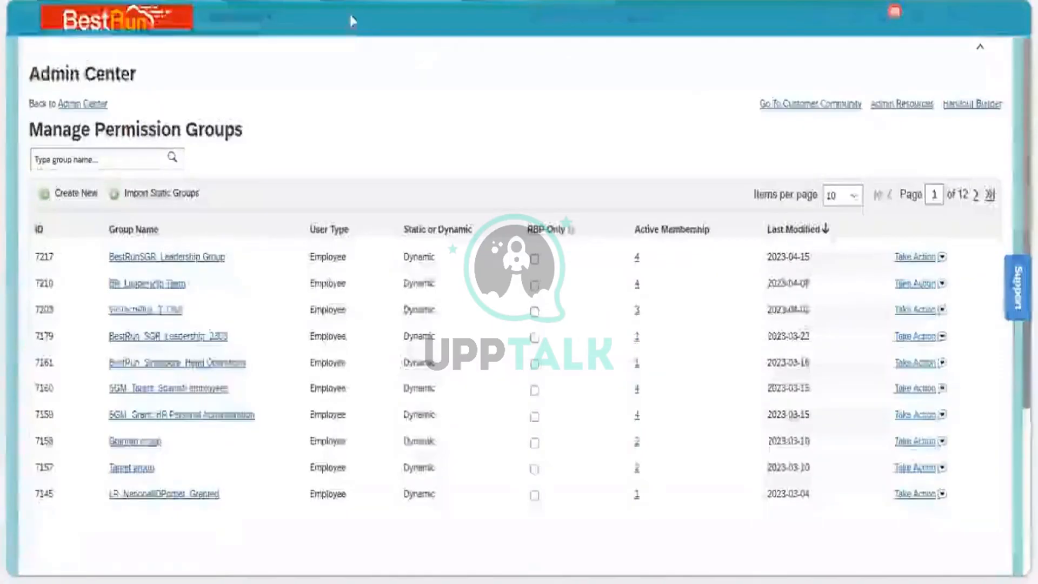
pyautogui.click(600, 19)
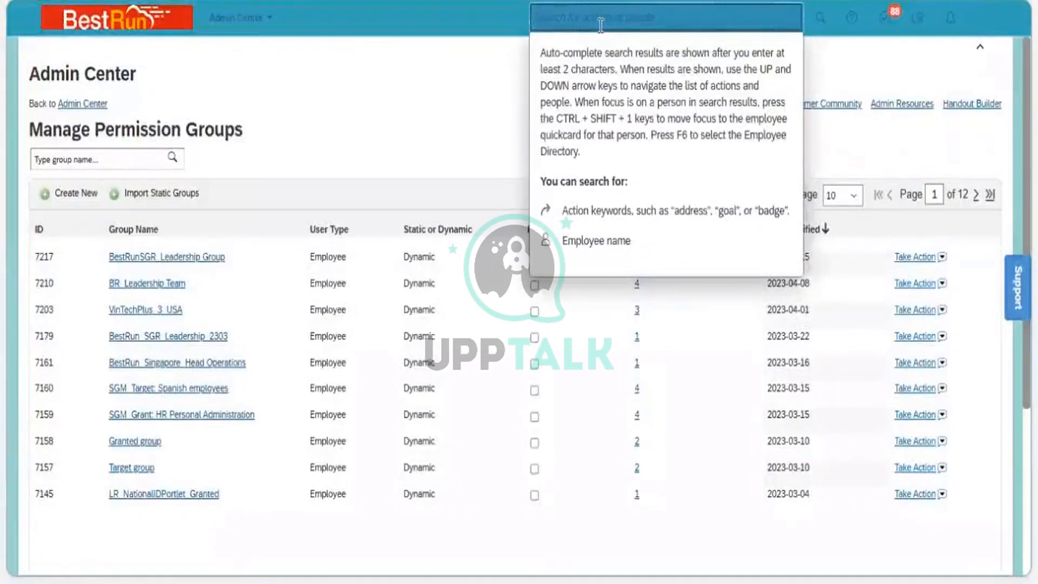
pyautogui.write('view ')
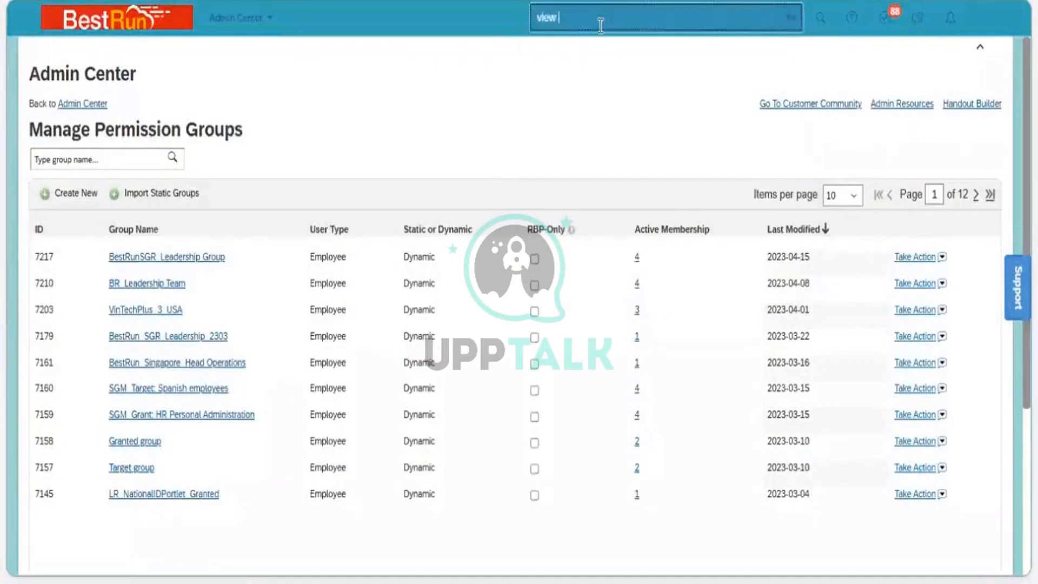
pyautogui.write('user permission')
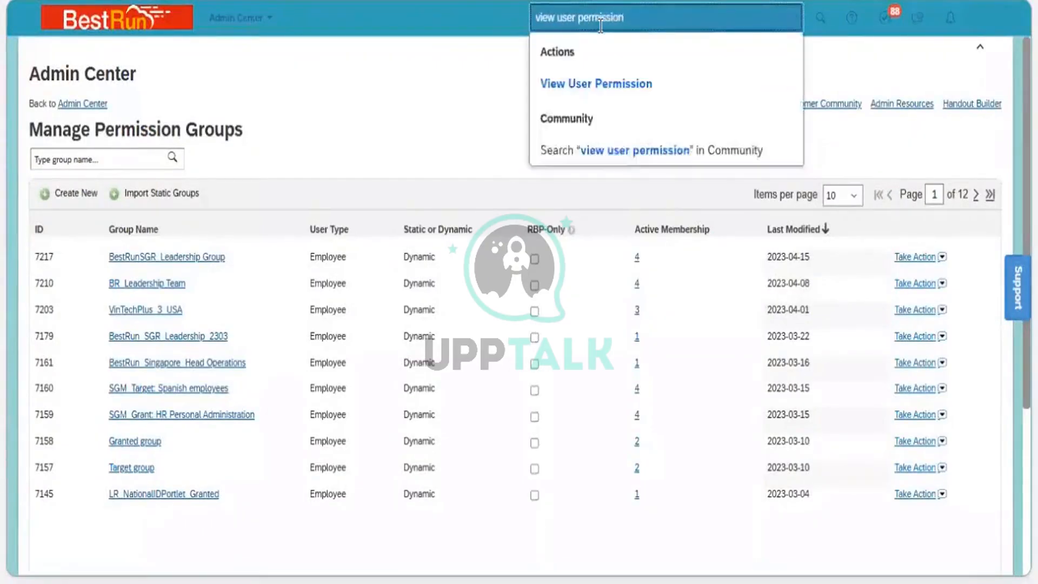
pyautogui.click(608, 90)
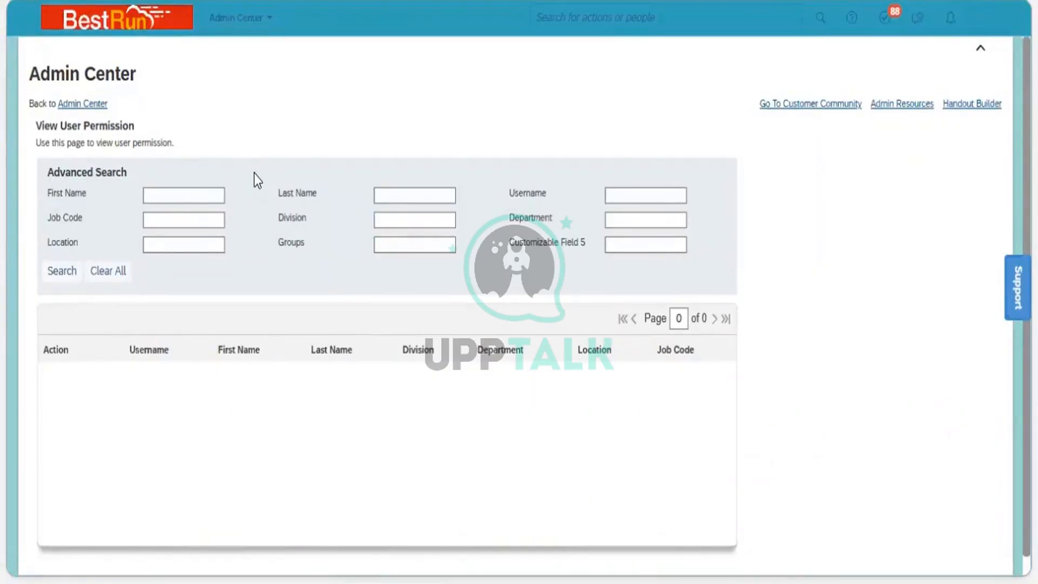
# Step: Search View User Permission by the employee's first and last name and open that employee's permission list
pyautogui.click(194, 197)
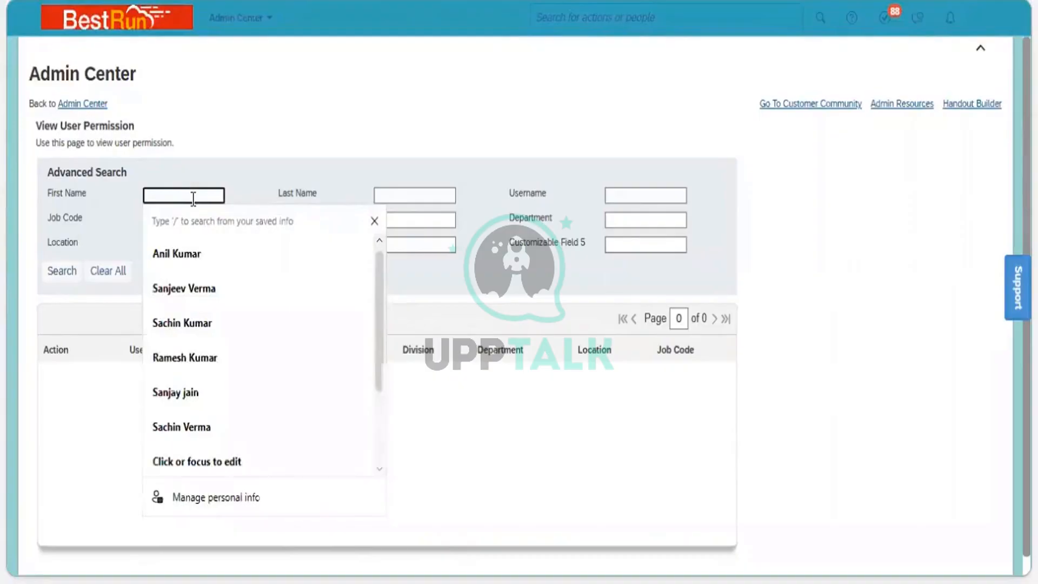
pyautogui.write('alex')
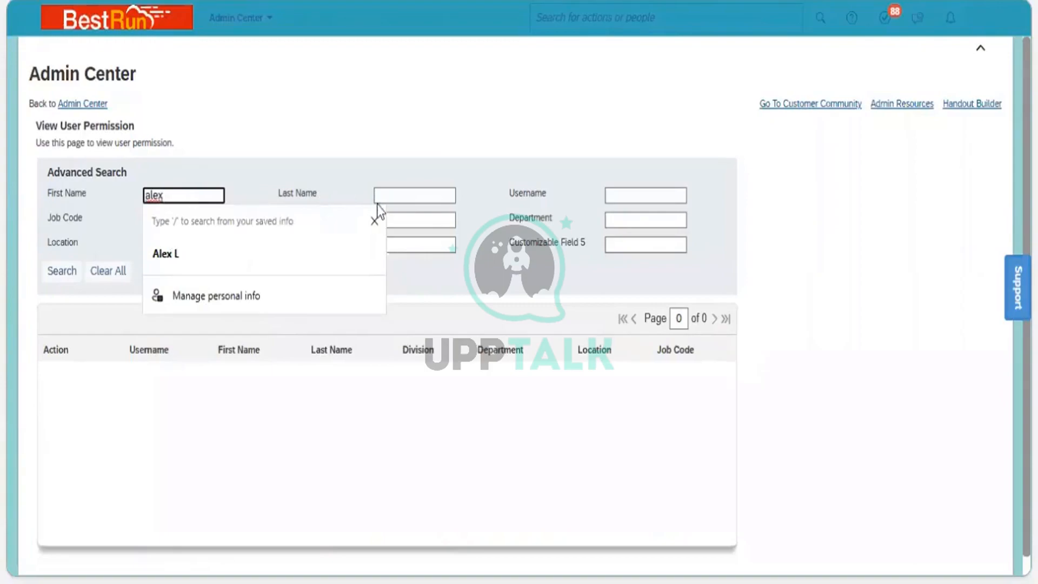
pyautogui.click(397, 194)
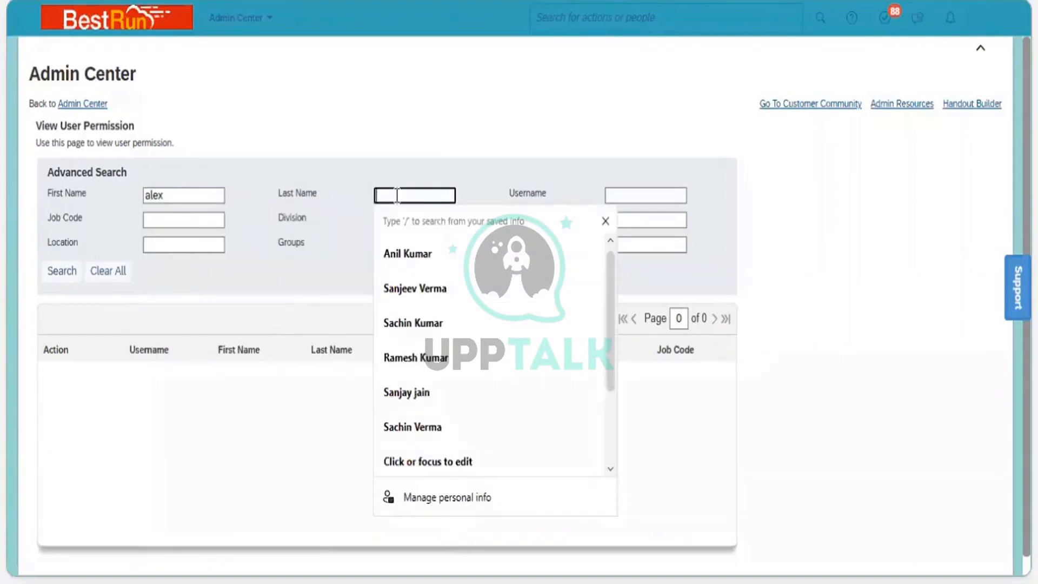
pyautogui.write('chua')
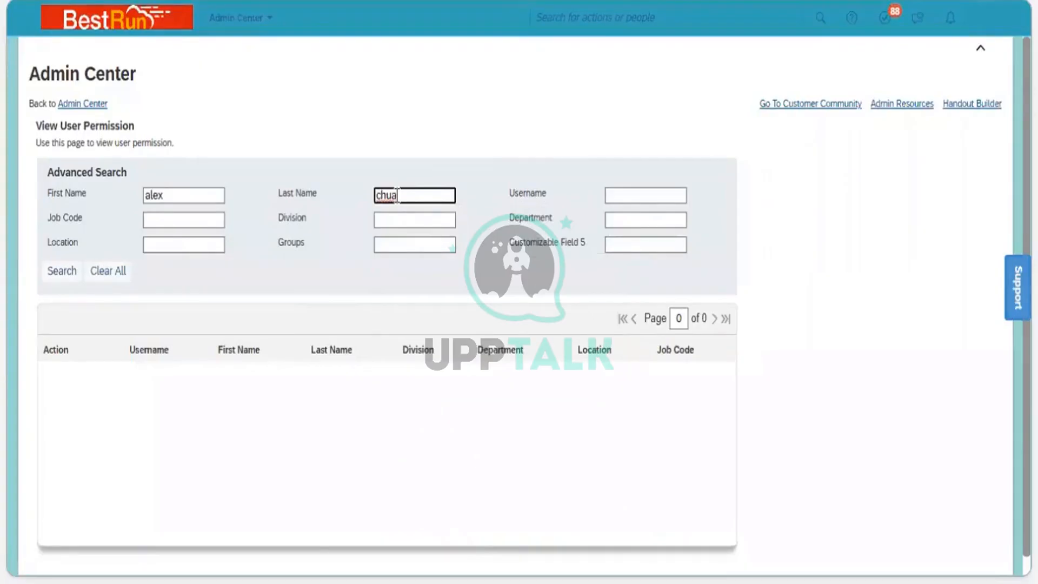
pyautogui.click(66, 270)
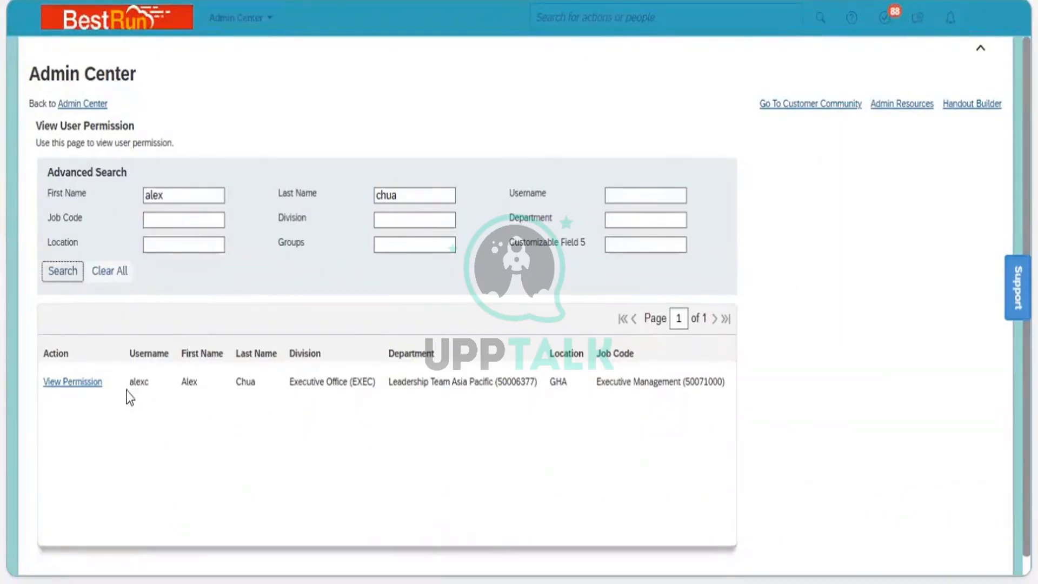
pyautogui.click(83, 386)
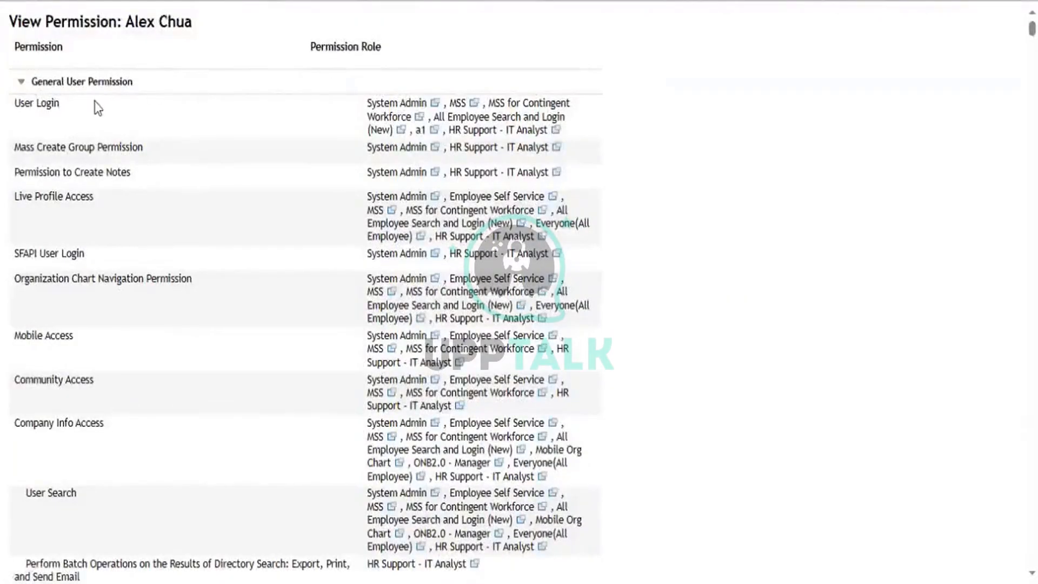
# Step: Collapse the General User Permission, Reports Permission and Manage Compensation sections of the employee's permission list
pyautogui.click(20, 84)
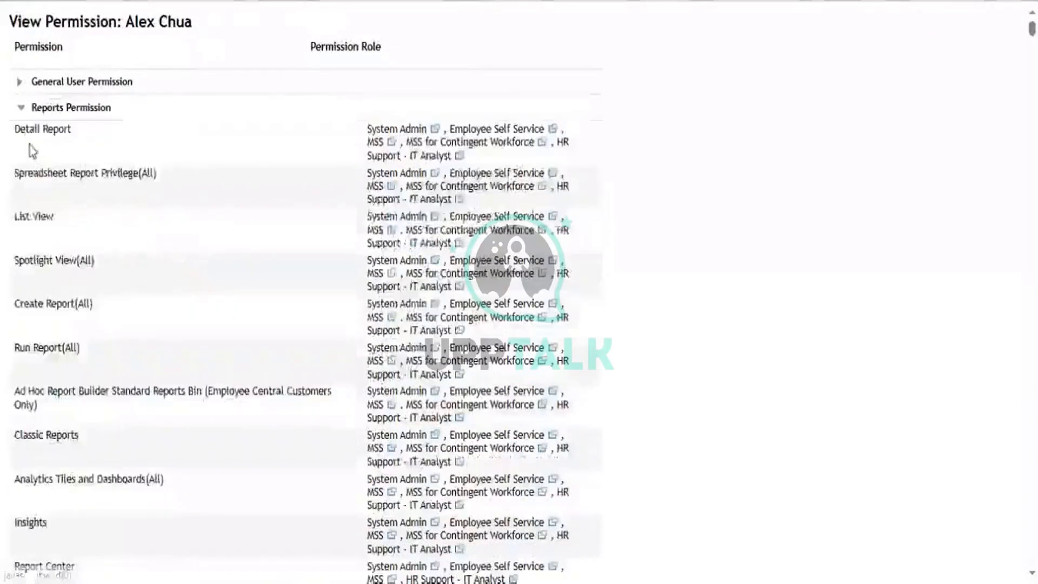
pyautogui.click(20, 109)
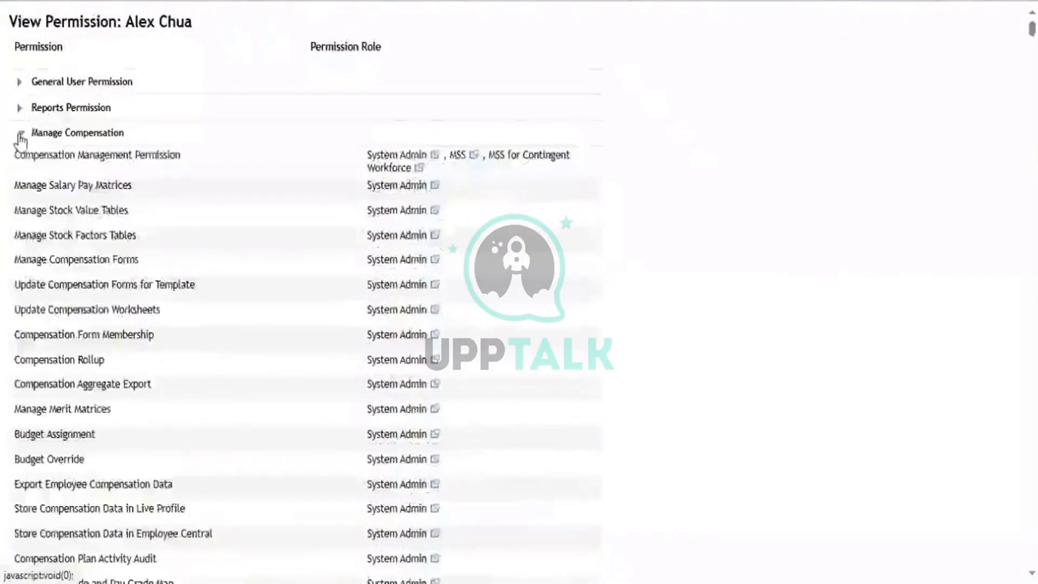
pyautogui.click(20, 135)
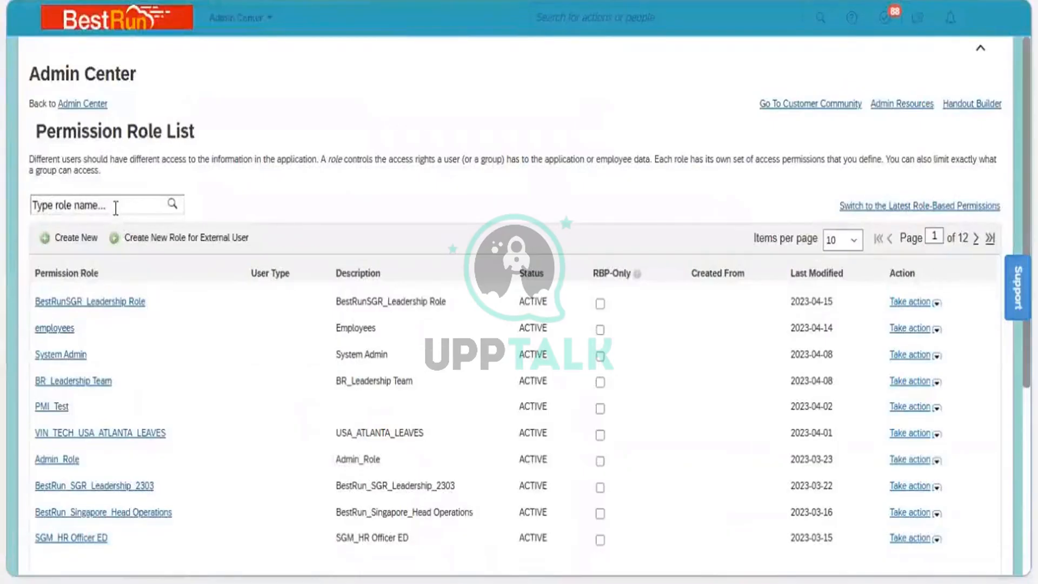
# Step: Switch to the Permission Role List, search for "system admin" and open the System Admin role
pyautogui.click(116, 207)
pyautogui.write('system admin')
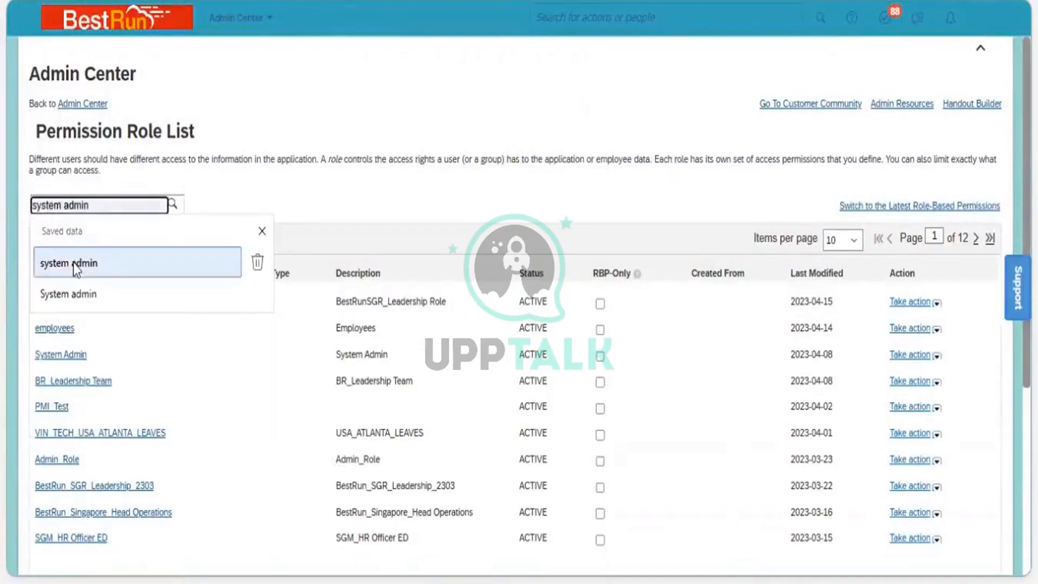
pyautogui.click(80, 264)
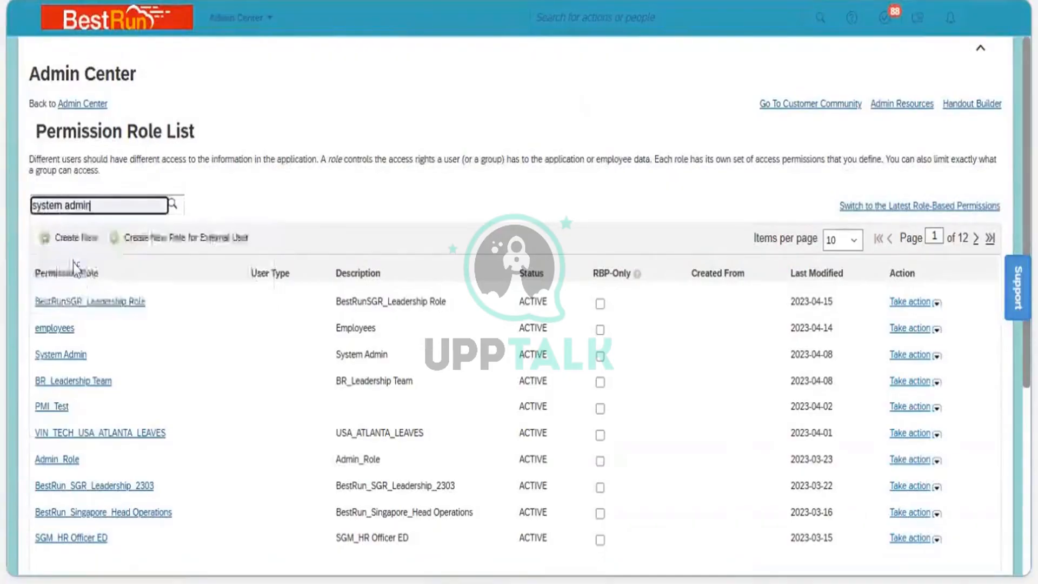
pyautogui.click(172, 206)
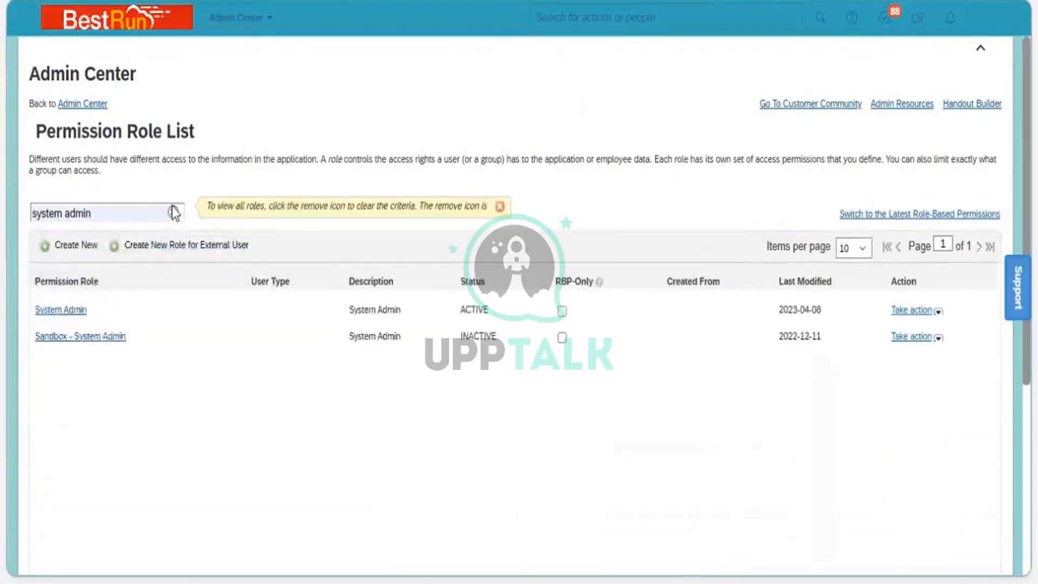
pyautogui.click(61, 313)
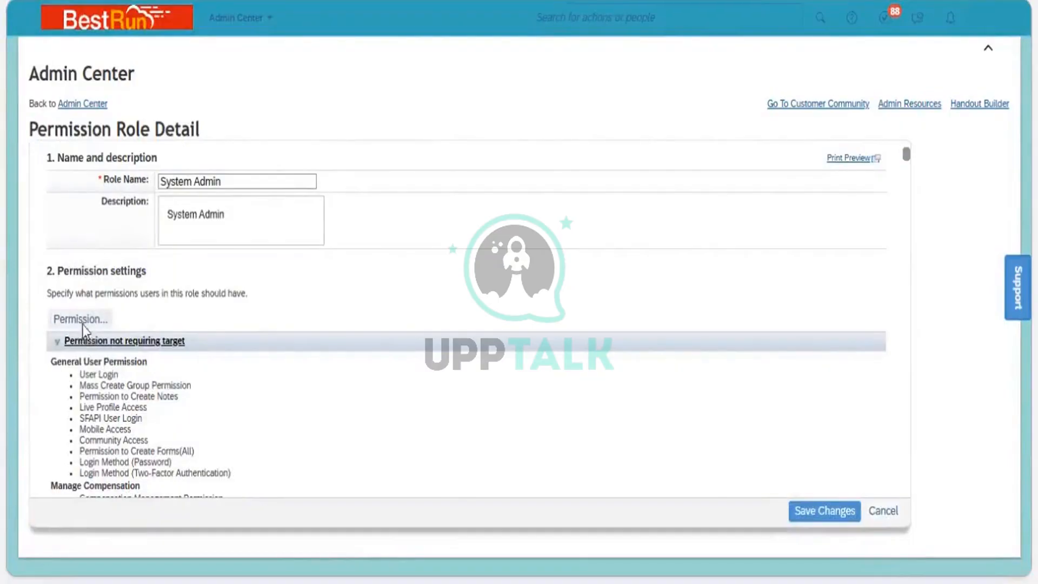
# Step: Compare the System Admin role's General User Permission settings with the same section of the employee's permission list, and cancel the settings dialog
pyautogui.click(82, 322)
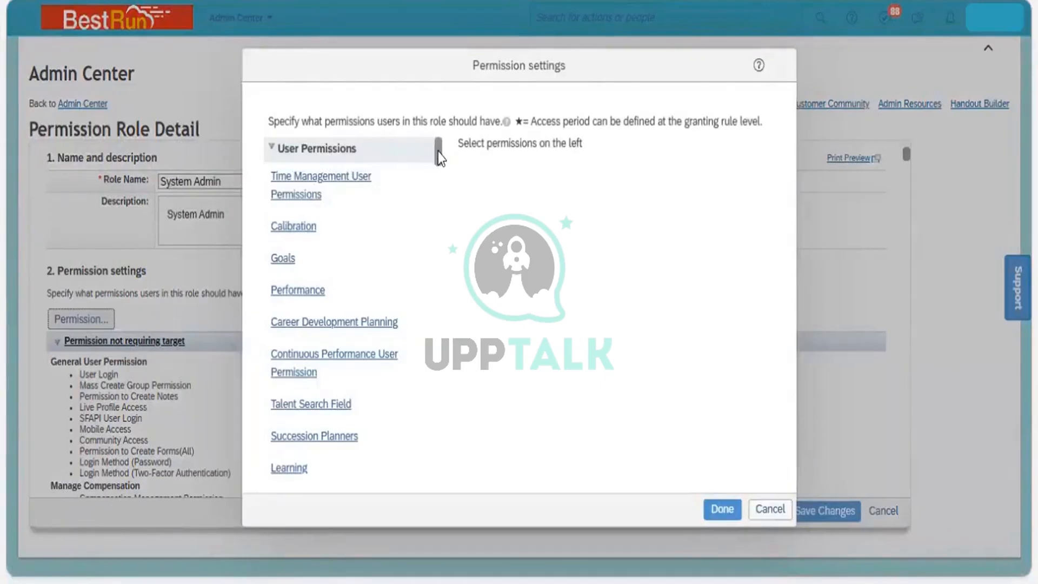
pyautogui.moveTo(439, 152); pyautogui.dragTo(438, 164)
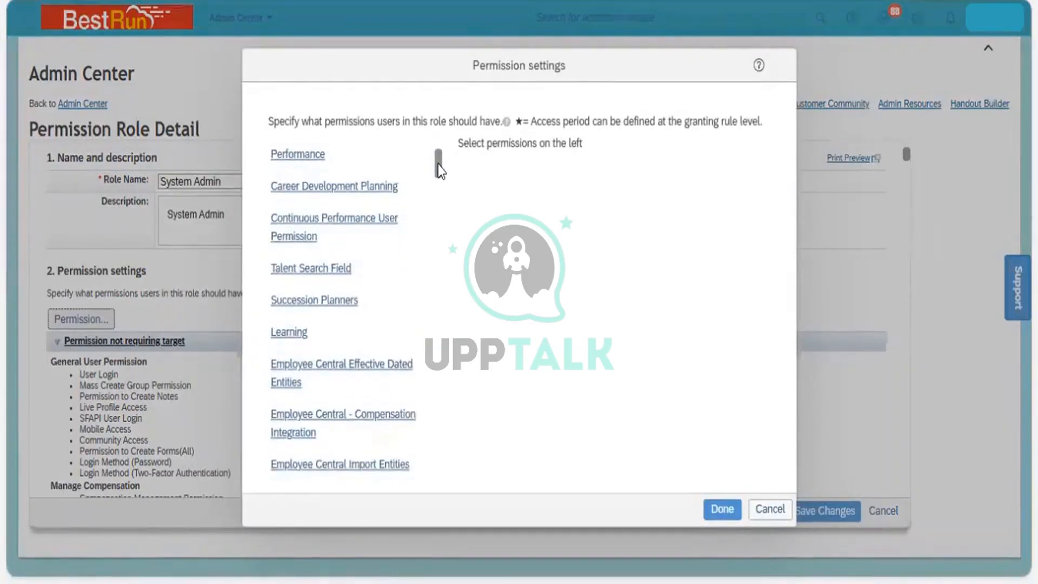
pyautogui.moveTo(438, 164); pyautogui.dragTo(439, 208)
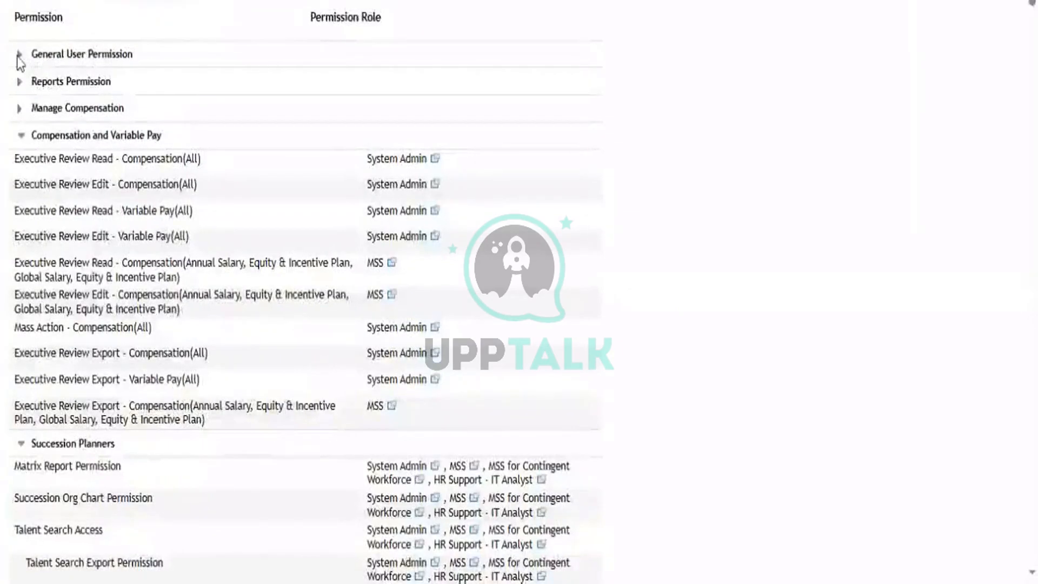
pyautogui.click(99, 65)
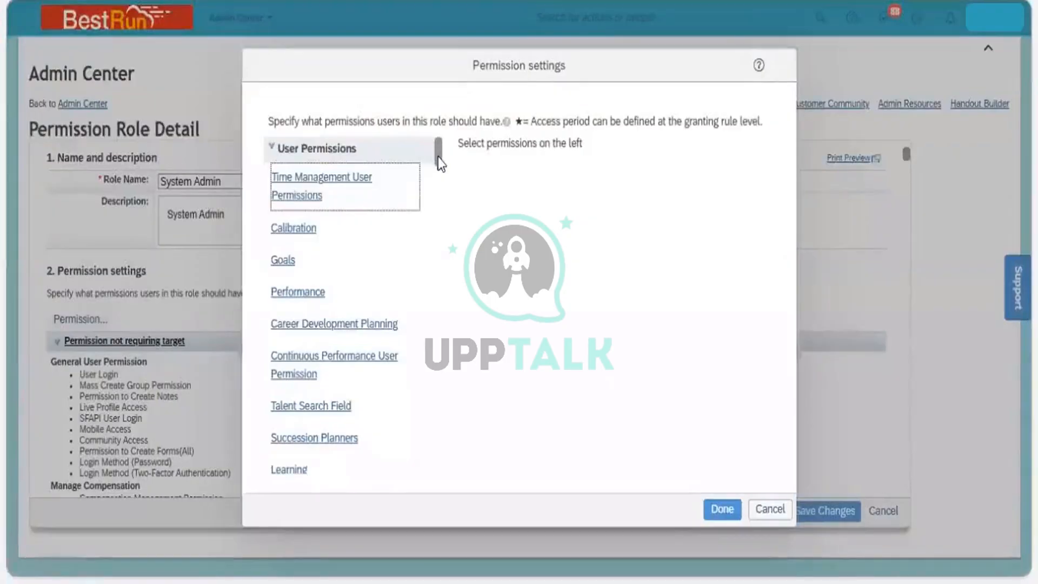
pyautogui.moveTo(439, 156); pyautogui.dragTo(433, 207)
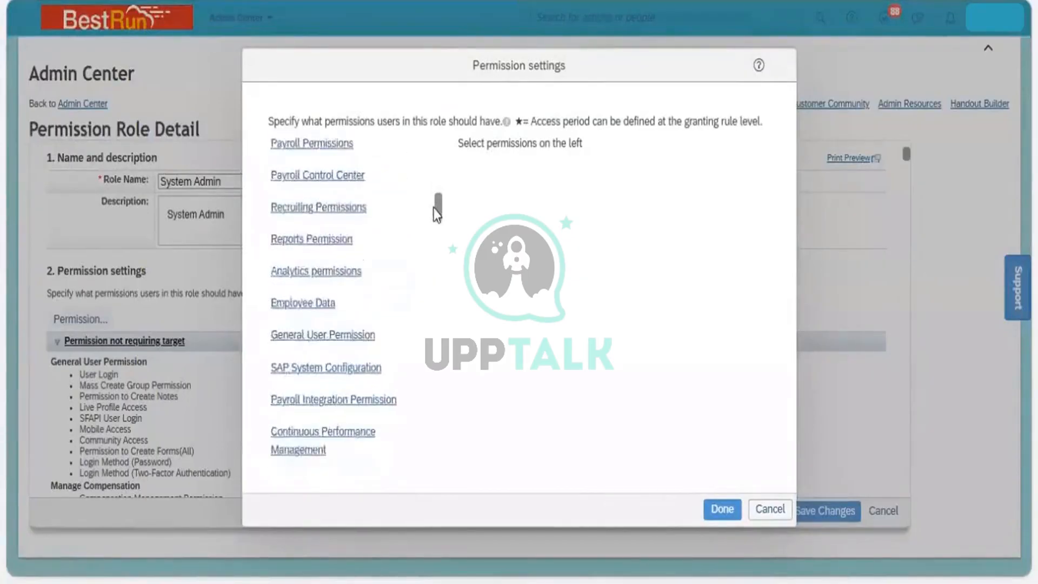
pyautogui.click(335, 335)
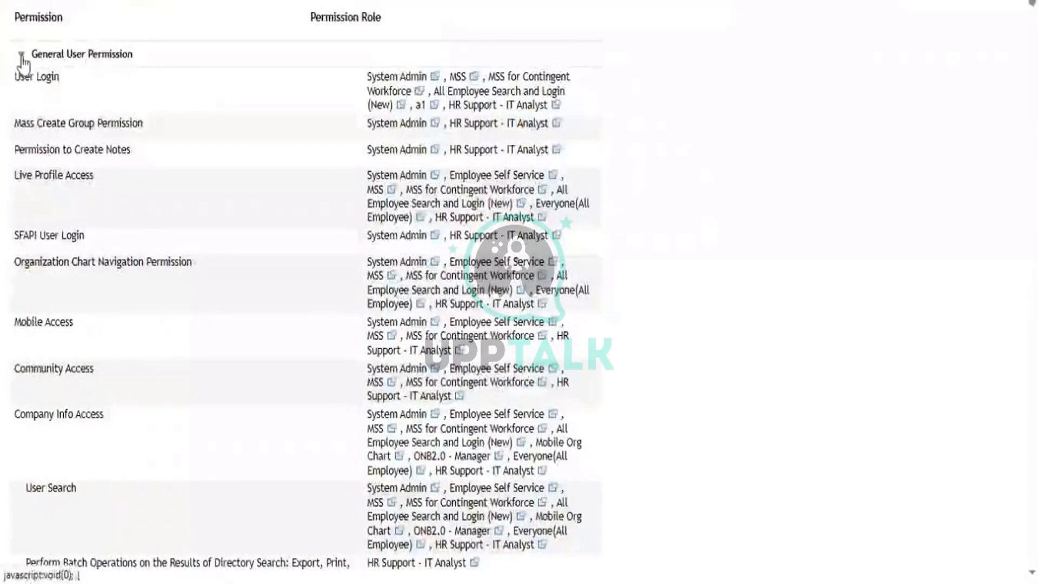
pyautogui.click(25, 101)
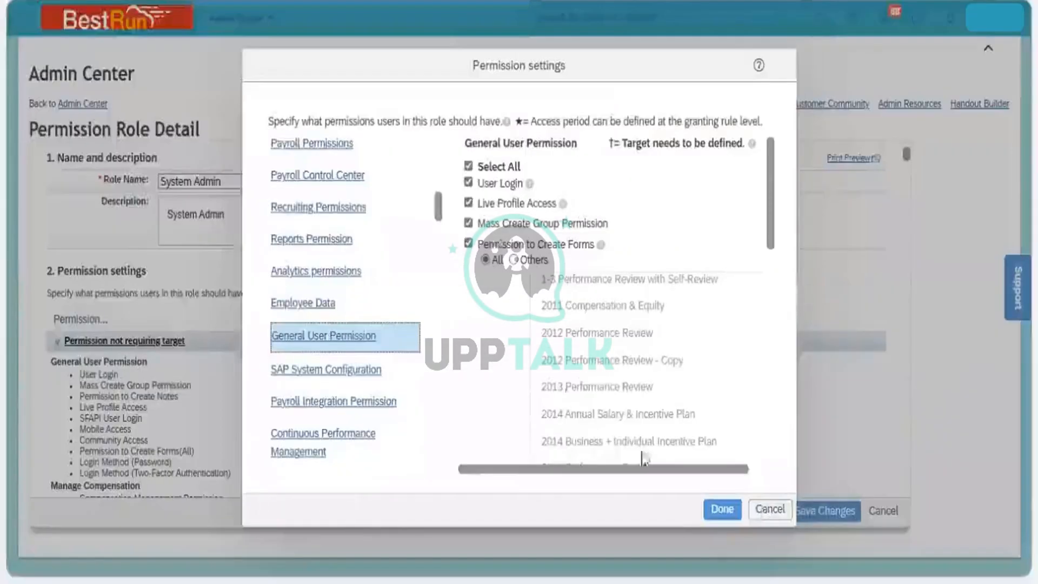
pyautogui.click(767, 511)
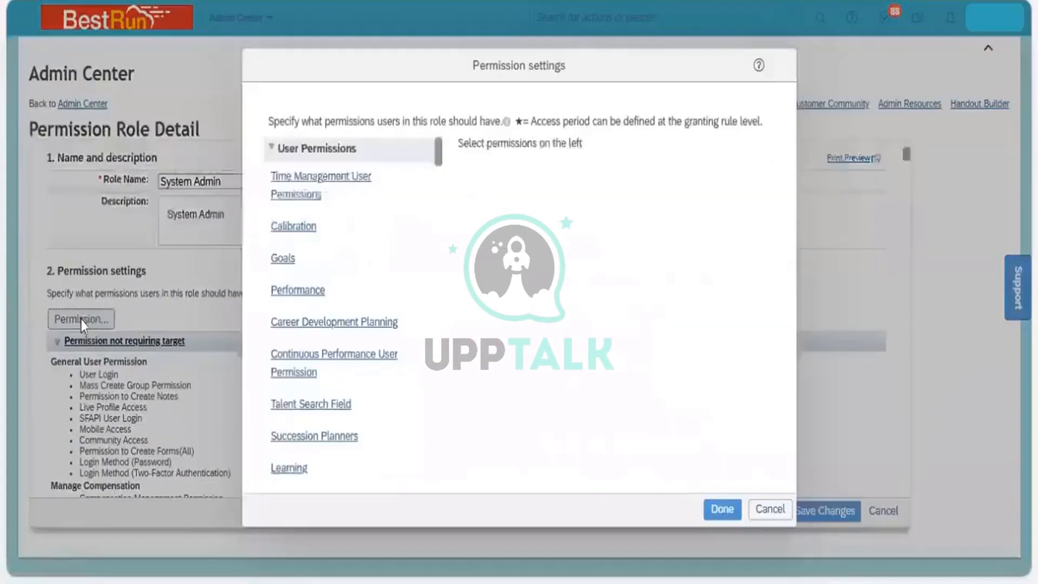
# Step: Reopen the System Admin role's permission settings and display the Reports Permission category
pyautogui.click(81, 319)
pyautogui.moveTo(440, 147); pyautogui.dragTo(437, 194)
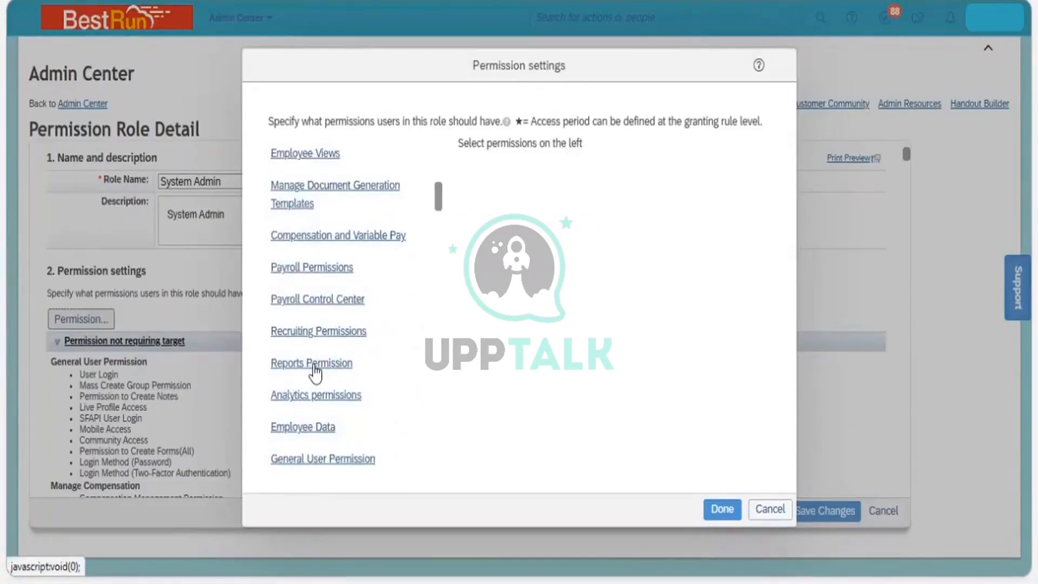
pyautogui.click(313, 364)
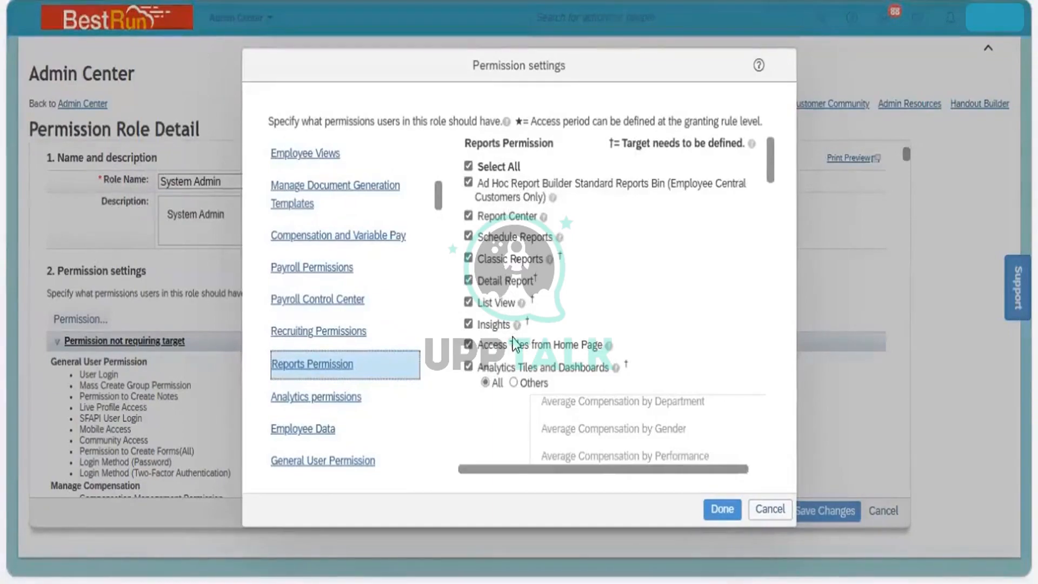
pyautogui.moveTo(517, 326)
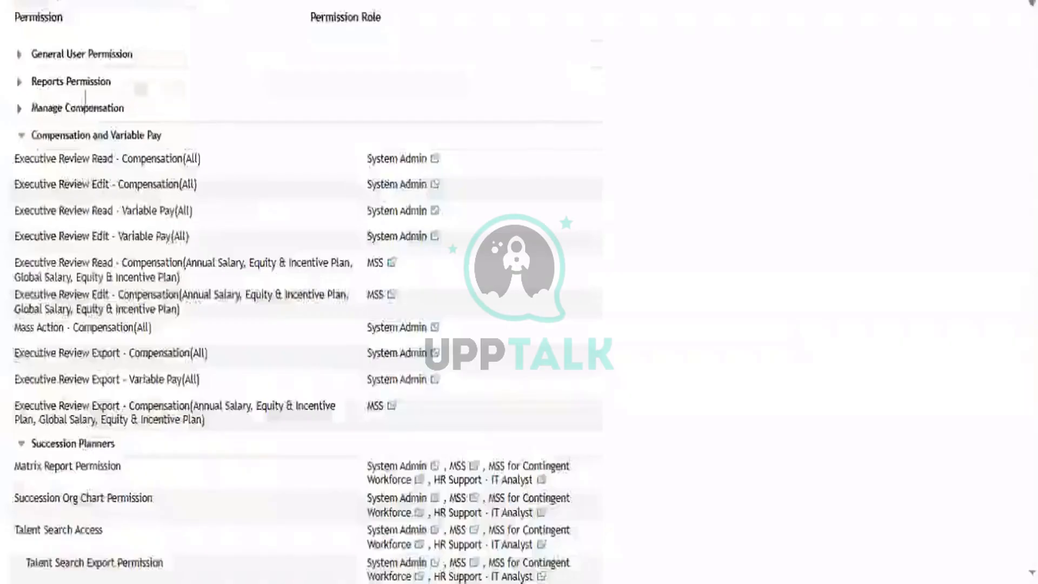
# Step: Review Reports Permission in the employee's permission list, and collapse it together with Compensation and Variable Pay and Succession Planners
pyautogui.click(91, 93)
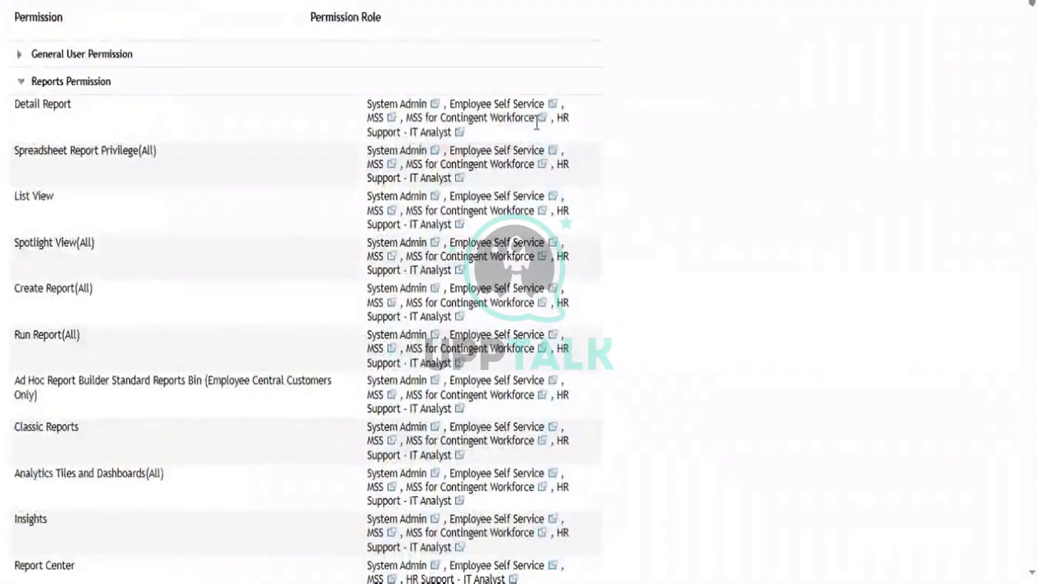
pyautogui.click(18, 82)
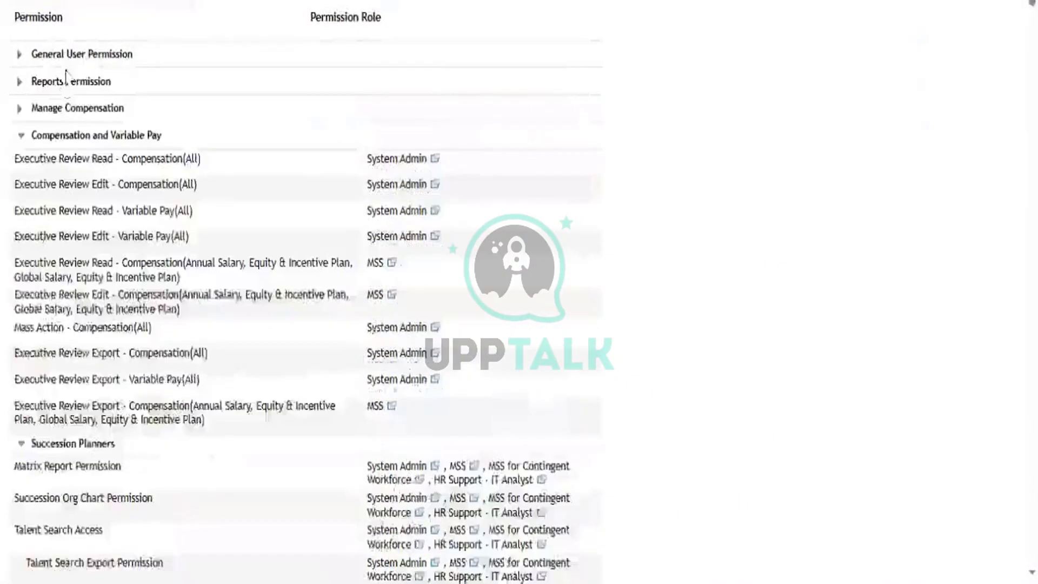
pyautogui.click(21, 136)
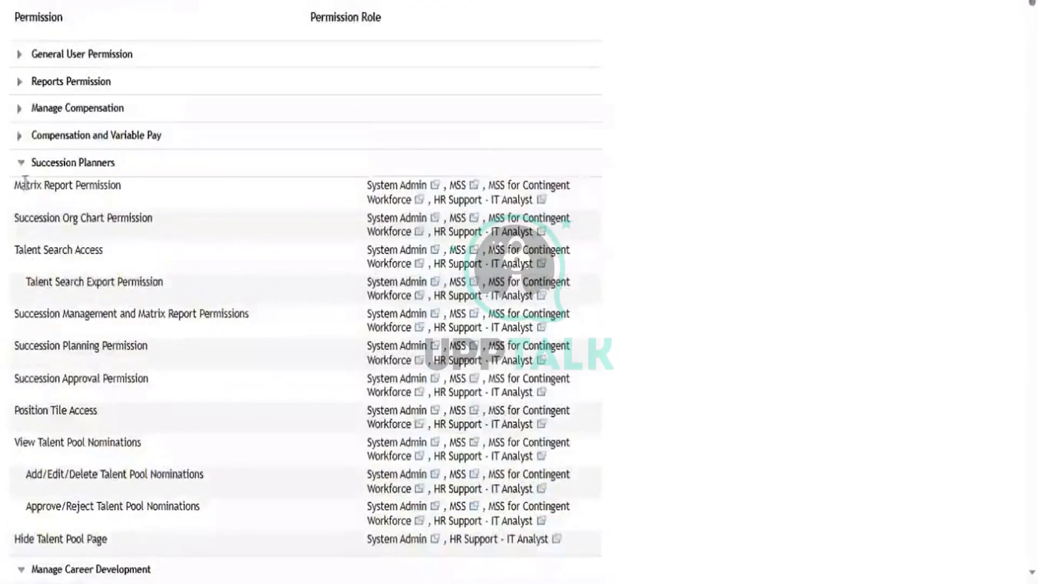
pyautogui.click(21, 164)
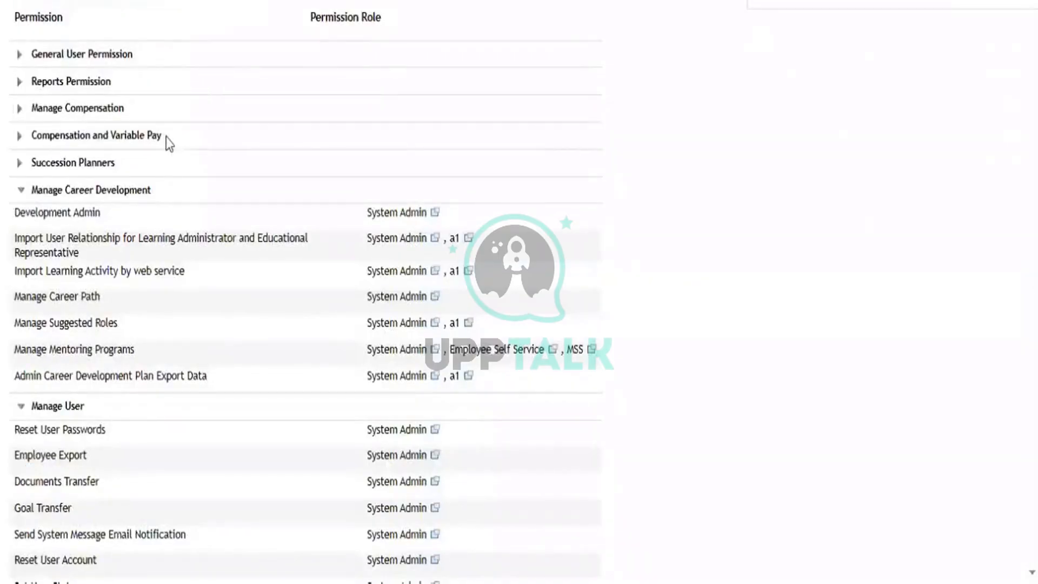
# Step: Search the employee's permission list for "Employee Data" and step through the matches to examine the Employee Data section
pyautogui.write('Emp')
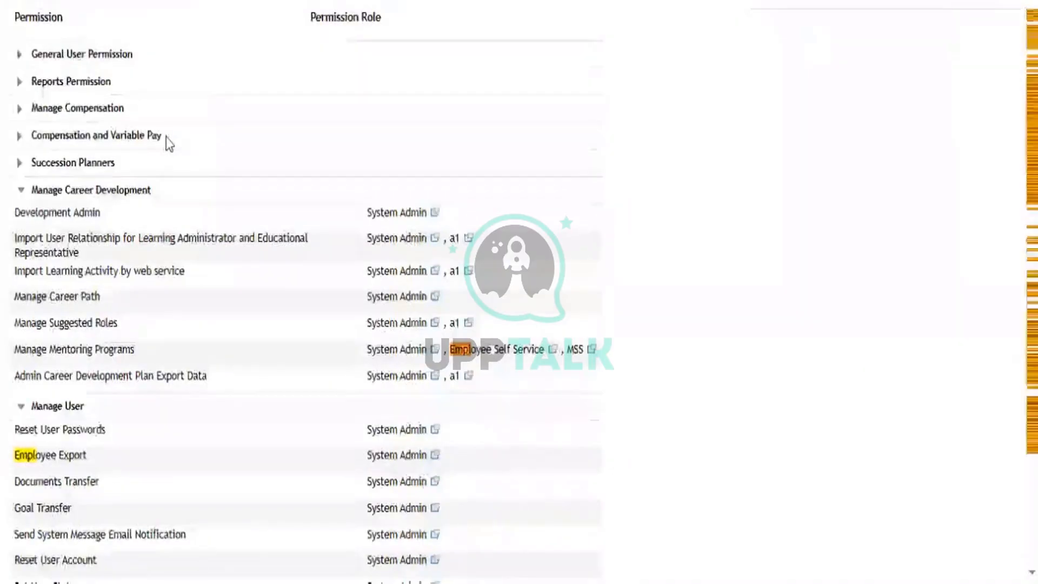
pyautogui.write('loyee Data')
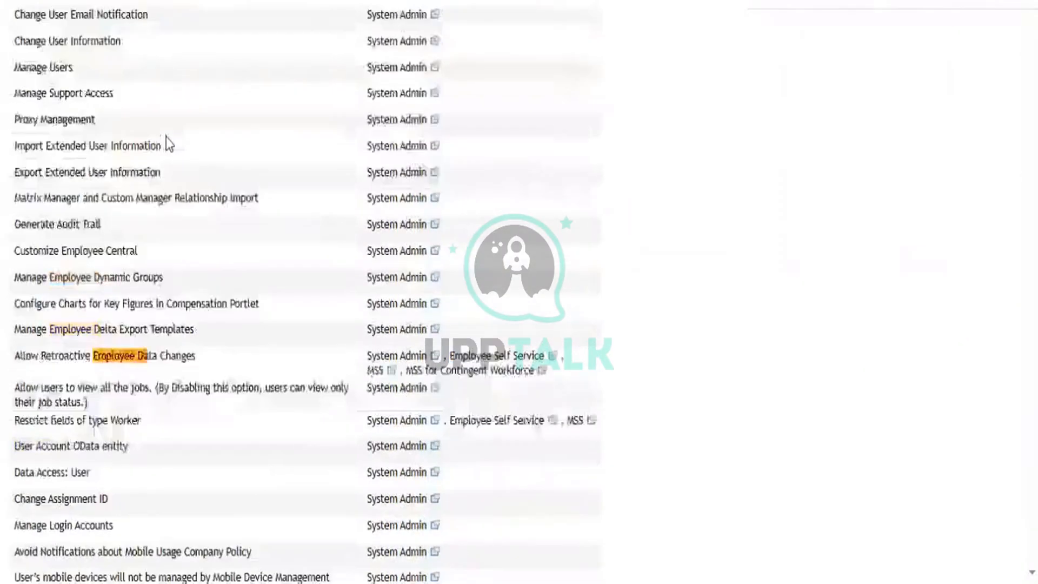
pyautogui.press('Return')
pyautogui.press('Return')
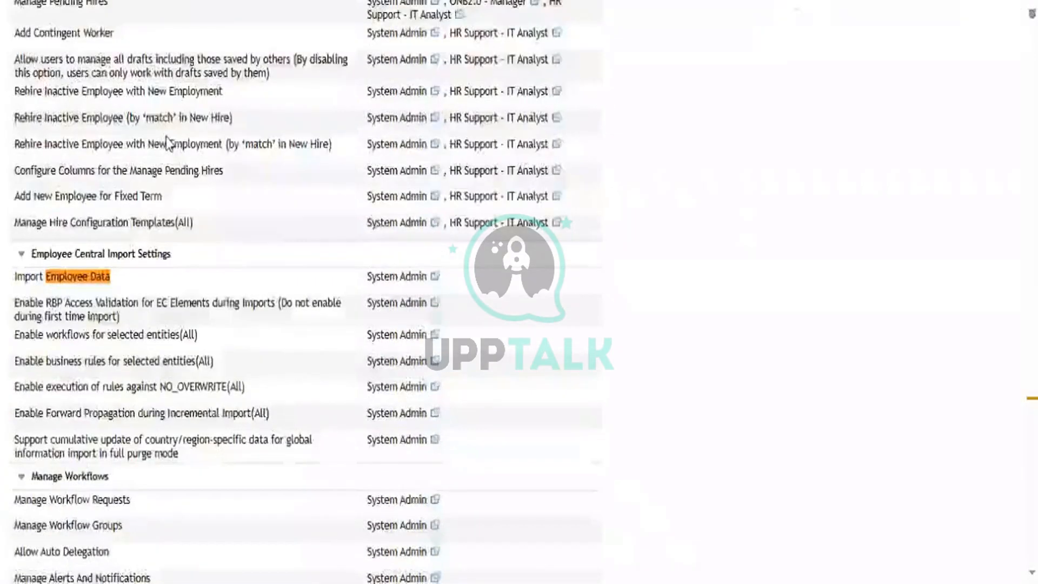
pyautogui.press('Return')
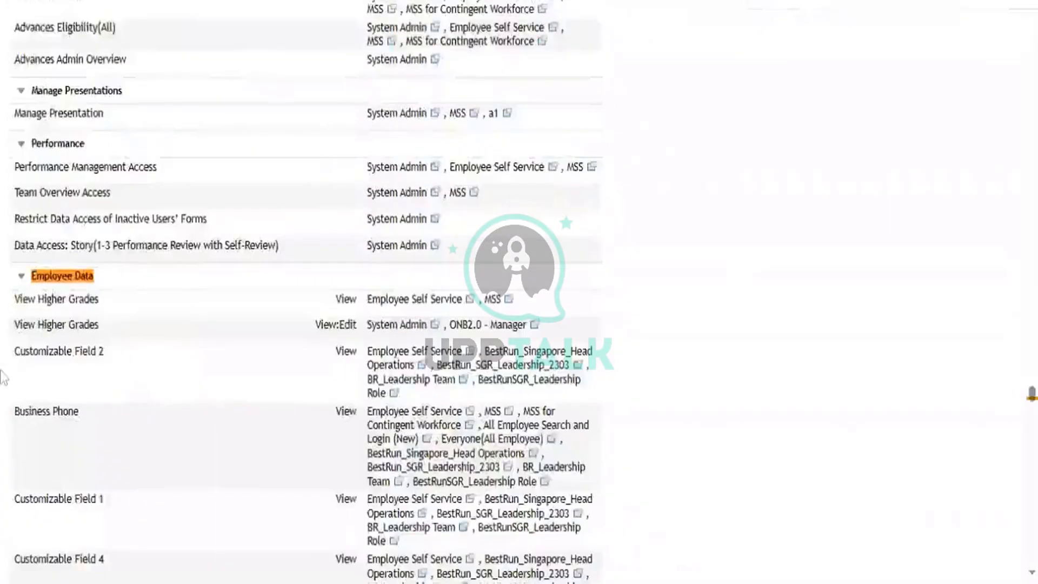
pyautogui.click(48, 285)
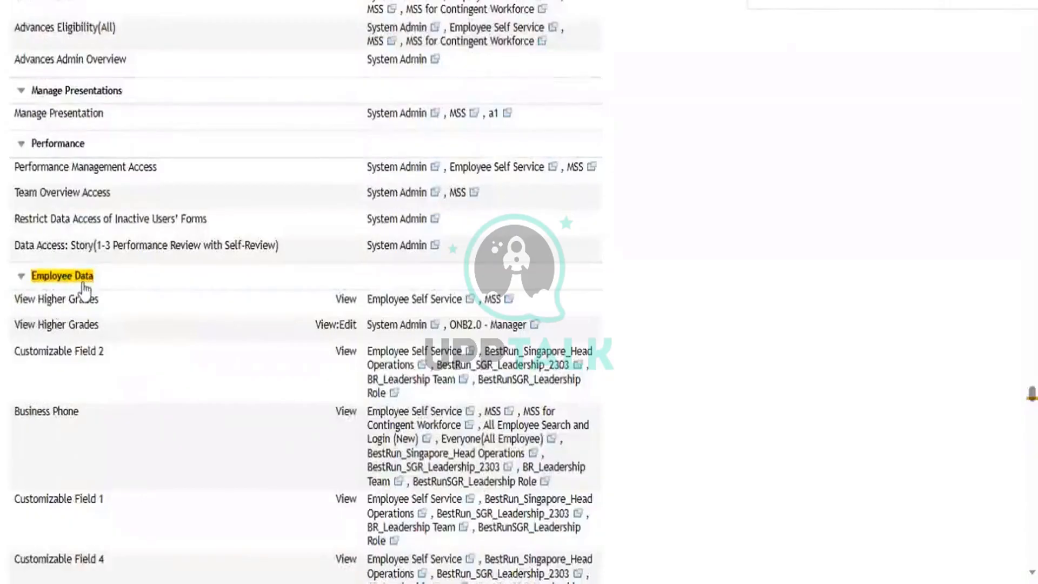
pyautogui.press('Return')
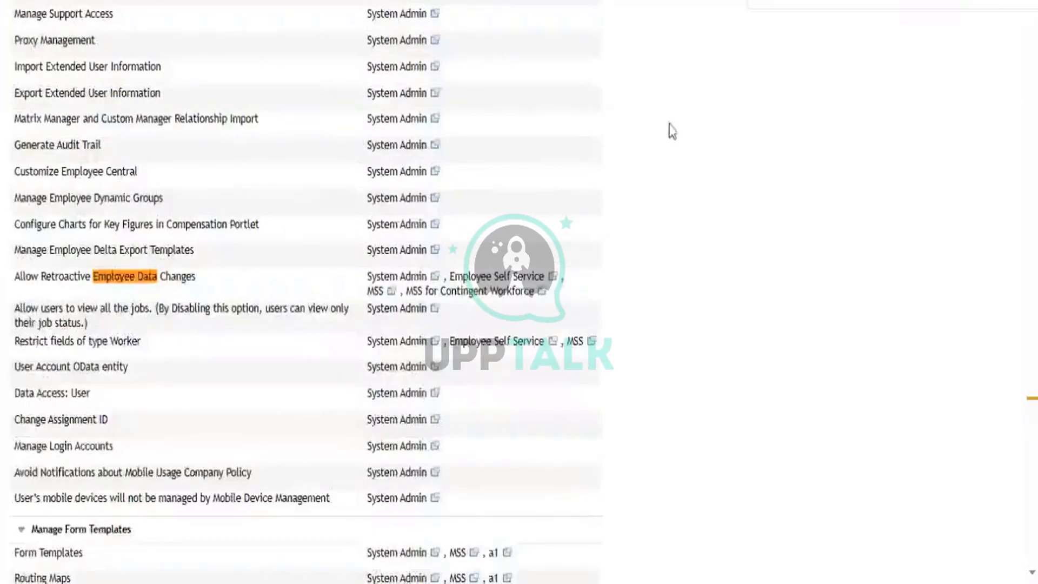
pyautogui.press('Return')
pyautogui.press('Return')
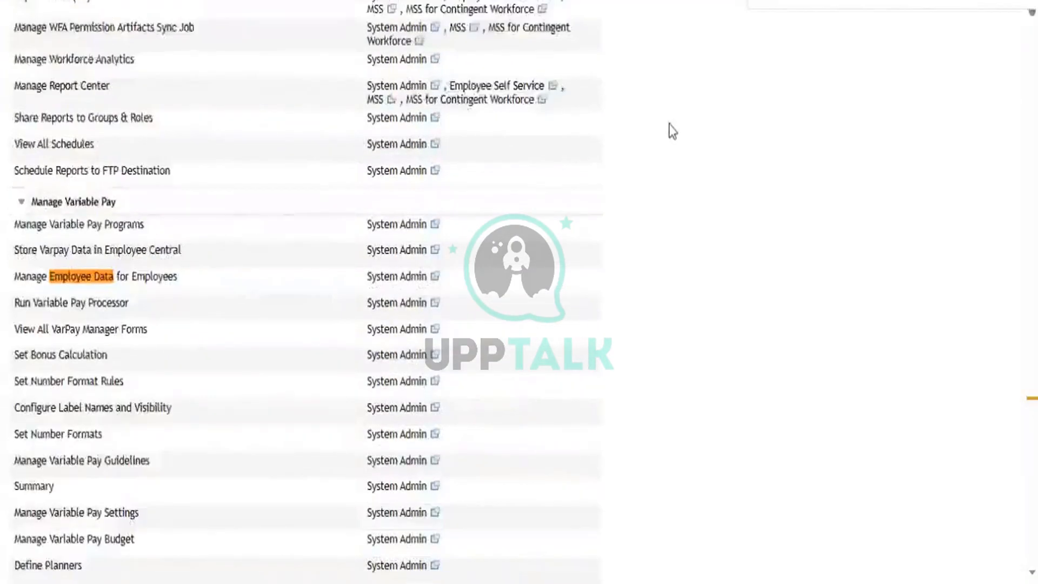
pyautogui.press('Return')
pyautogui.press('Return')
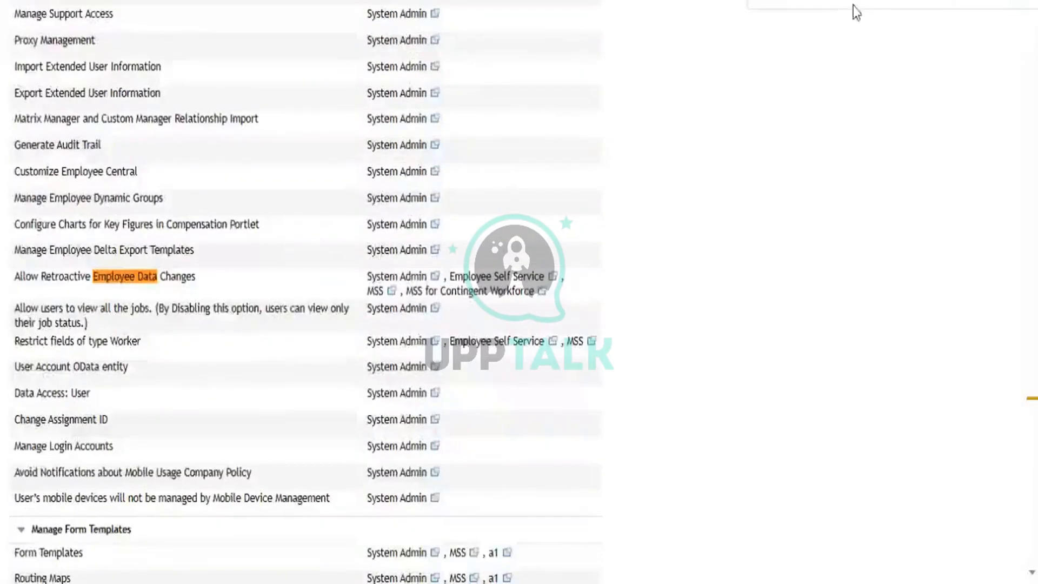
pyautogui.press('Return')
pyautogui.press('Return')
pyautogui.press('Return')
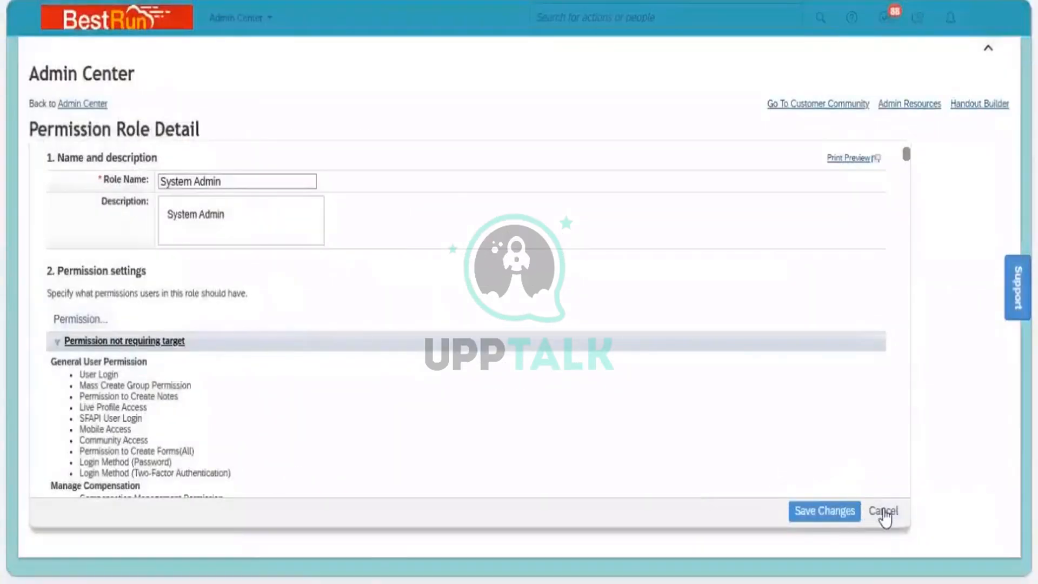
# Step: Leave the System Admin role without saving and search the Permission Role List for "ESS"
pyautogui.click(884, 511)
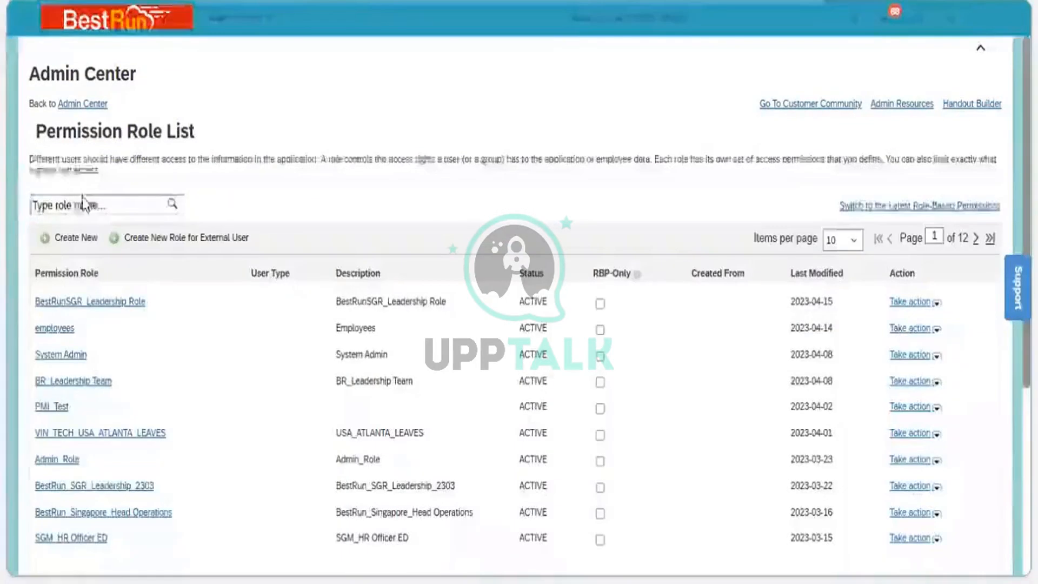
pyautogui.click(80, 206)
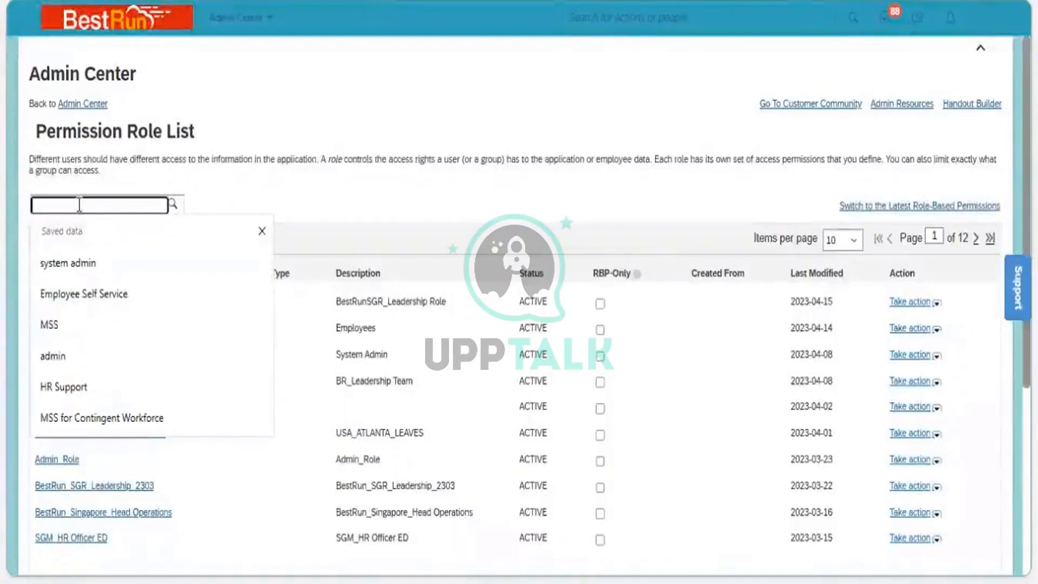
pyautogui.write('ESS')
pyautogui.press('Return')
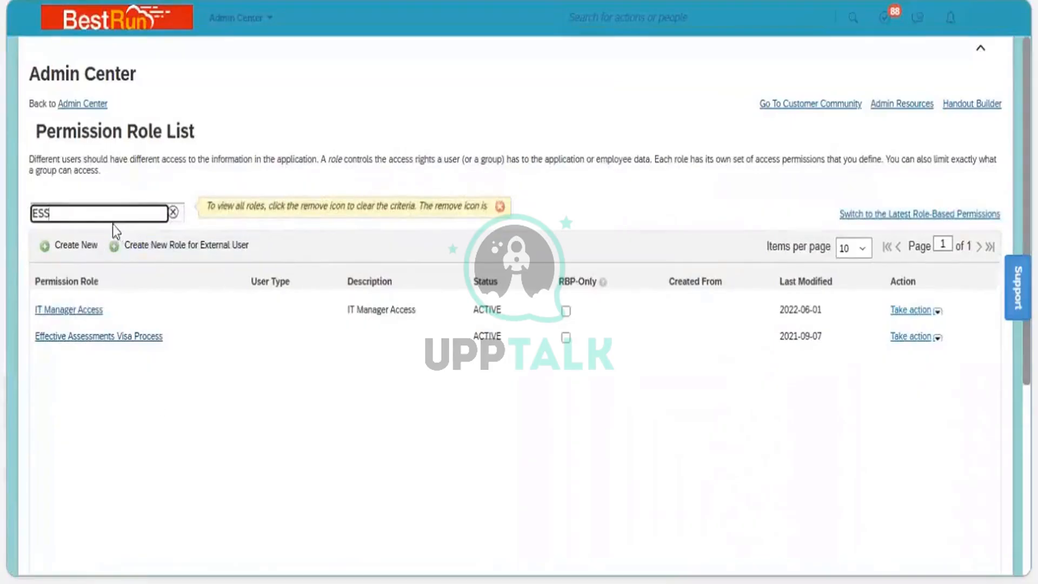
# Step: Change the role search to "Employee self" and open the Employee Self Service role
pyautogui.press('BackSpace')
pyautogui.press('BackSpace')
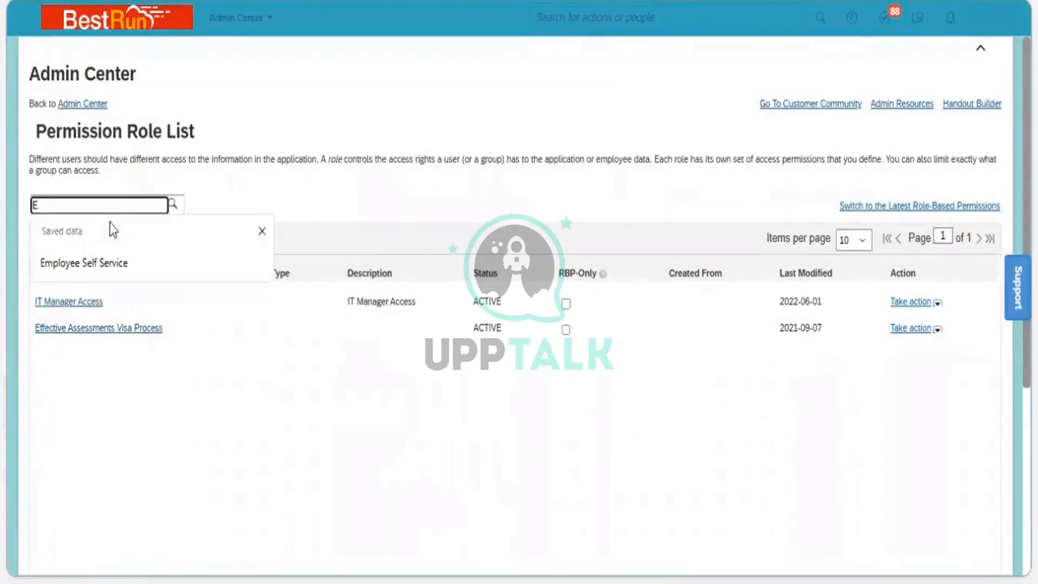
pyautogui.write('mployee self')
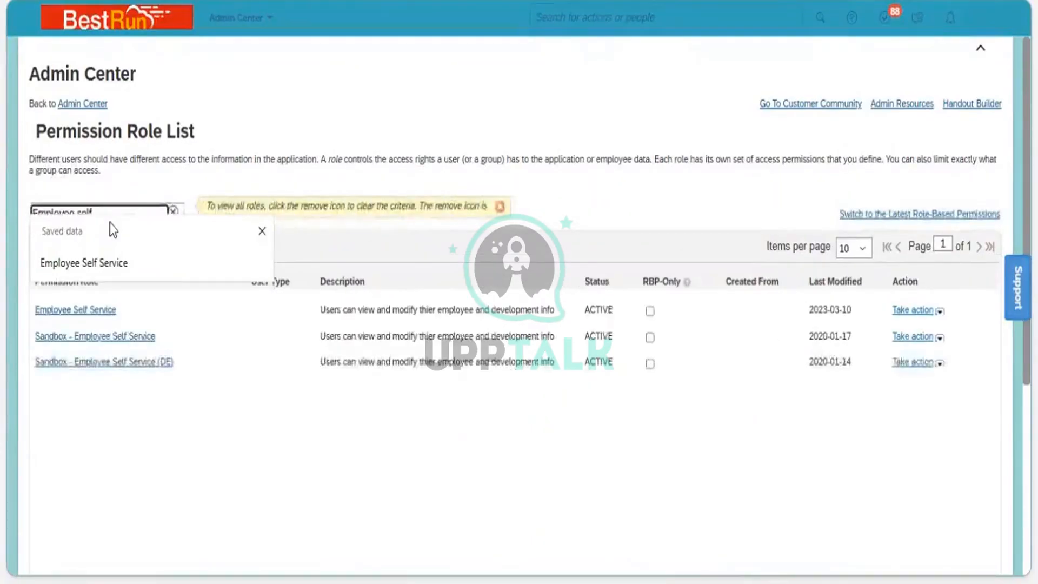
pyautogui.click(81, 314)
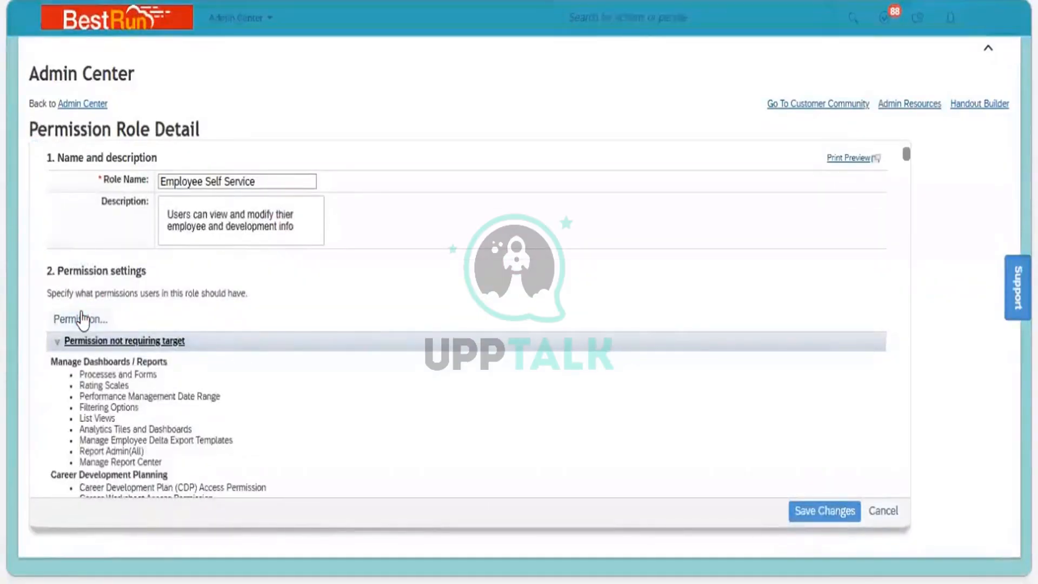
# Step: Open the Employee Self Service role's permission settings and display the Employee Data category
pyautogui.click(76, 320)
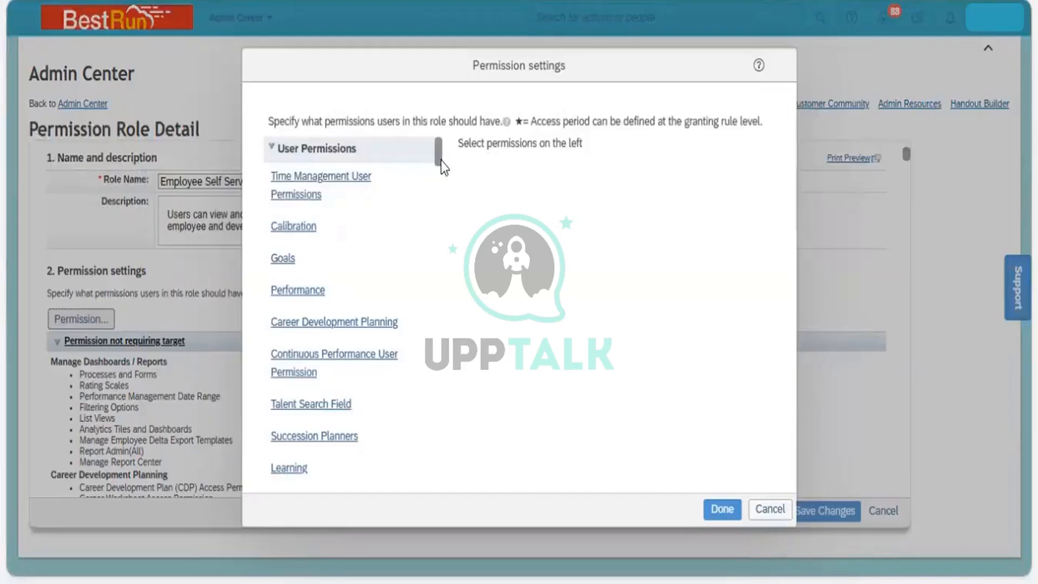
pyautogui.moveTo(441, 162); pyautogui.dragTo(441, 216)
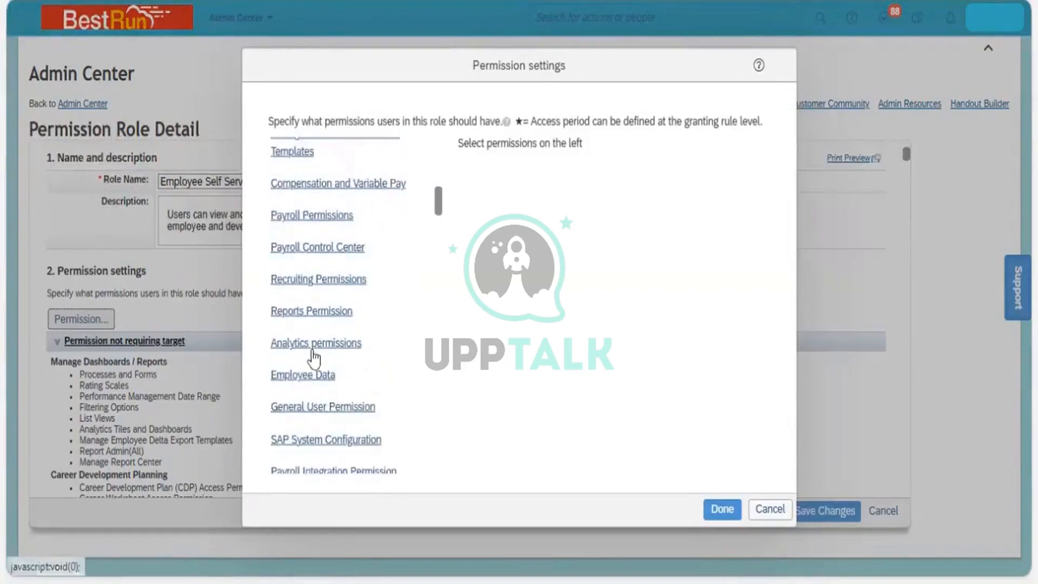
pyautogui.click(302, 379)
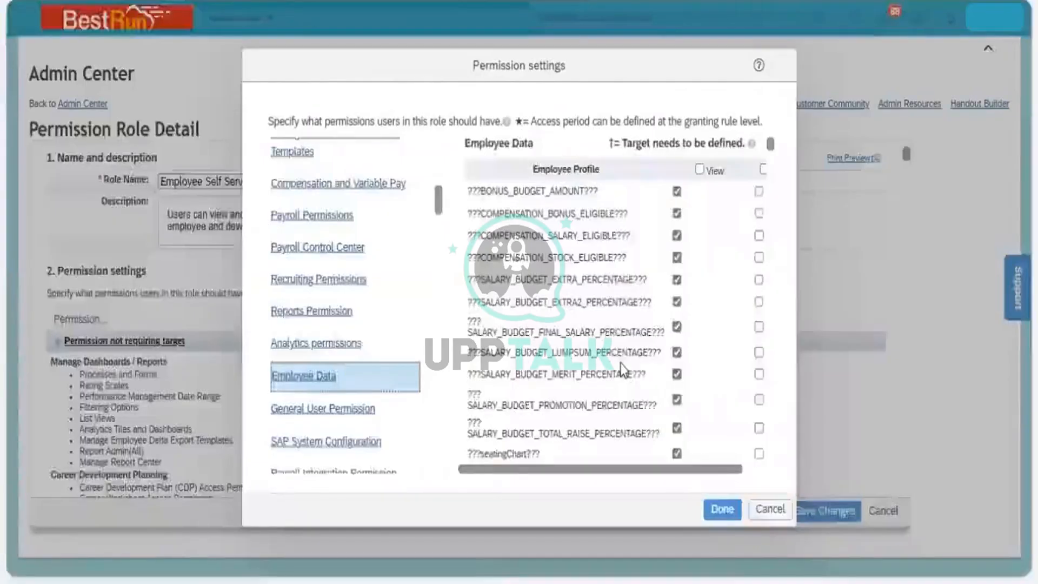
# Step: Find "view higher grades" in the role's Employee Data permissions, reaching the entry under HR Actions
pyautogui.hotkey('ctrl', 'f')
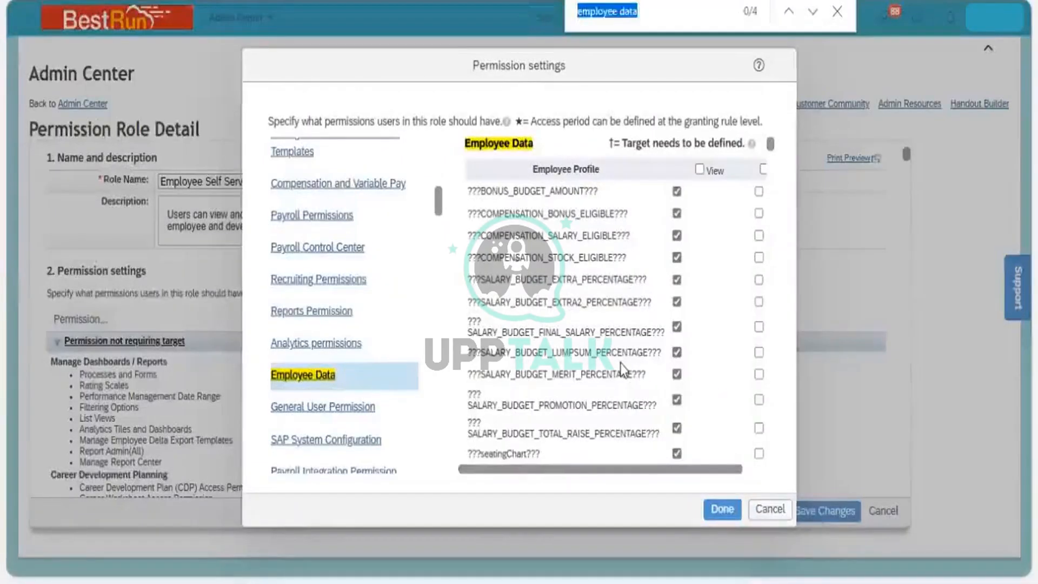
pyautogui.write('view higher')
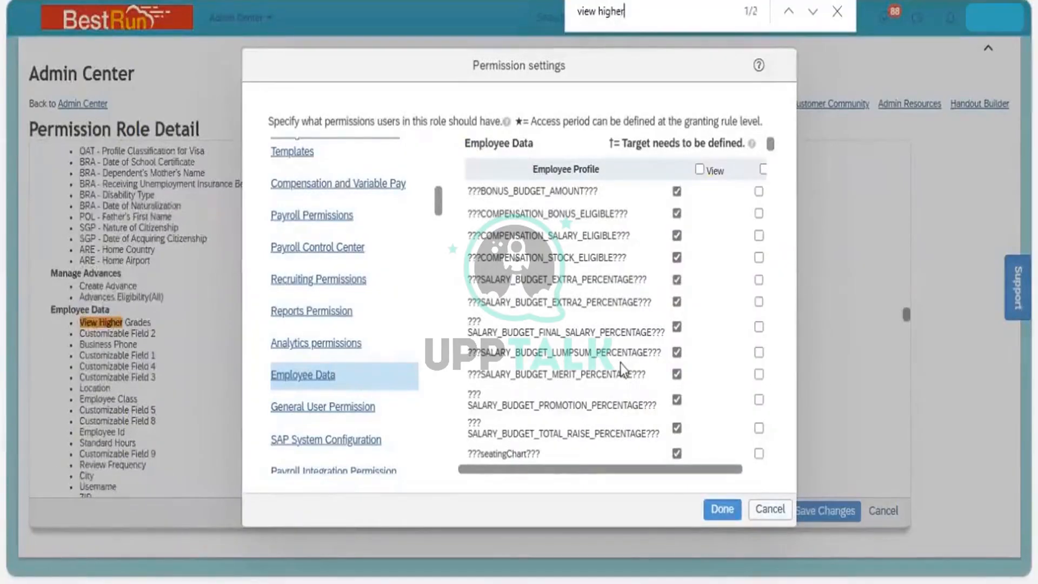
pyautogui.write(' grades')
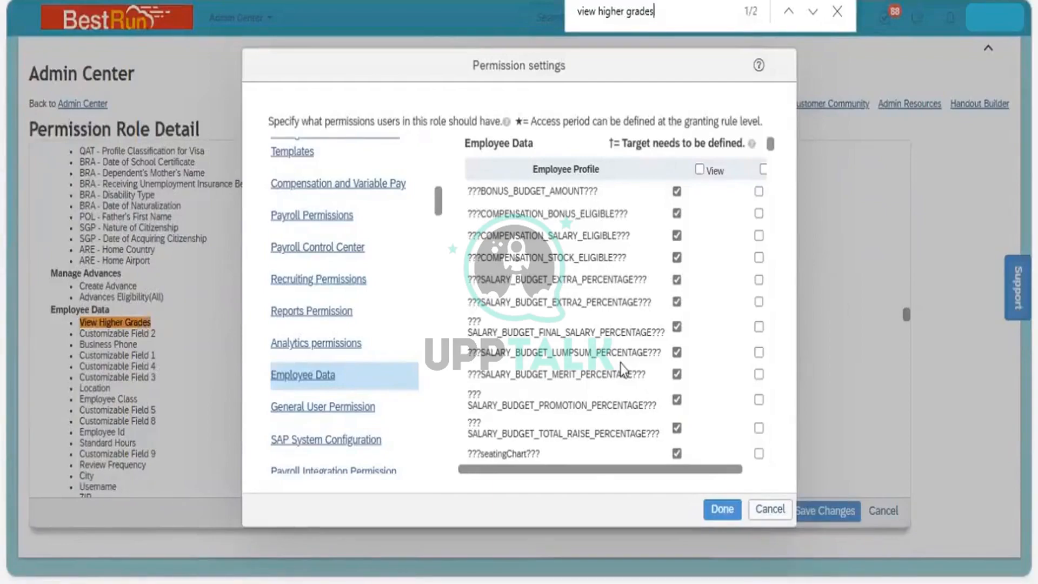
pyautogui.press('Return')
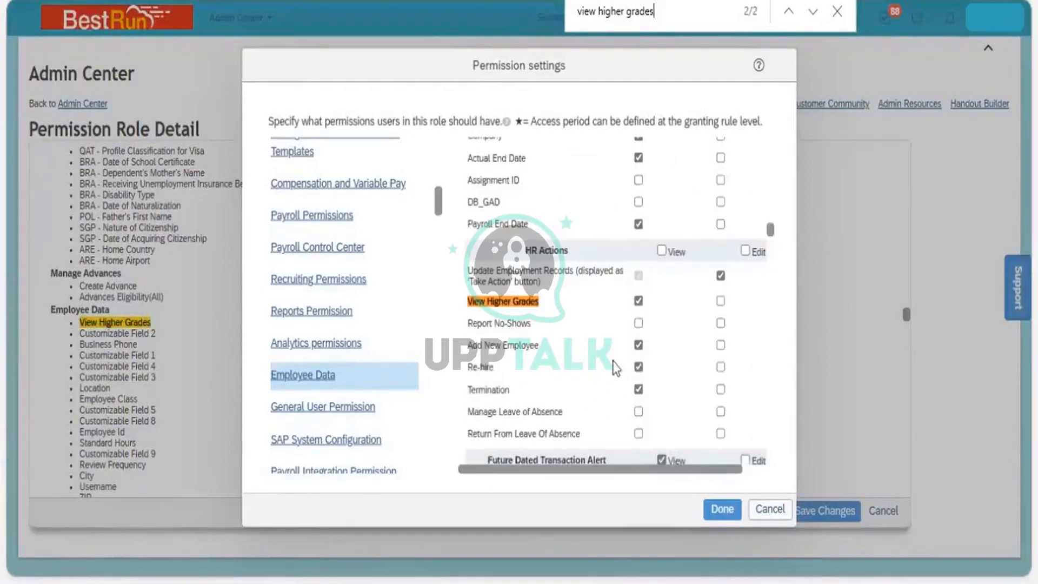
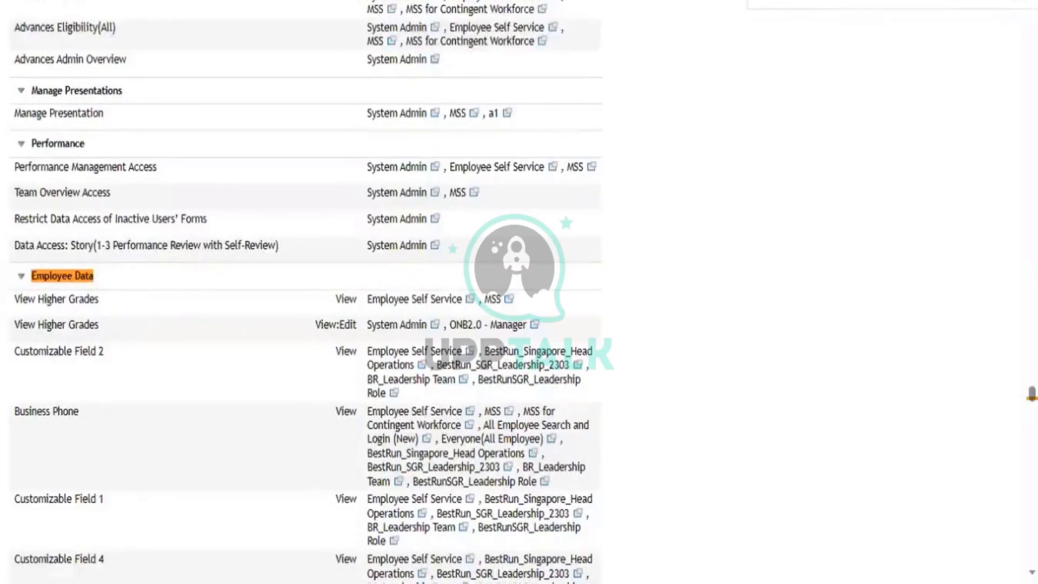
# Step: Close the employee's permission list, search the actions for "user role" and open User Role Search
pyautogui.press('Escape')
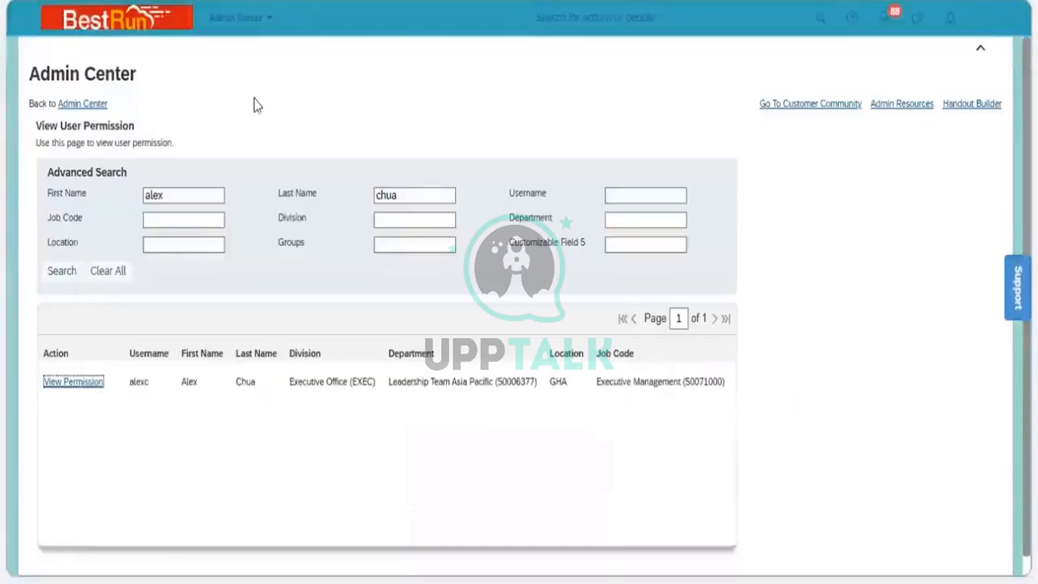
pyautogui.click(592, 20)
pyautogui.write('user')
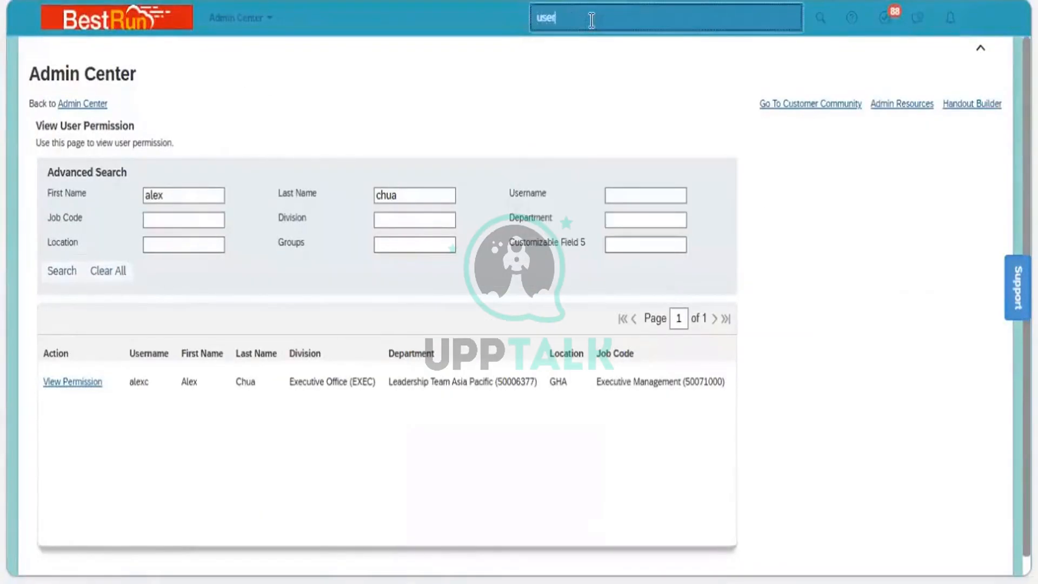
pyautogui.write(' role')
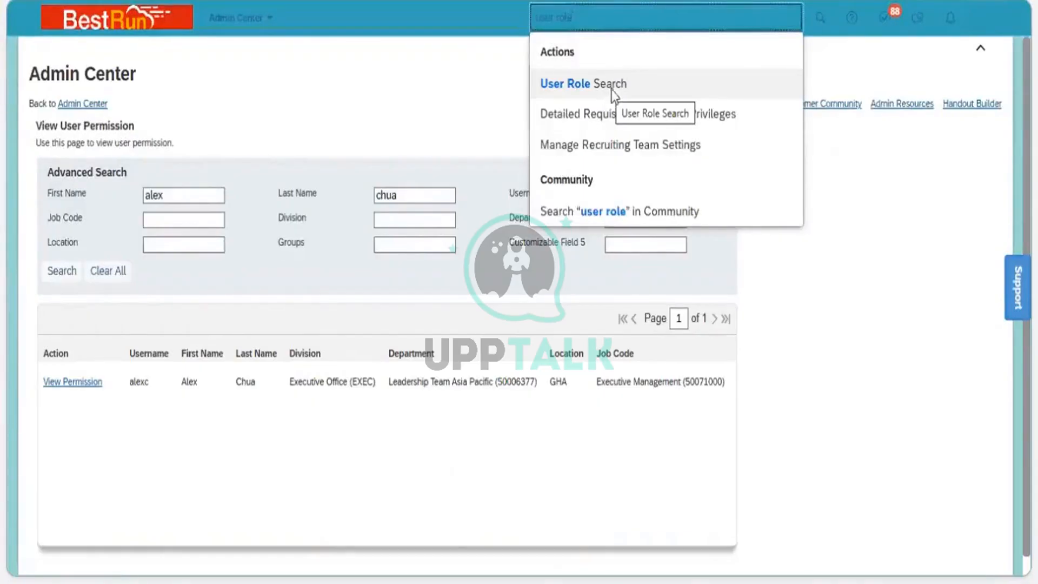
pyautogui.click(613, 91)
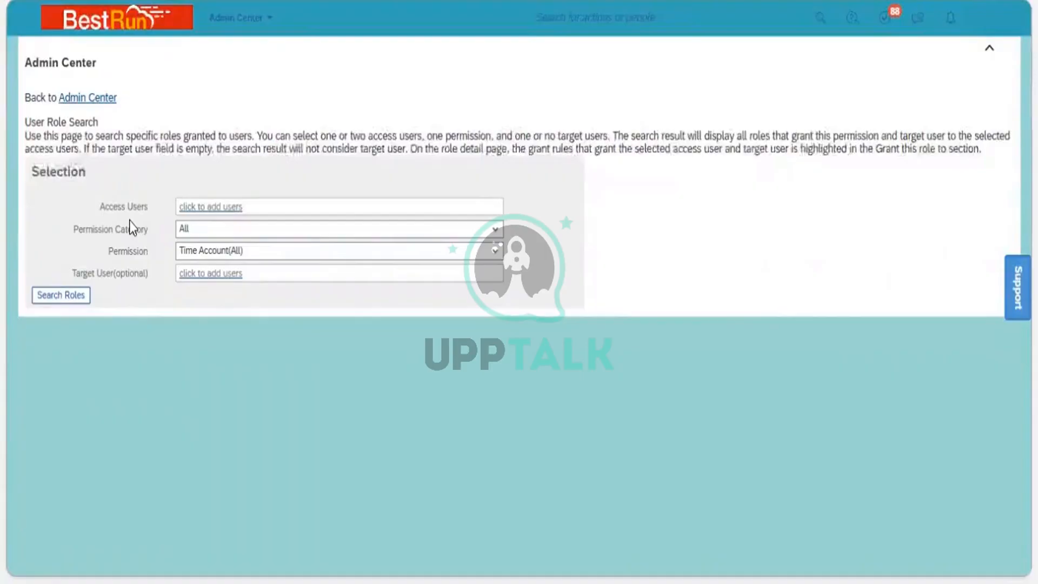
# Step: Add an employee to Access Users by searching with the first and last name and selecting the matching user
pyautogui.click(216, 207)
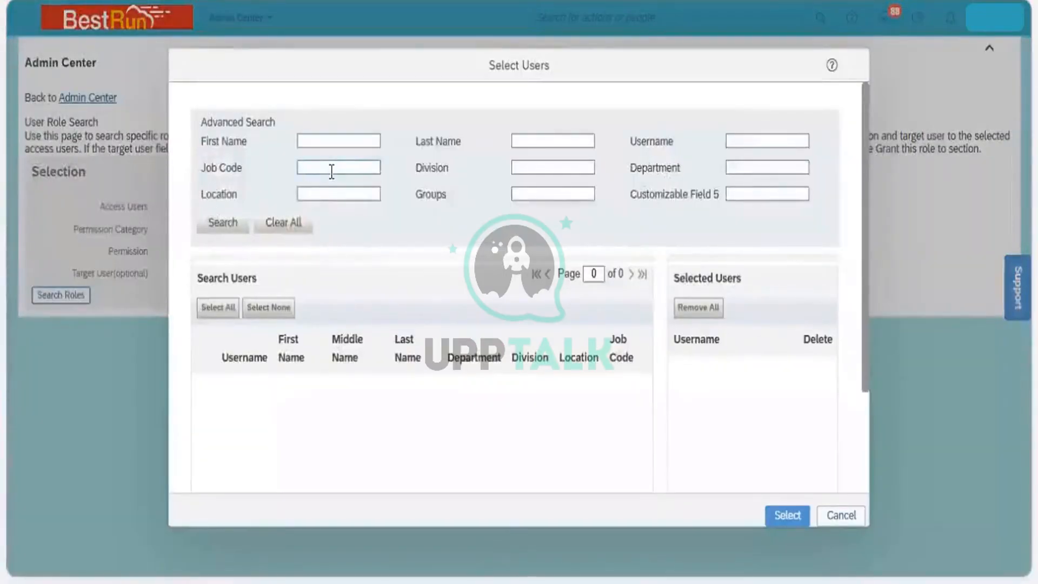
pyautogui.click(323, 142)
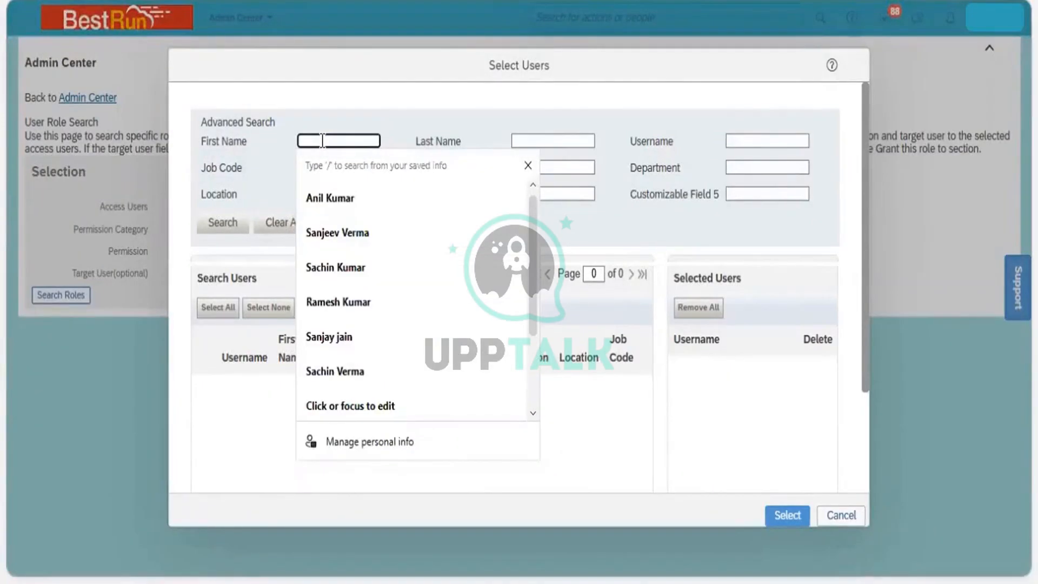
pyautogui.write('Anil')
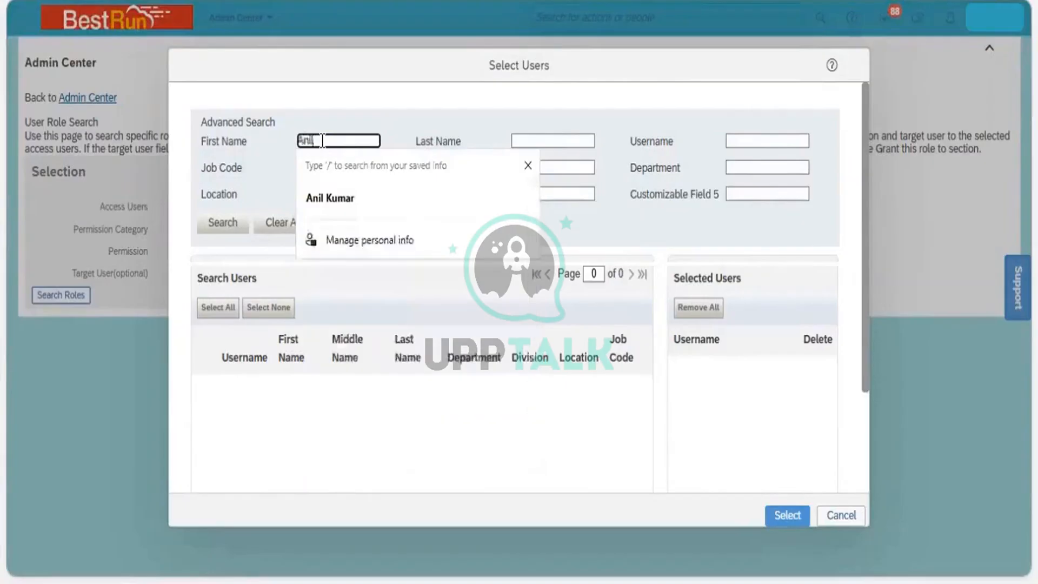
pyautogui.click(339, 202)
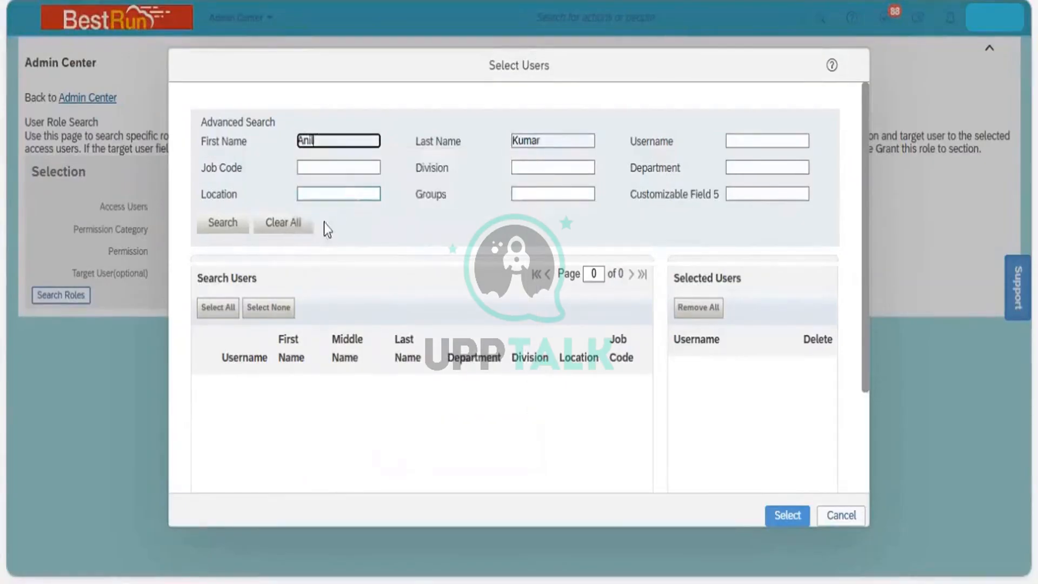
pyautogui.click(216, 232)
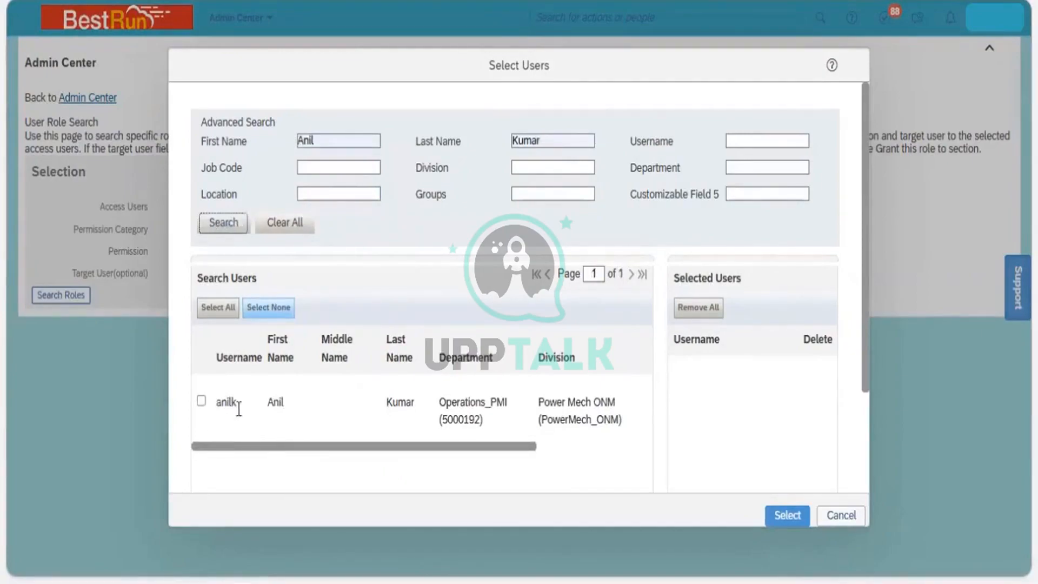
pyautogui.click(201, 401)
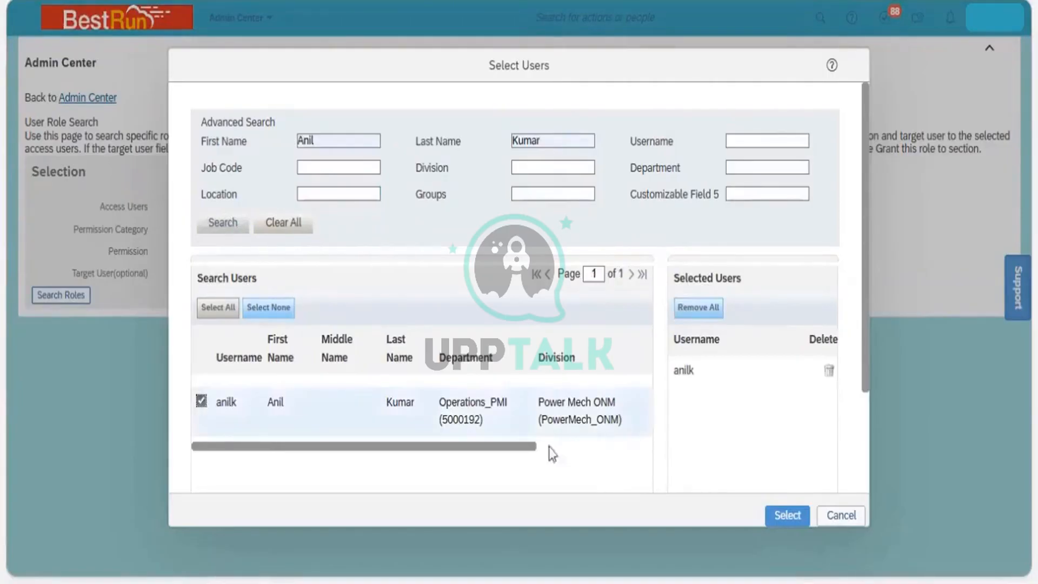
pyautogui.click(769, 512)
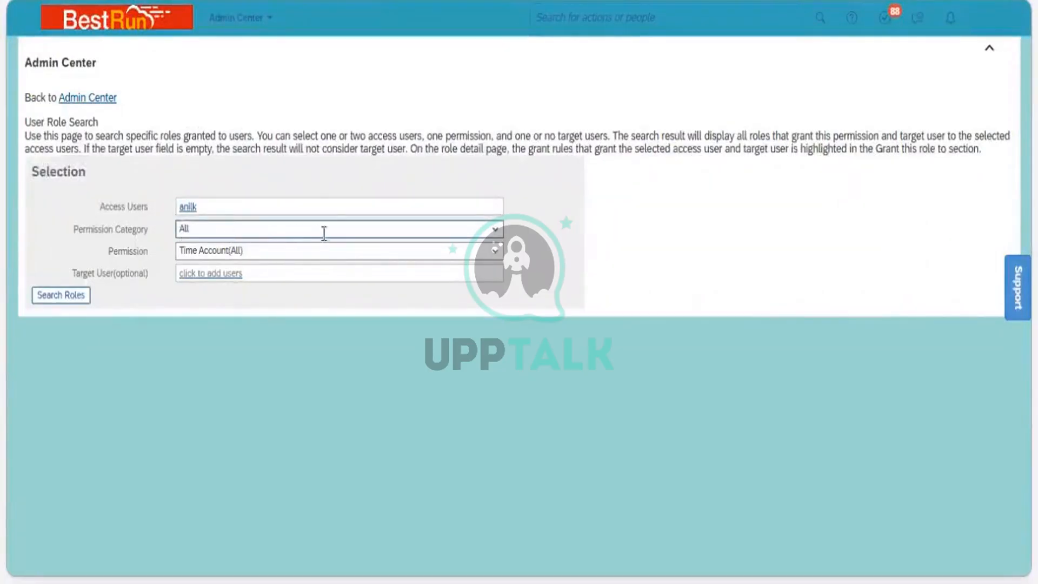
# Step: Set the User Role Search permission category to Employee Data
pyautogui.click(495, 235)
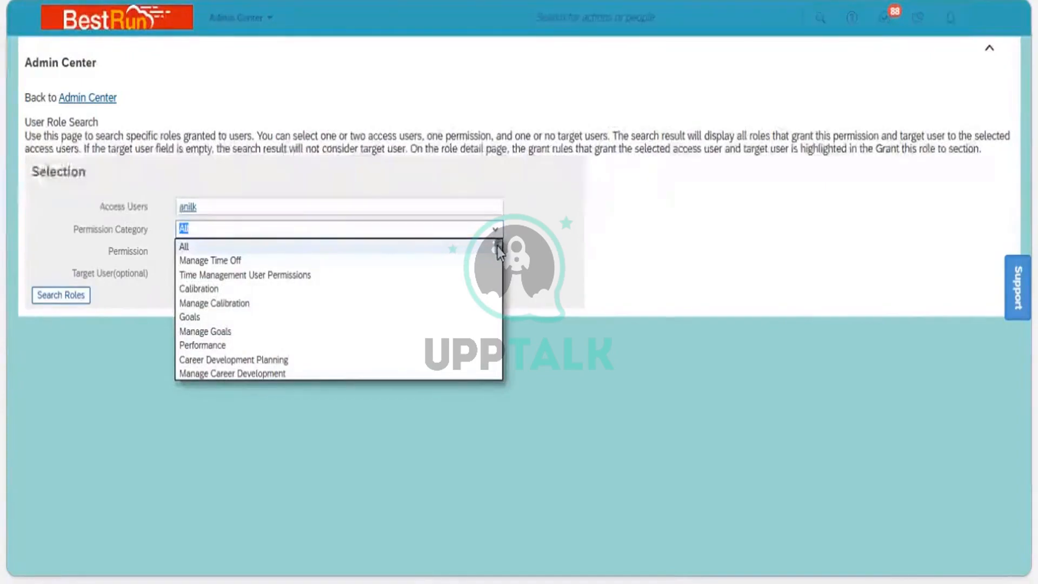
pyautogui.moveTo(496, 246); pyautogui.dragTo(497, 256)
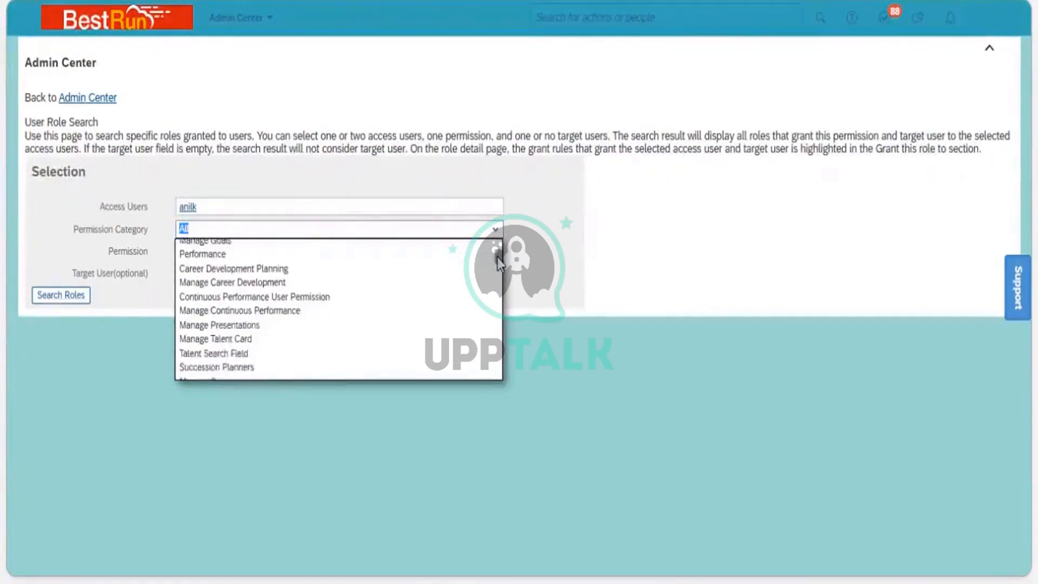
pyautogui.write('Emplo')
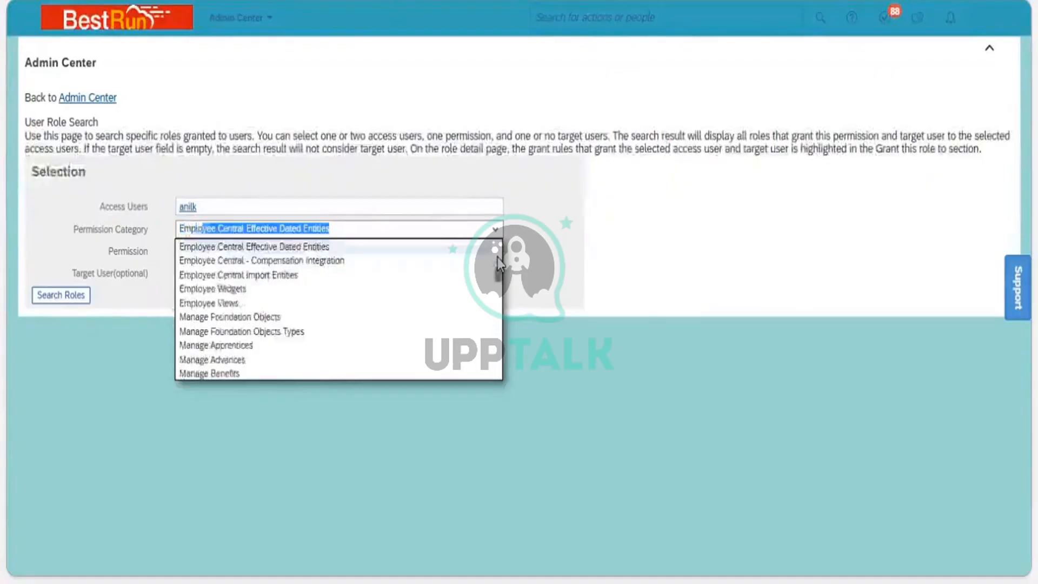
pyautogui.write('yee Data')
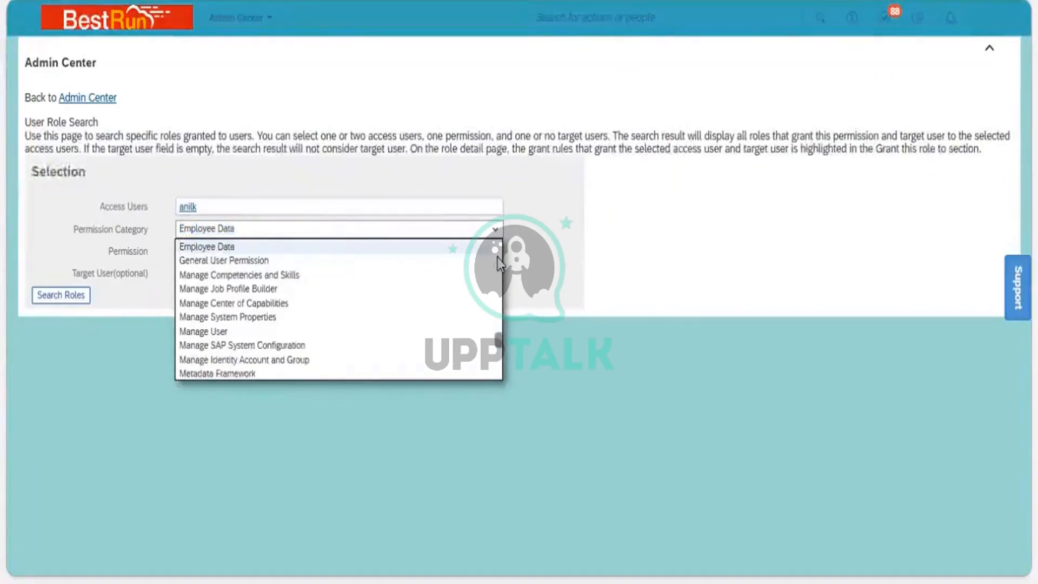
pyautogui.click(222, 250)
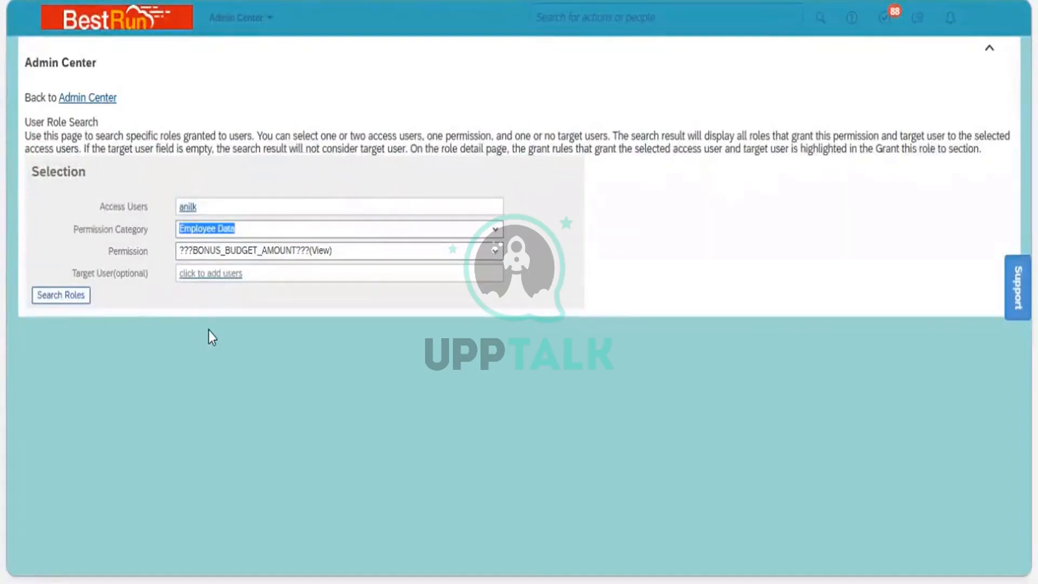
# Step: Choose the View Higher Grades(View) permission and search for the roles that grant it to the selected access user
pyautogui.click(442, 252)
pyautogui.write('View ')
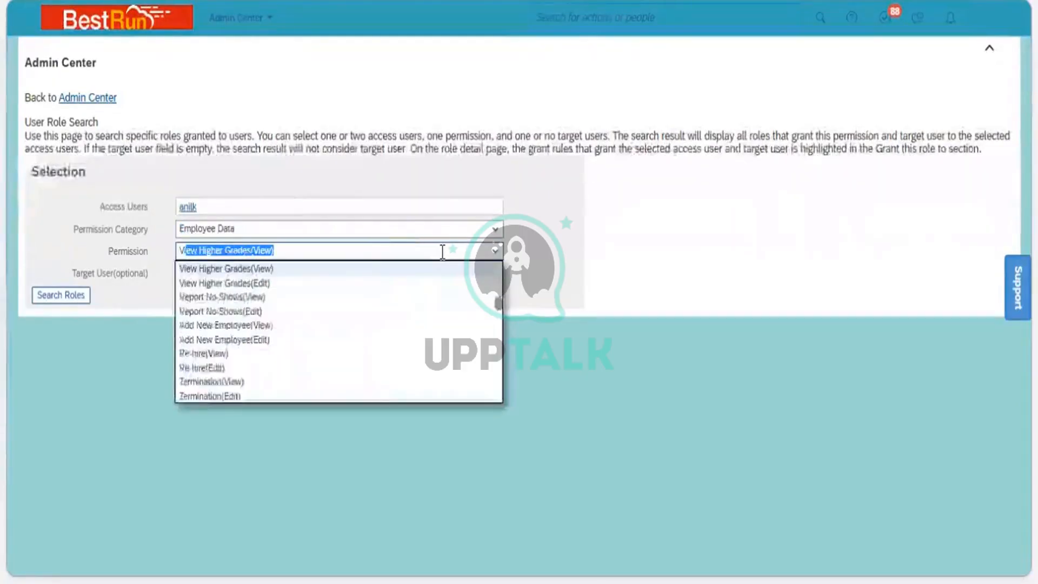
pyautogui.write('Higher')
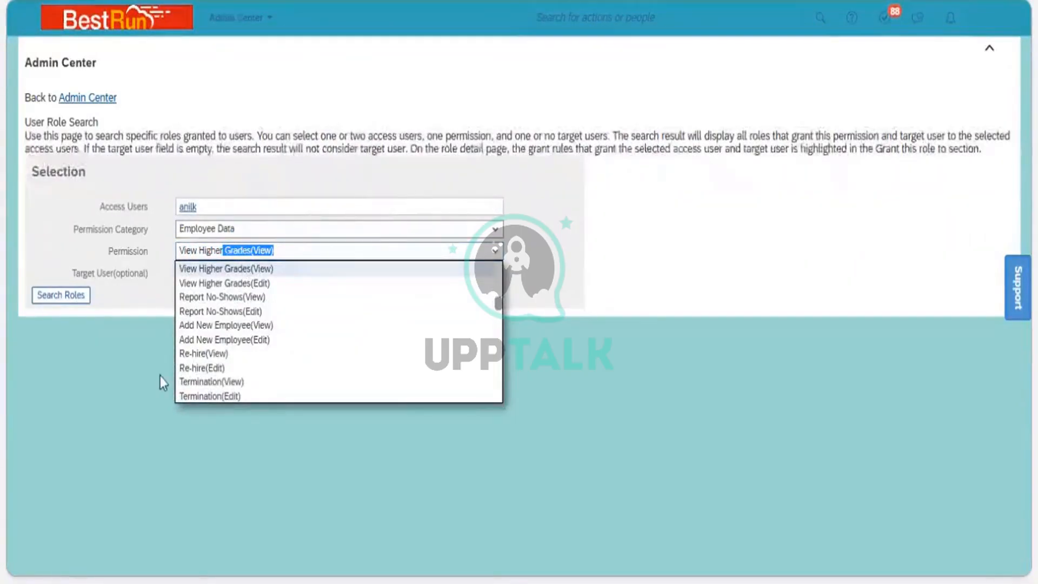
pyautogui.click(211, 271)
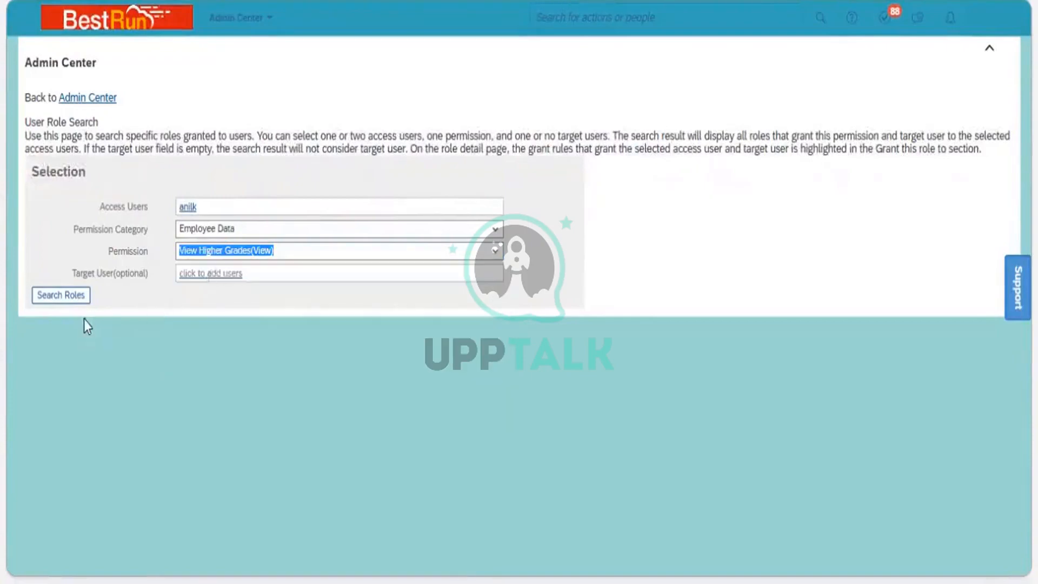
pyautogui.click(64, 301)
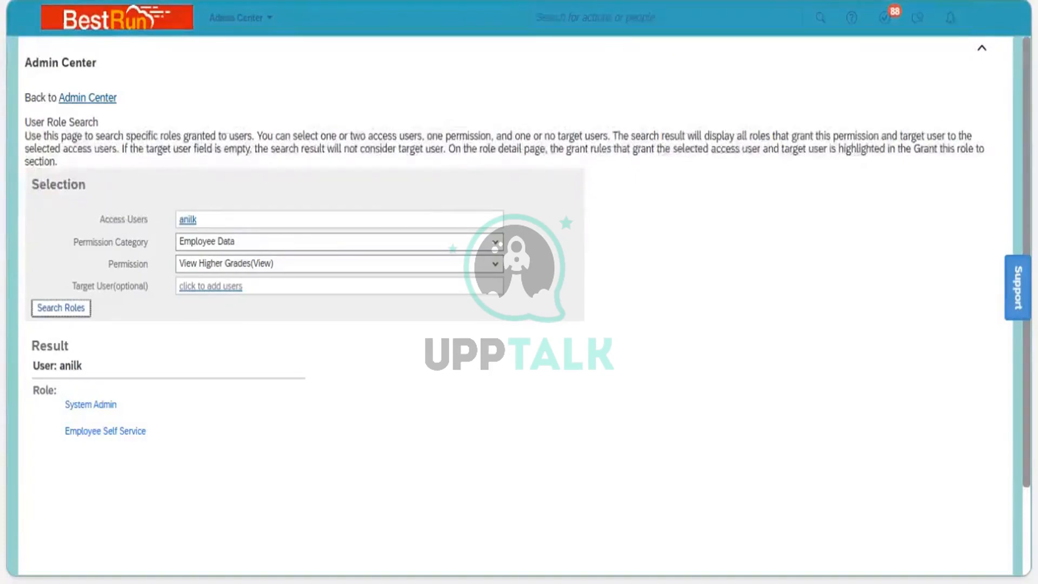
# Step: Search the actions for "permission role", open Manage Permission Roles and display the explanation of the RBP-Only column
pyautogui.click(575, 10)
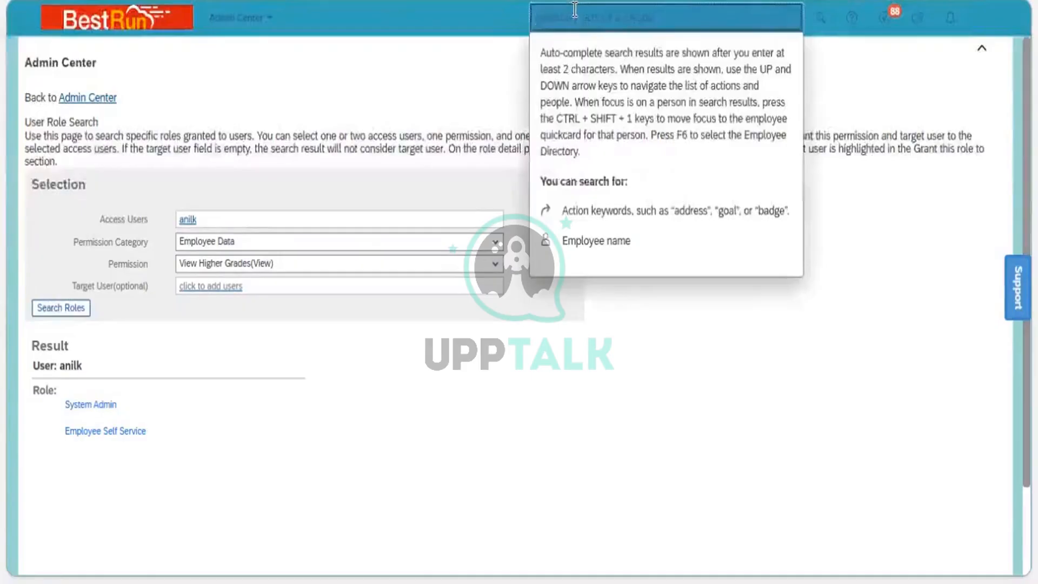
pyautogui.write('permis')
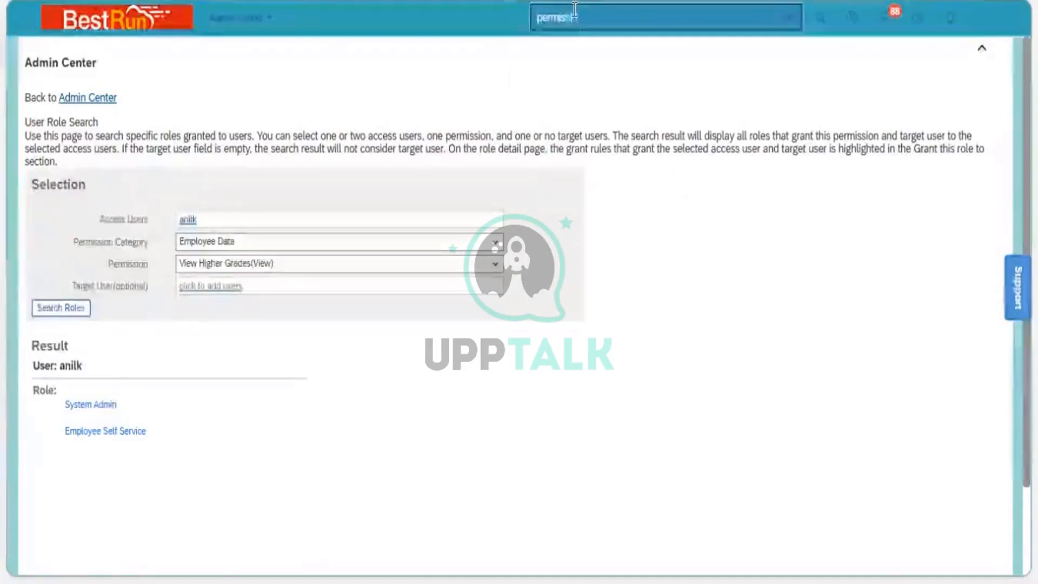
pyautogui.write('s')
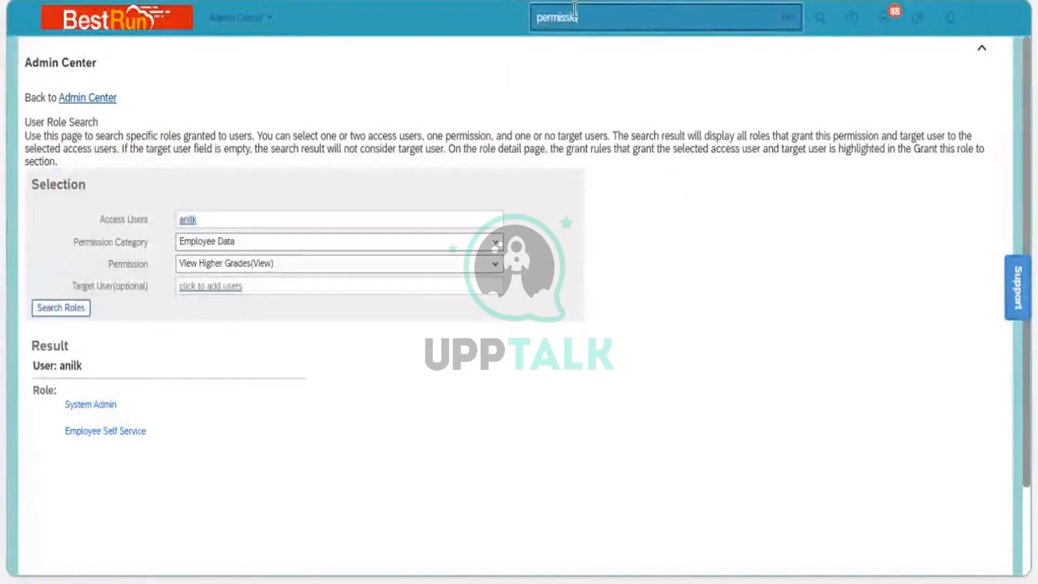
pyautogui.write('io')
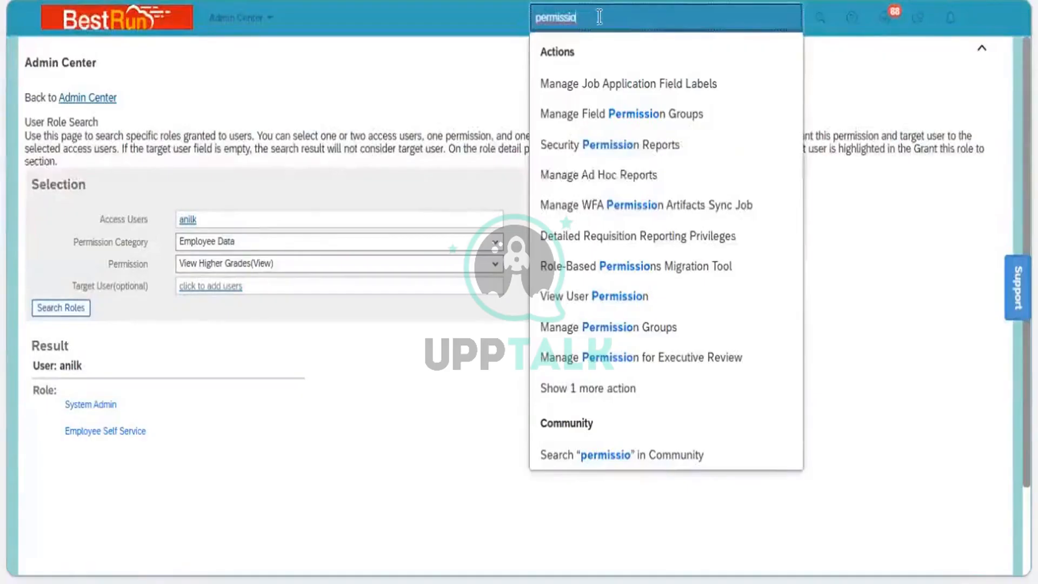
pyautogui.write('n role')
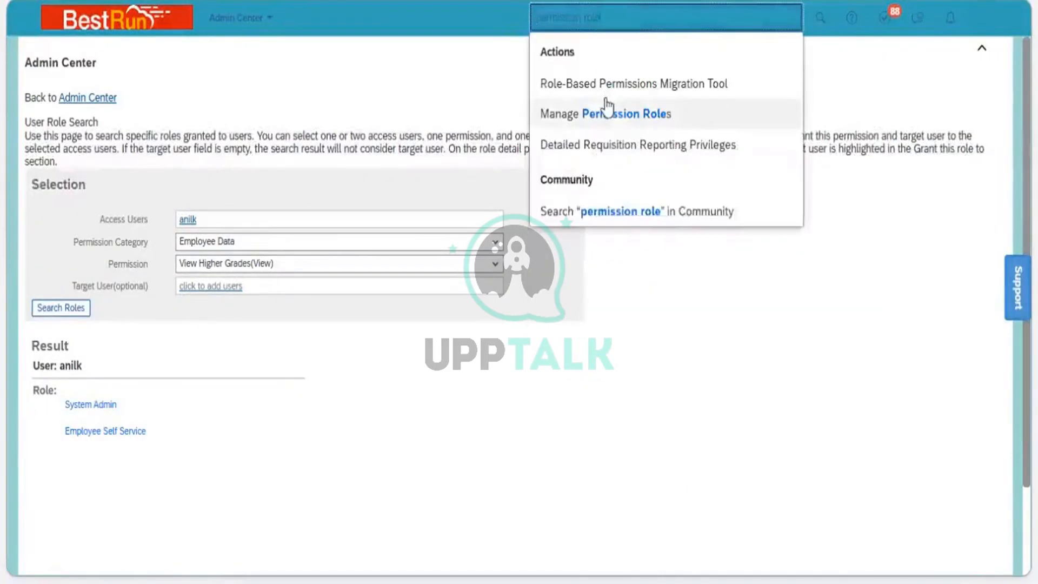
pyautogui.click(660, 128)
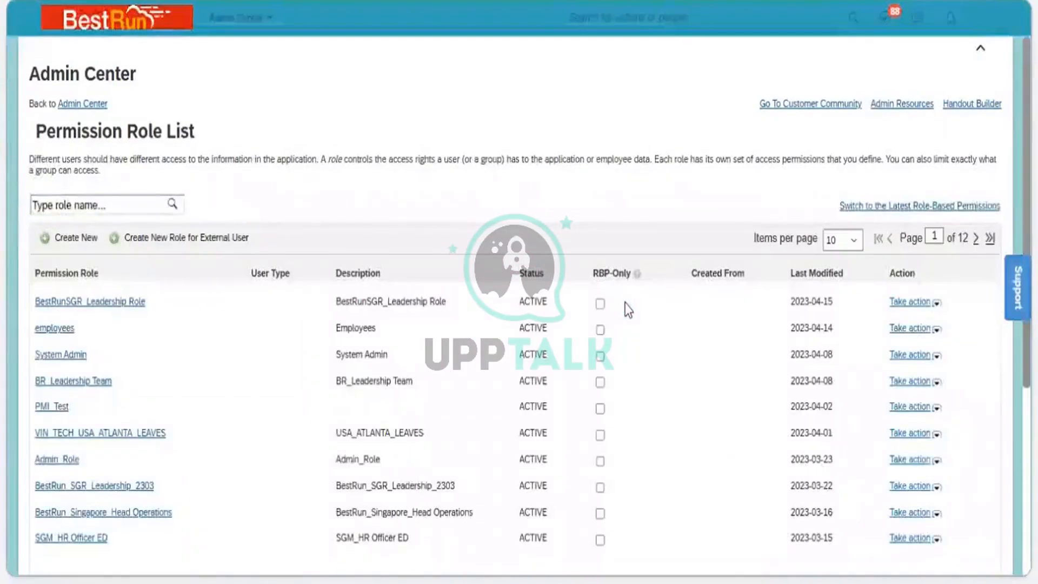
pyautogui.moveTo(638, 280)
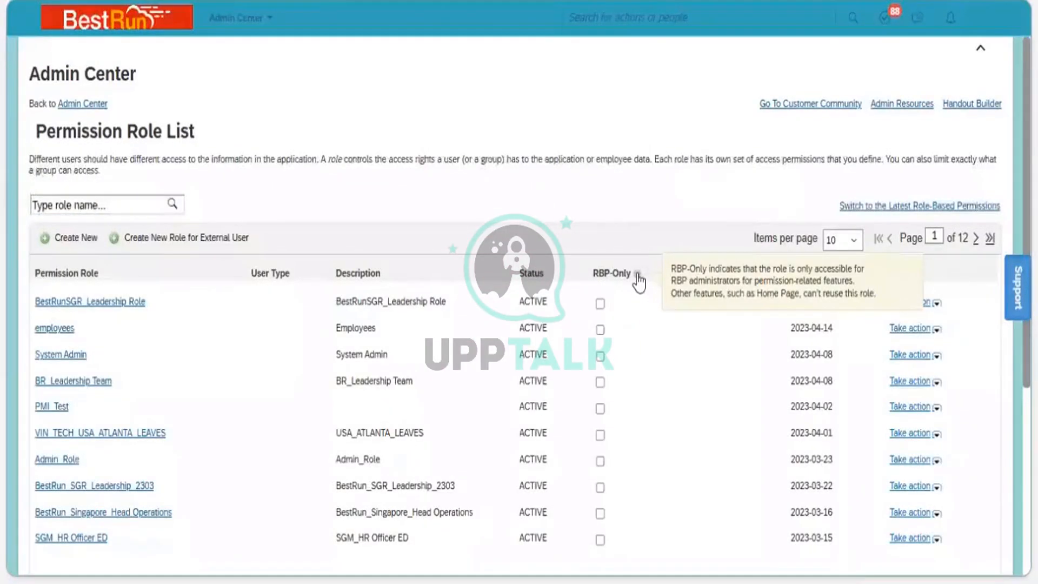